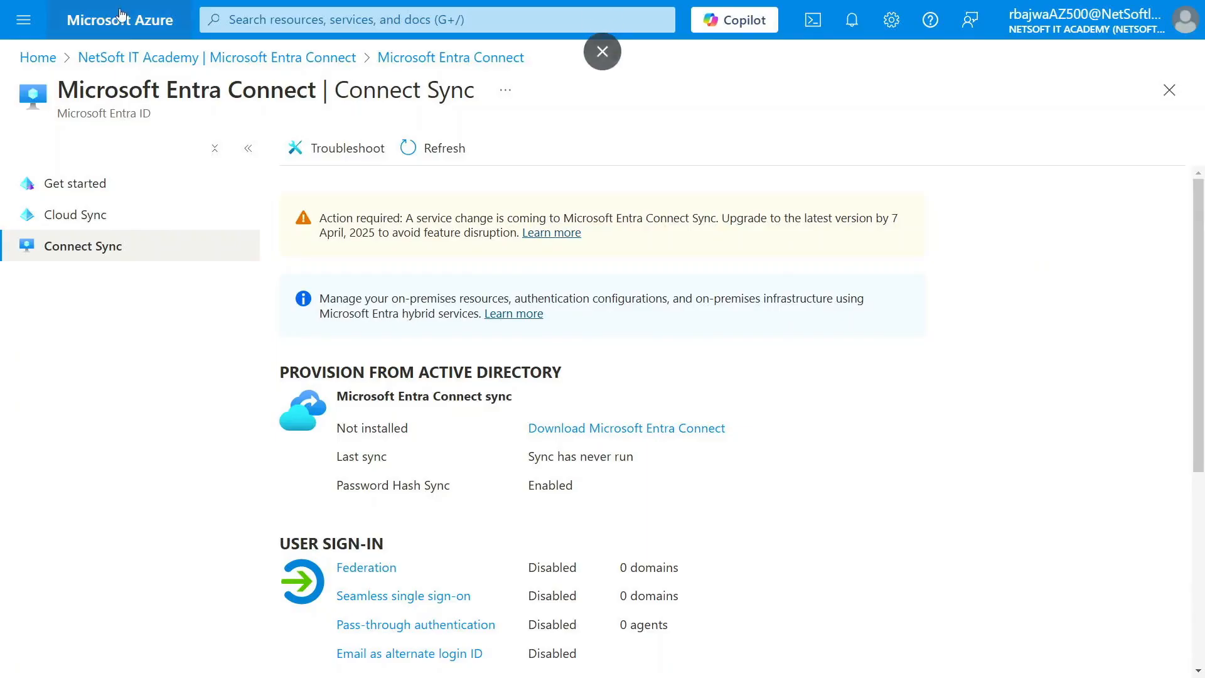
Step: Go to Microsoft Entra ID > Microsoft Entra Connect > Connect Sync and follow the Download Microsoft Entra Connect link
left_click(138, 57)
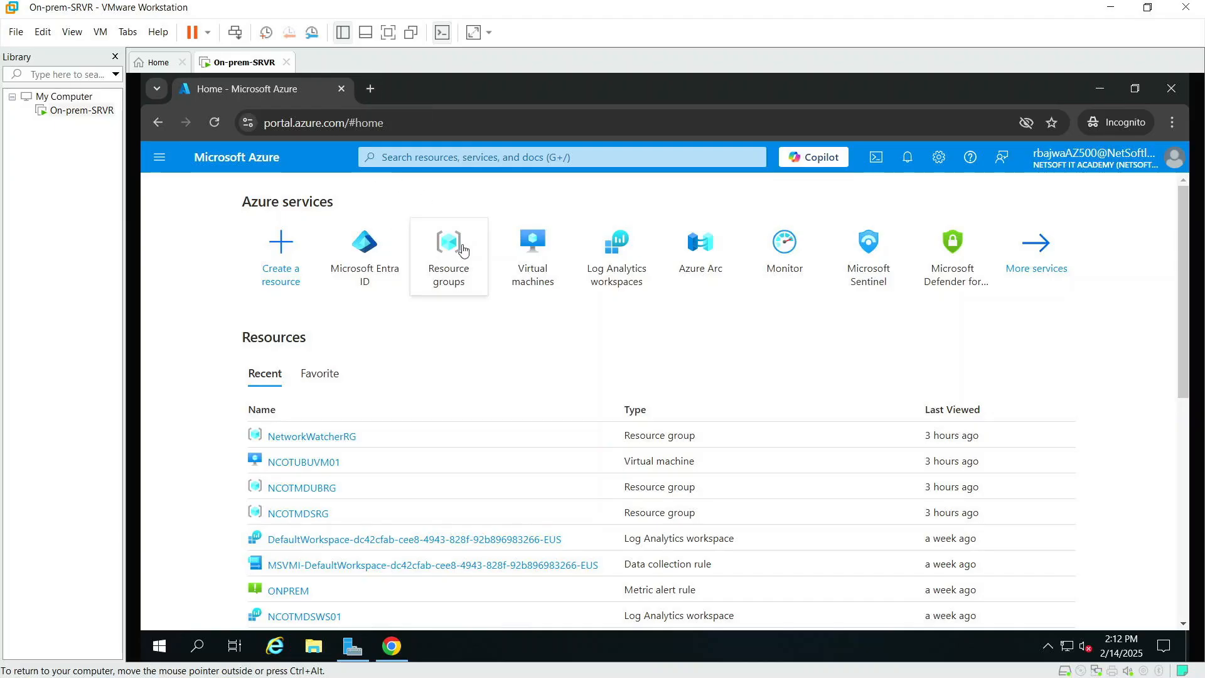
left_click(362, 249)
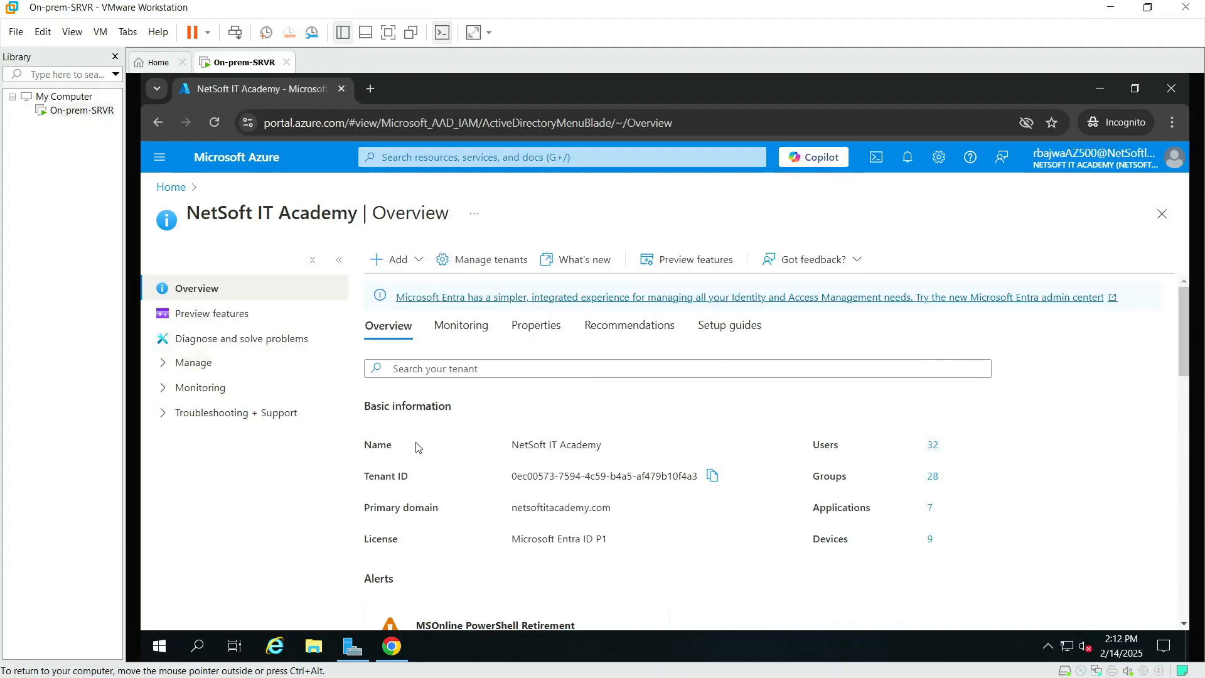
left_click(182, 363)
scroll(239, 488, "down", 6)
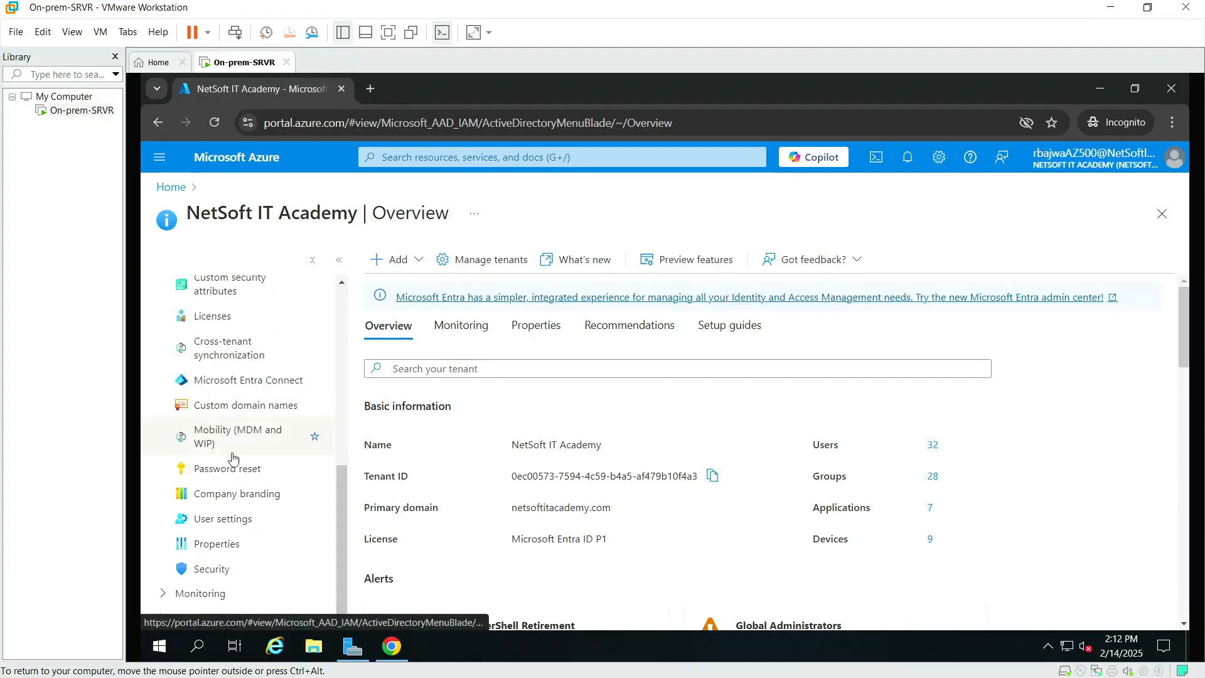
left_click(229, 383)
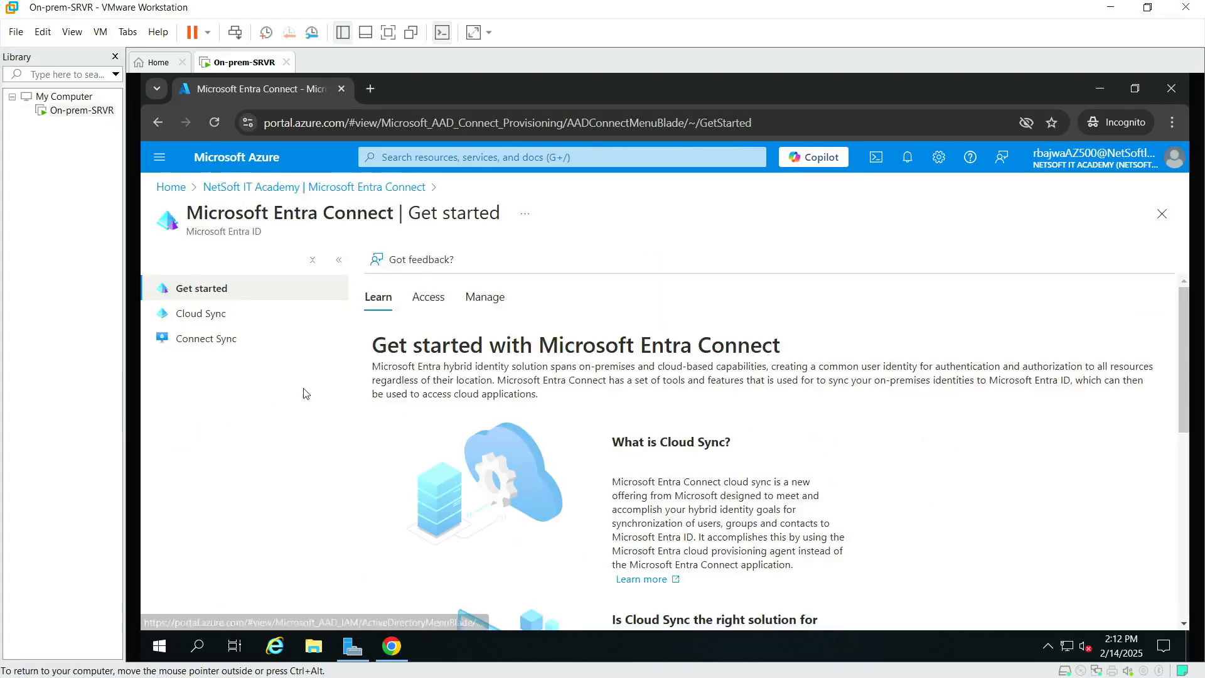
left_click(192, 339)
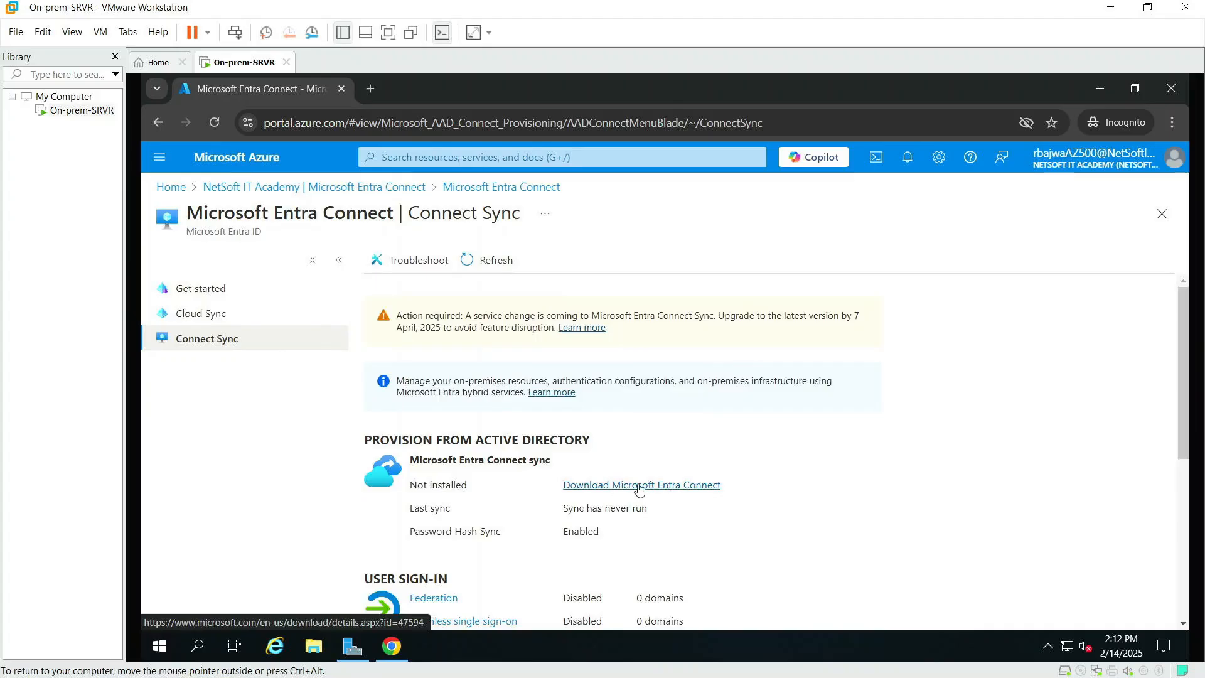
left_click(658, 489)
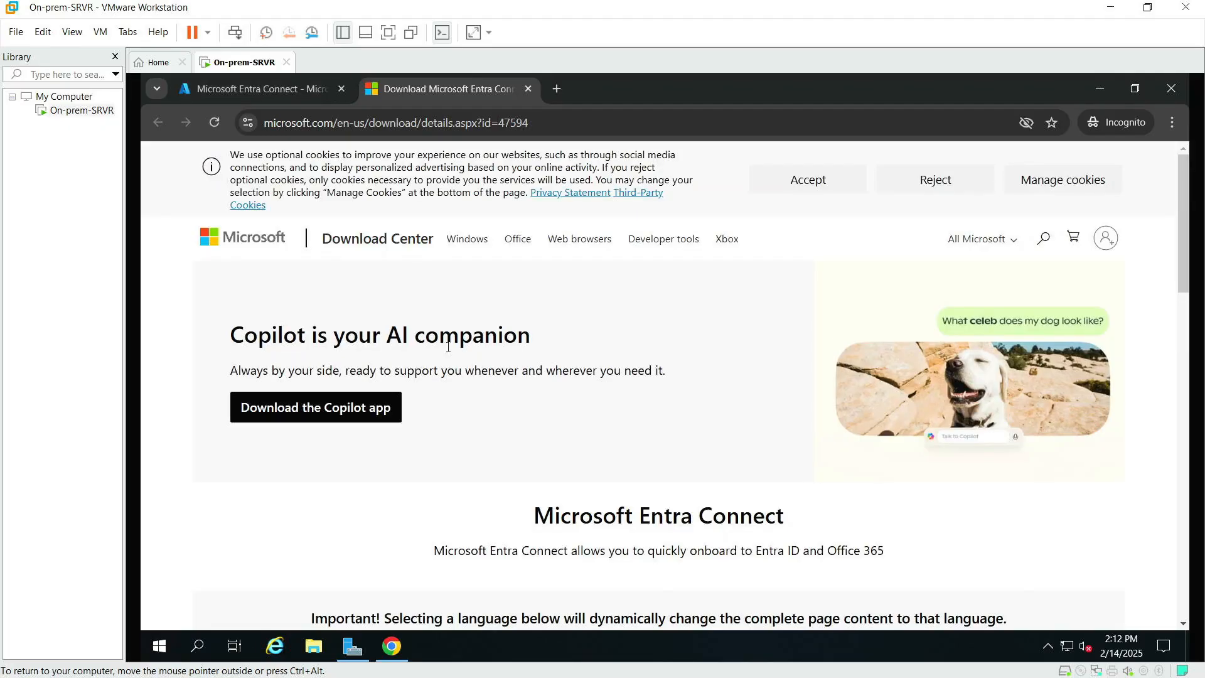
Step: Close the Azure portal tab, leaving the Download Center page for Microsoft Entra Connect
scroll(539, 347, "down", 5)
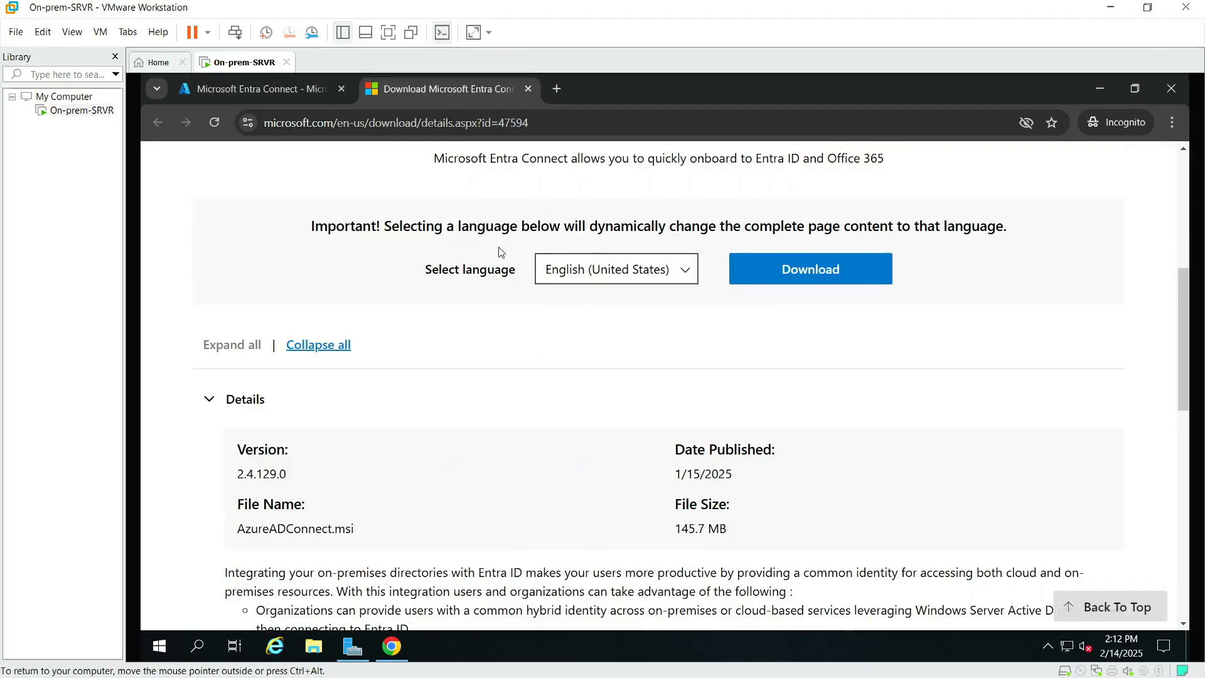
scroll(500, 250, "up", 5)
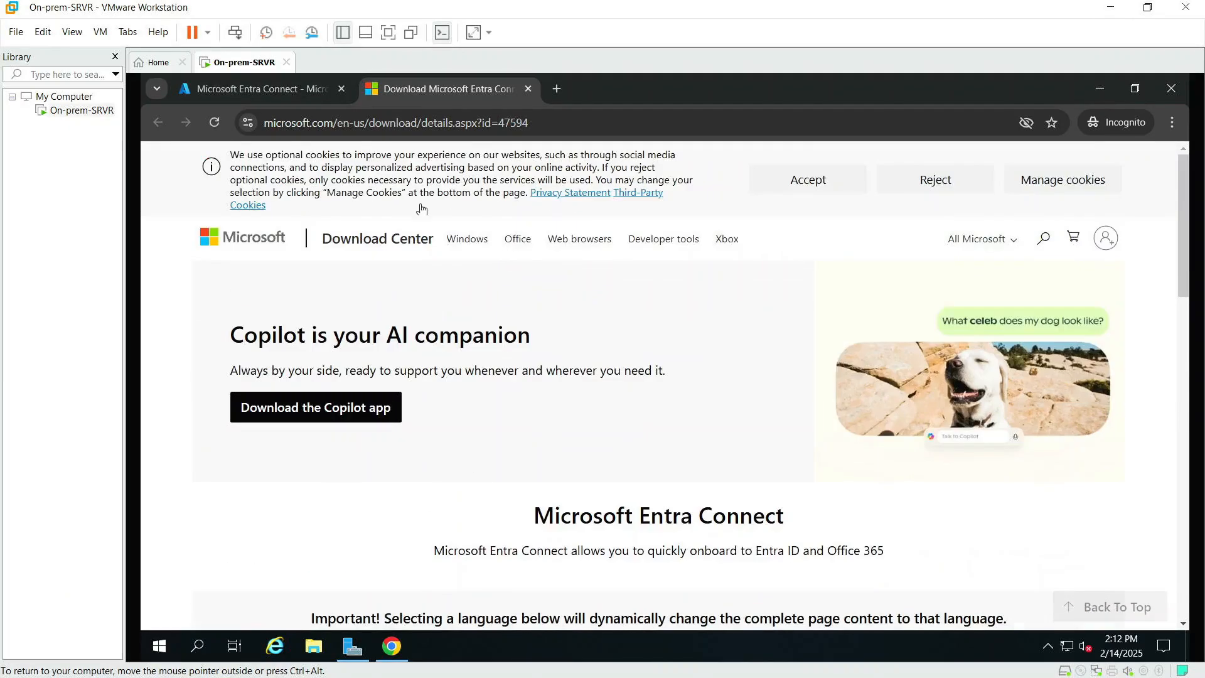
left_click(342, 89)
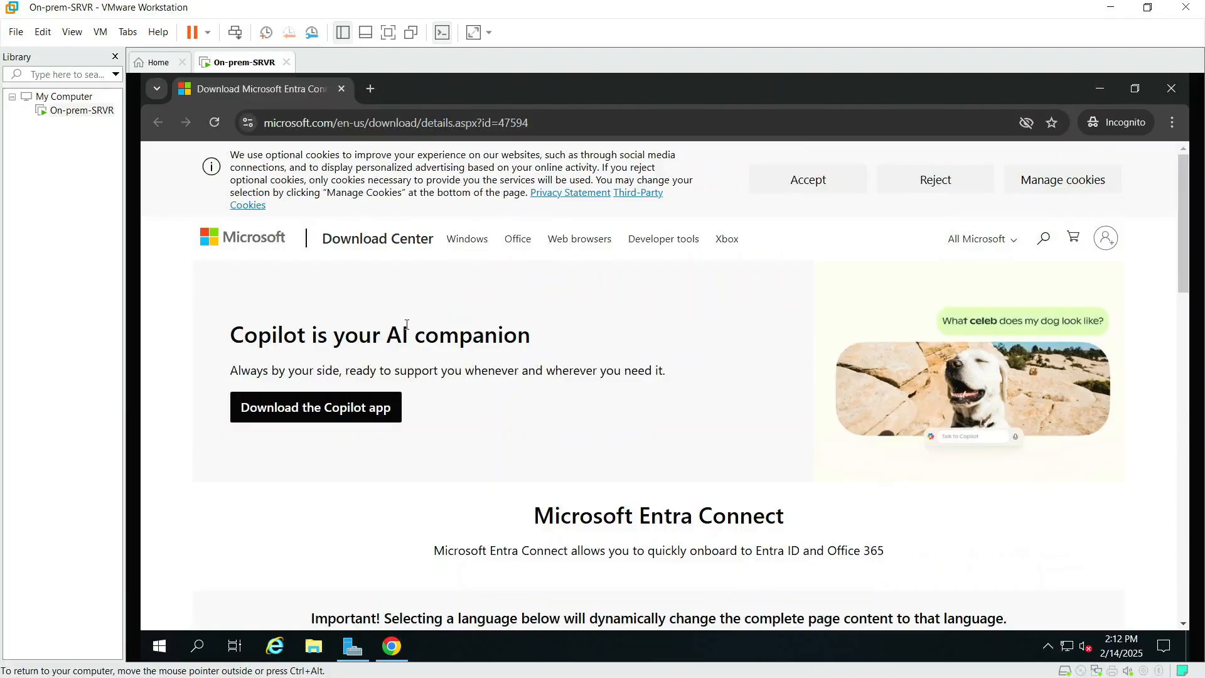
Step: Save the AzureADConnect.msi installer to Downloads and minimize Chrome to the desktop
scroll(497, 364, "down", 5)
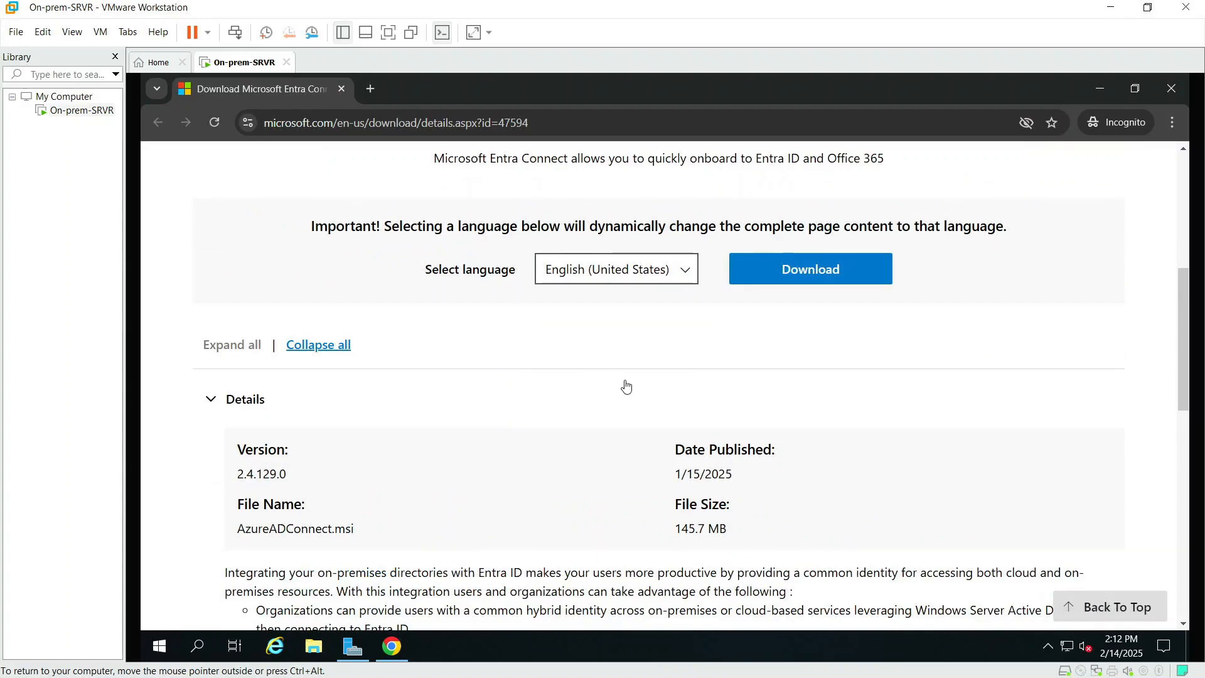
scroll(681, 398, "up", 5)
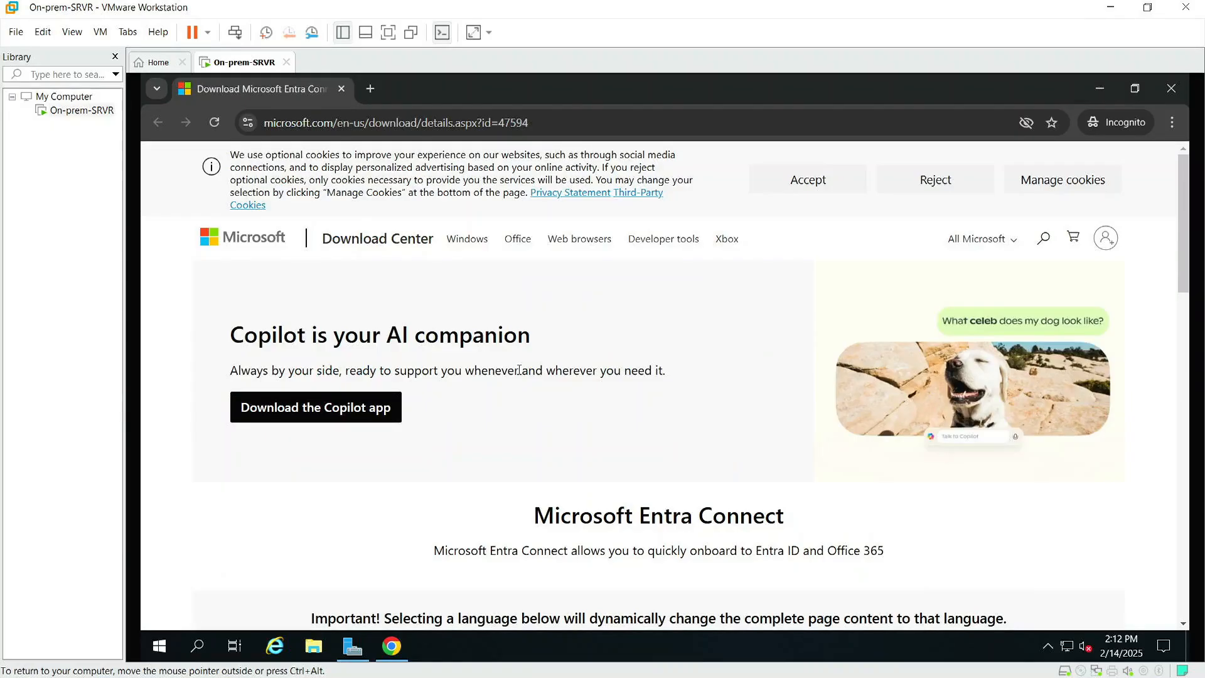
scroll(519, 370, "down", 6)
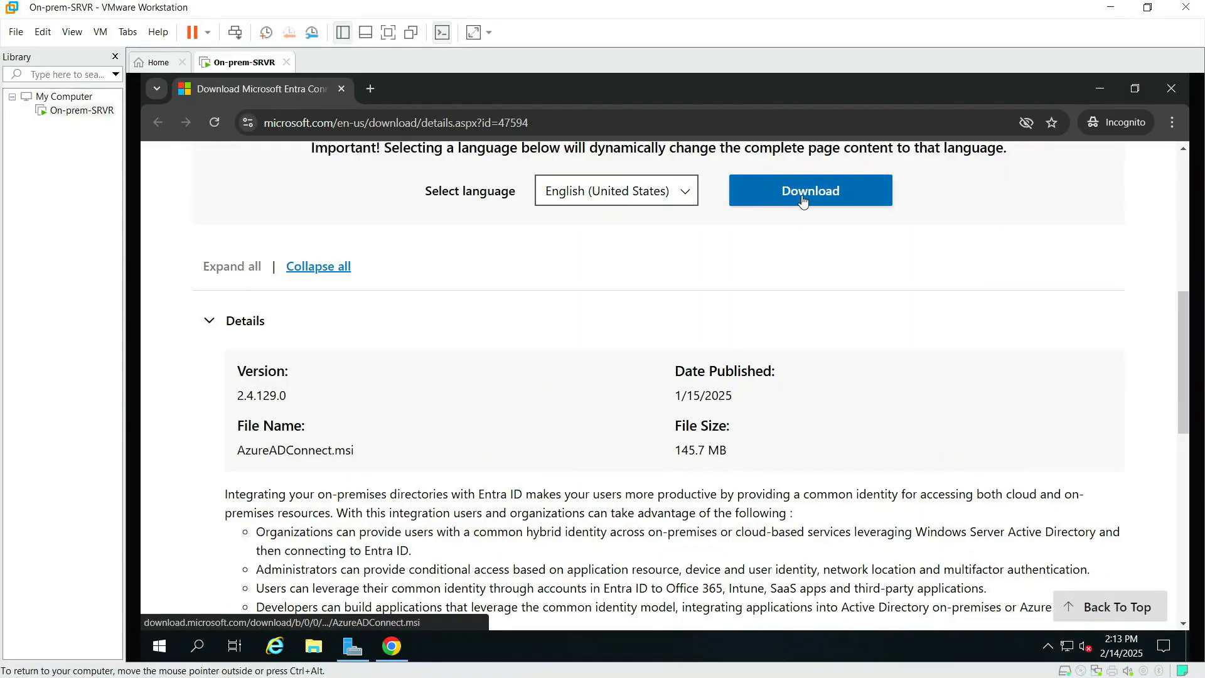
left_click(803, 199)
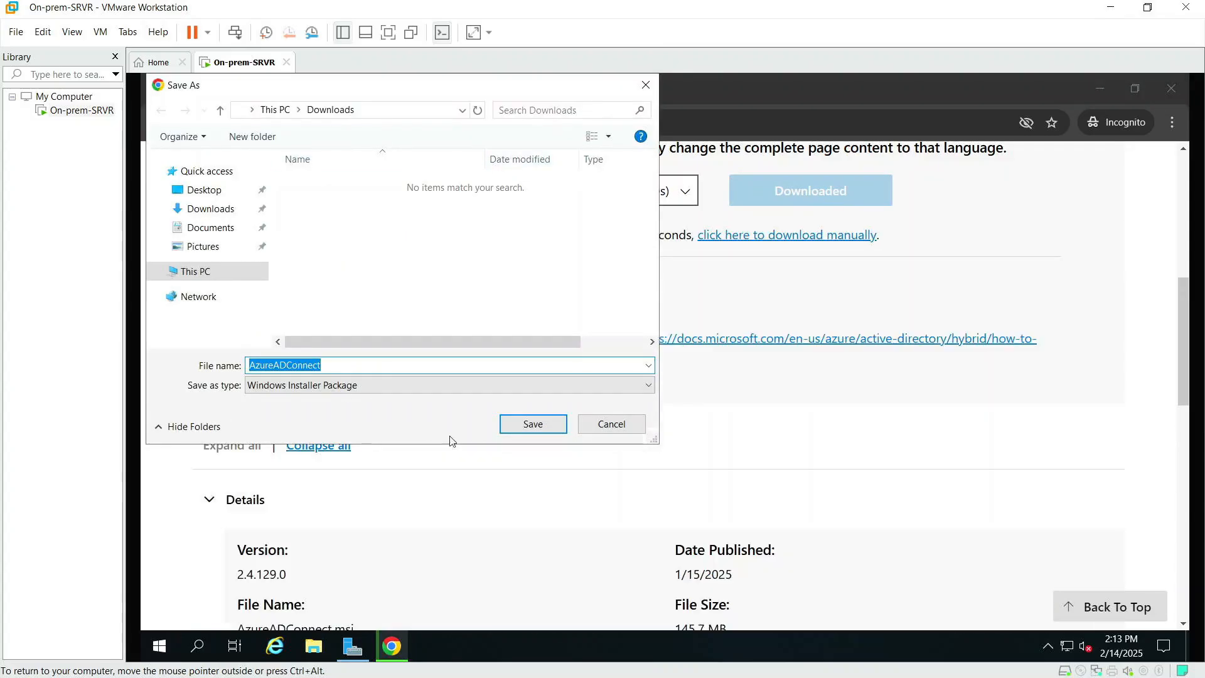
left_click(523, 425)
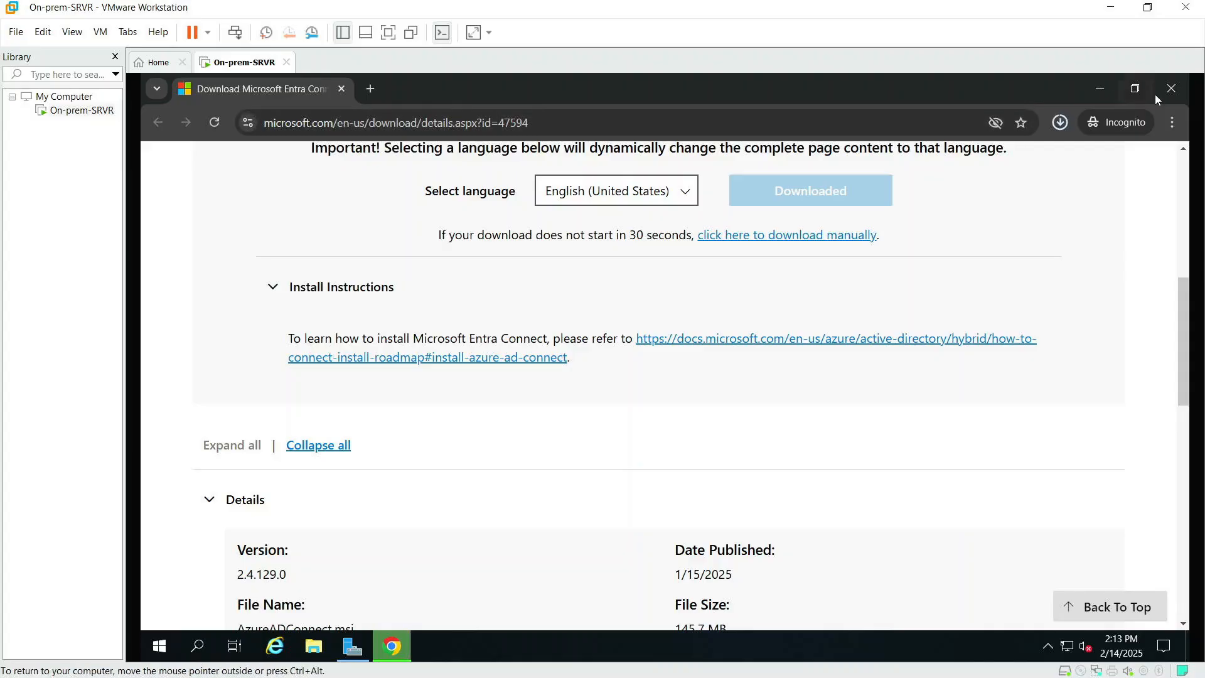
left_click(1102, 88)
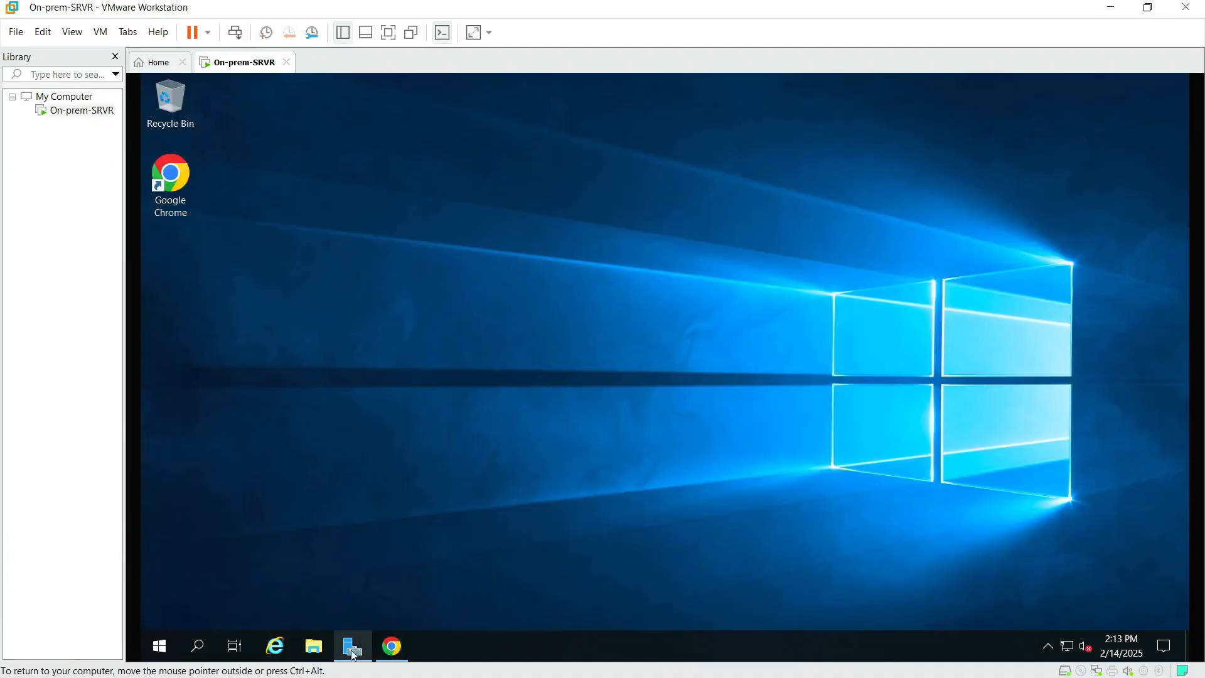
Step: Launch AzureADConnect from the Downloads folder in File Explorer, then close Explorer
left_click(314, 647)
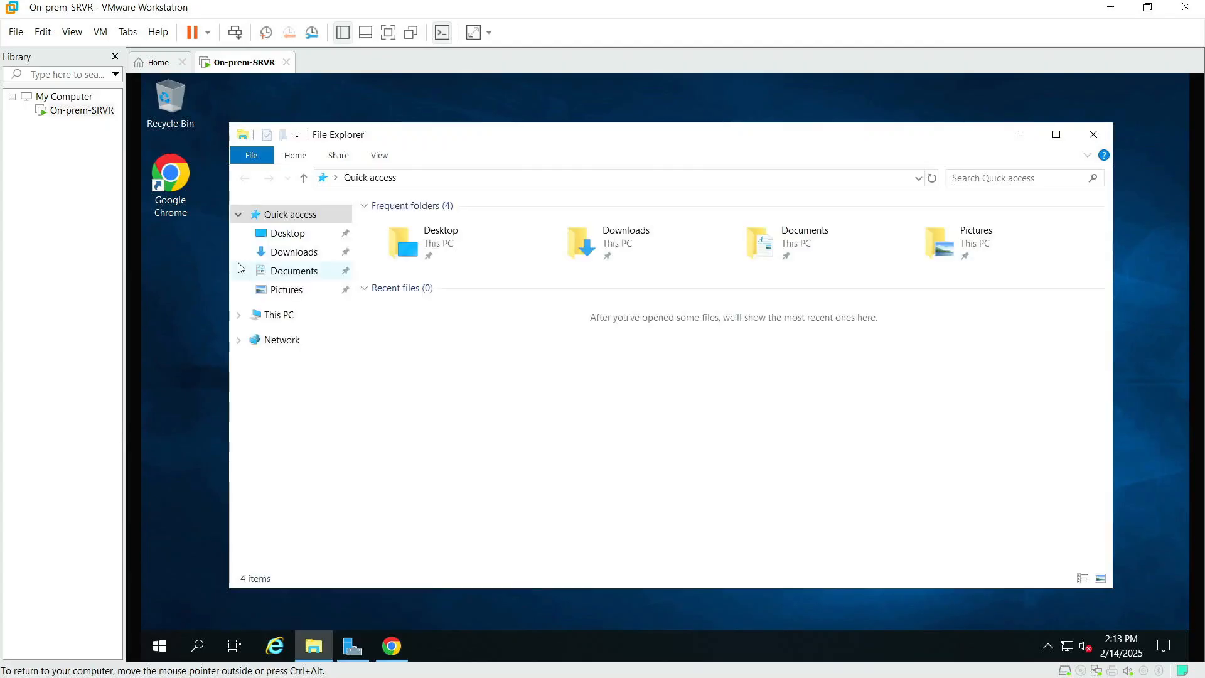
left_click(293, 252)
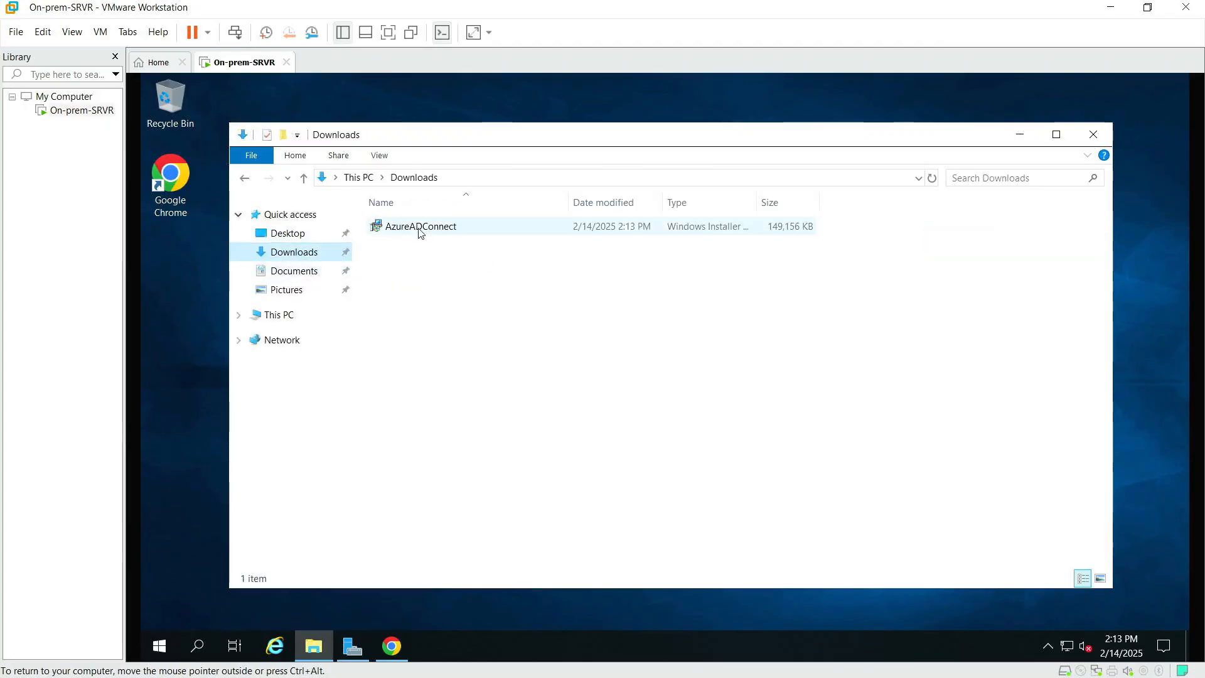
double_click(421, 232)
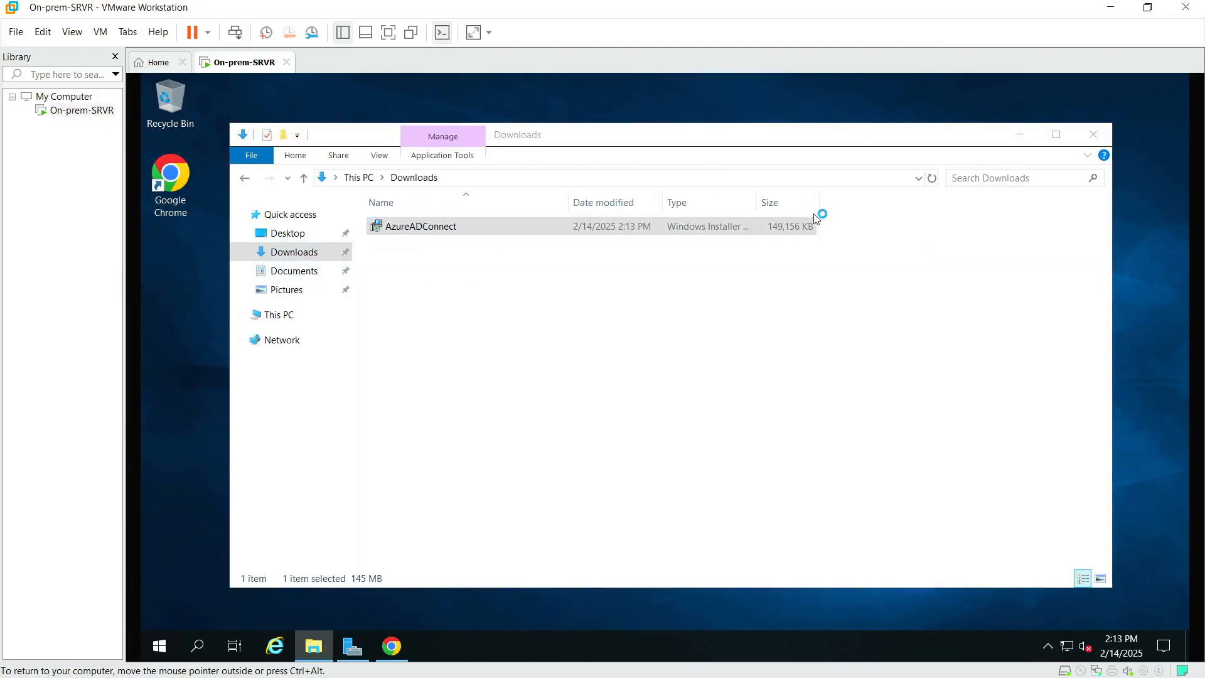
left_click(1094, 134)
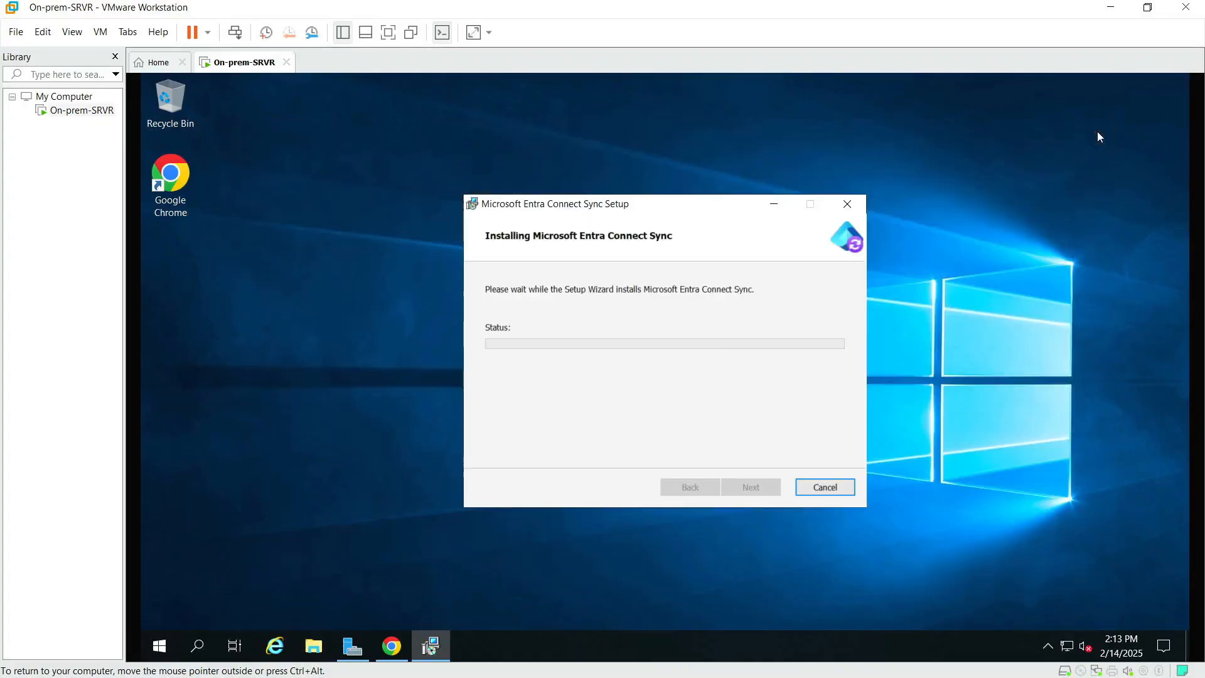
left_click_drag(704, 200, 619, 158)
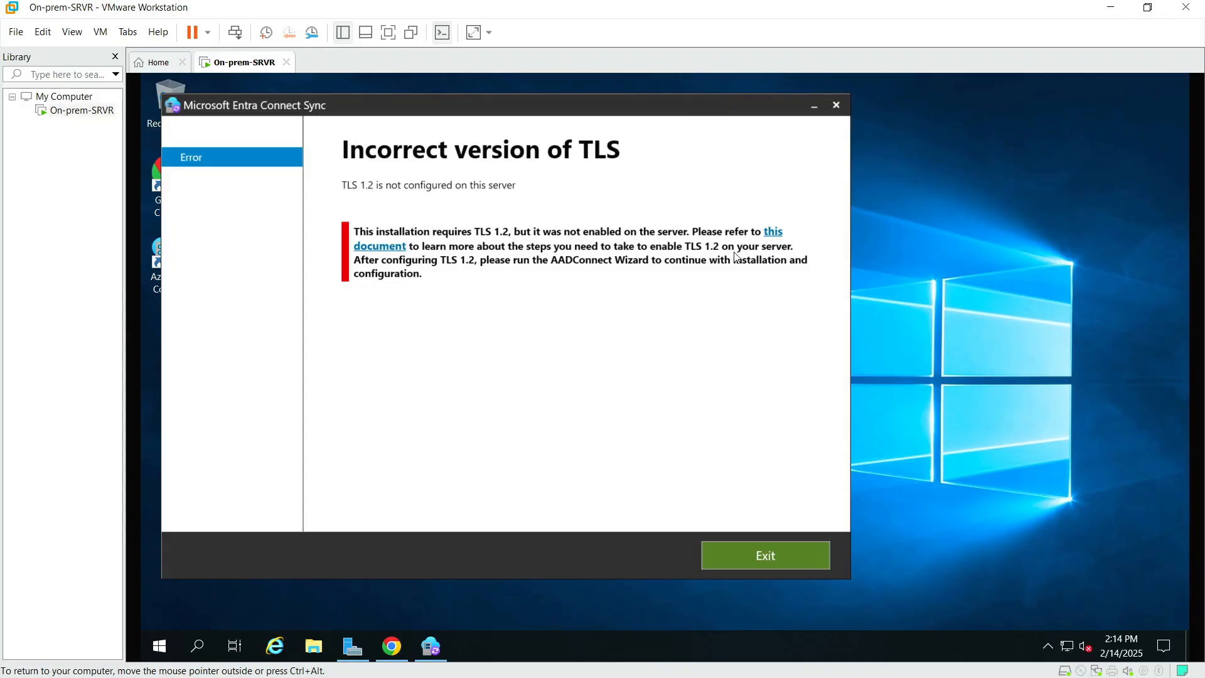
Step: Open the TLS 1.2 guidance link in Chrome, maximized, with the cookie notice dismissed
left_click(773, 232)
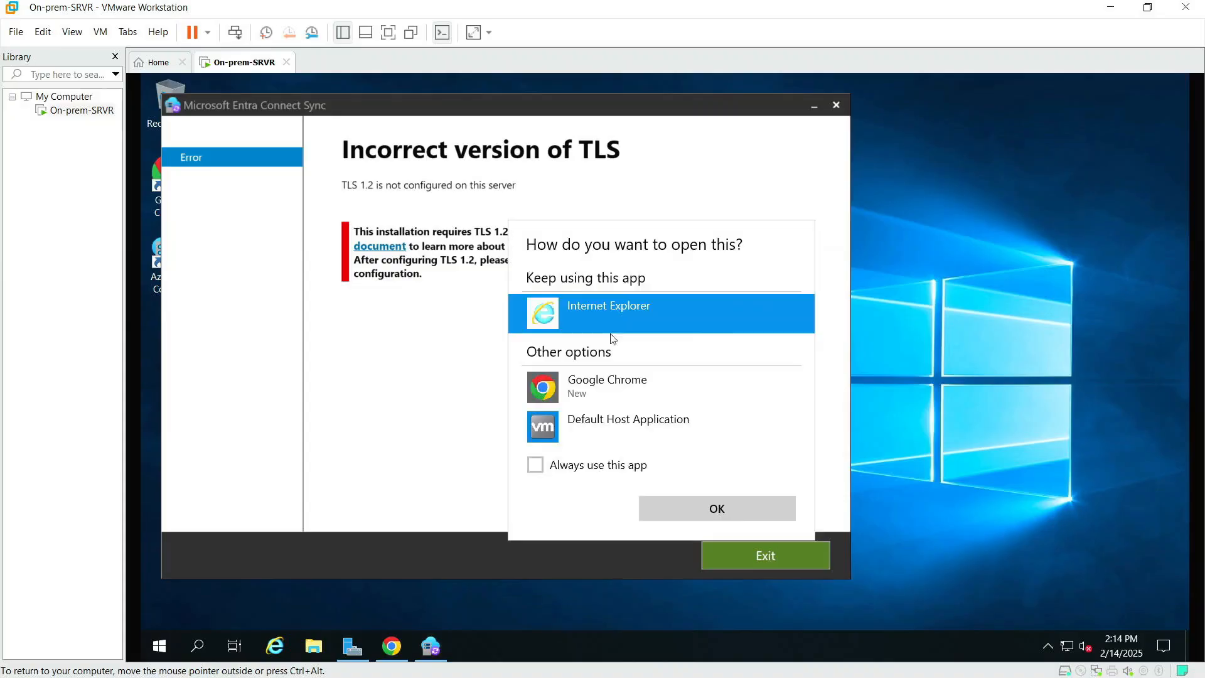
left_click(599, 384)
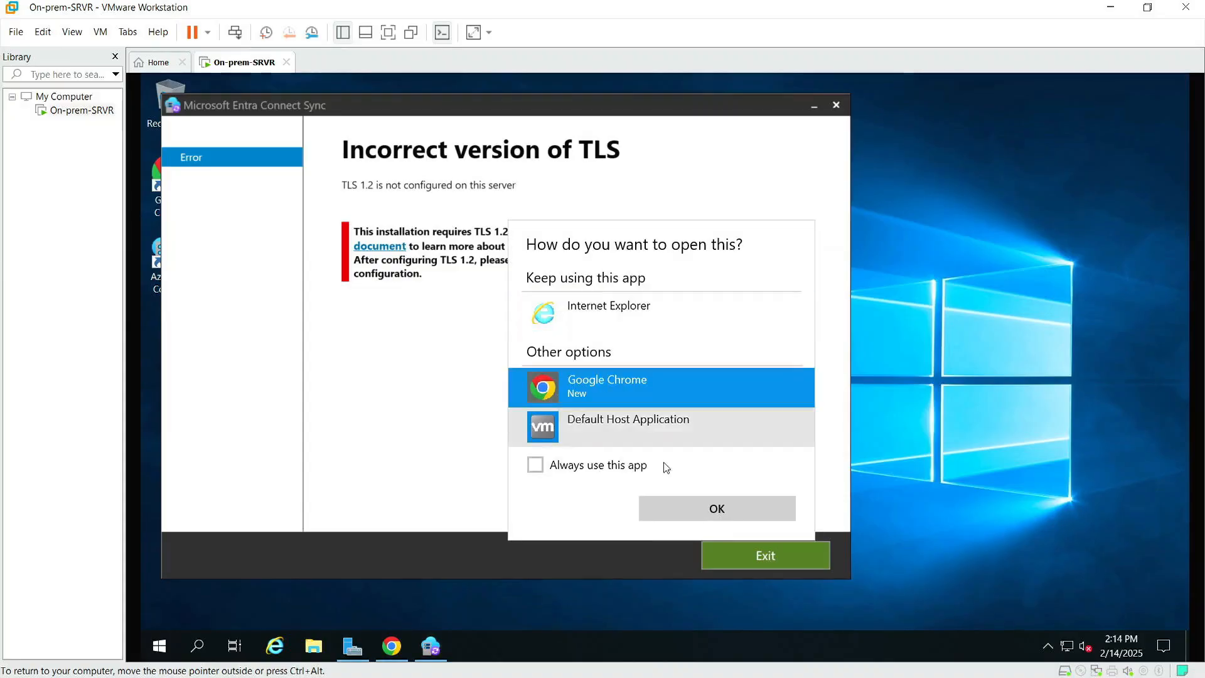
left_click(713, 508)
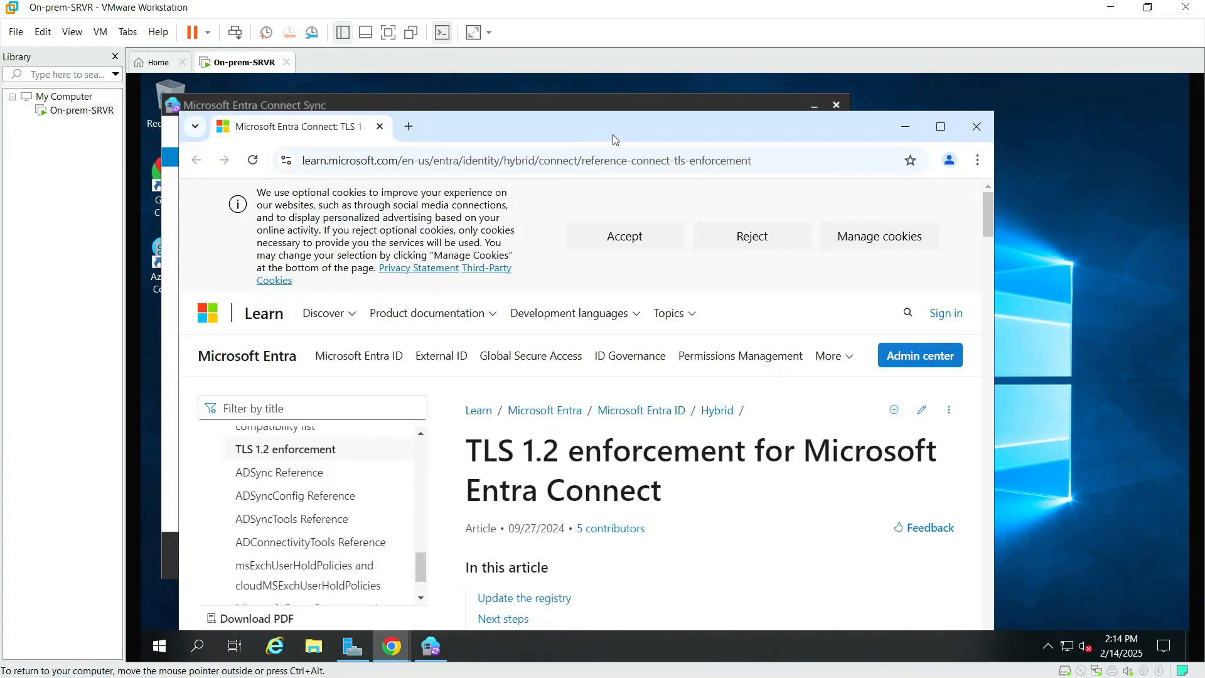
left_click(941, 126)
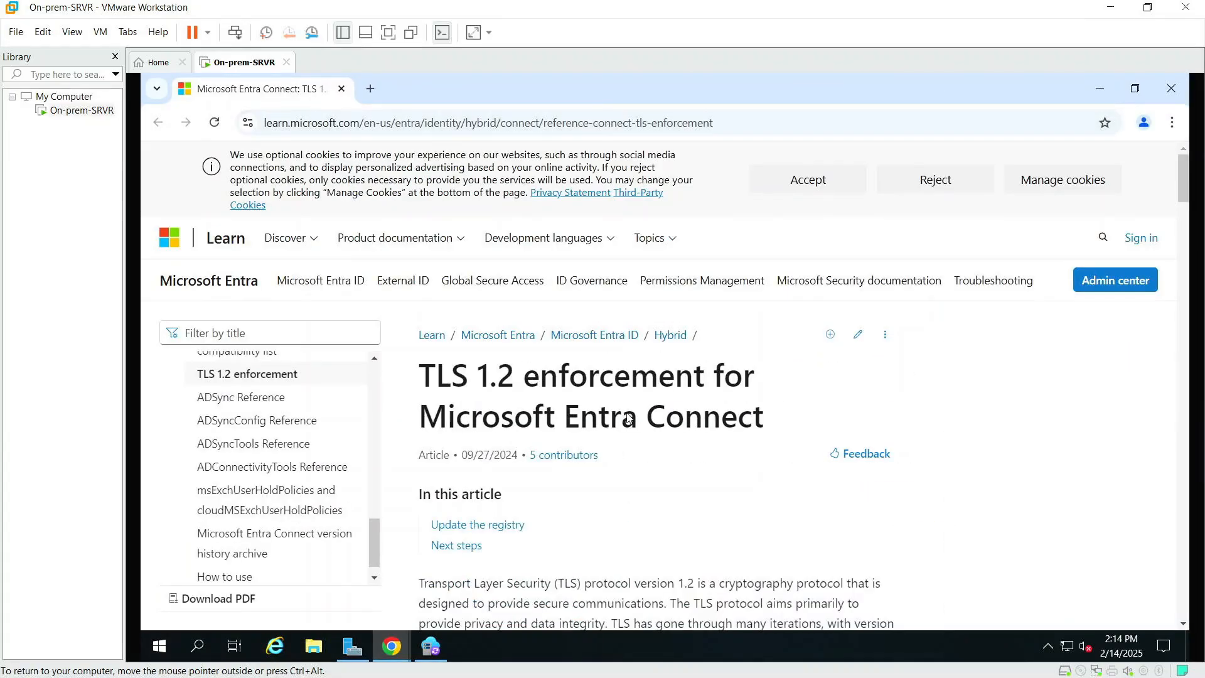
left_click(808, 181)
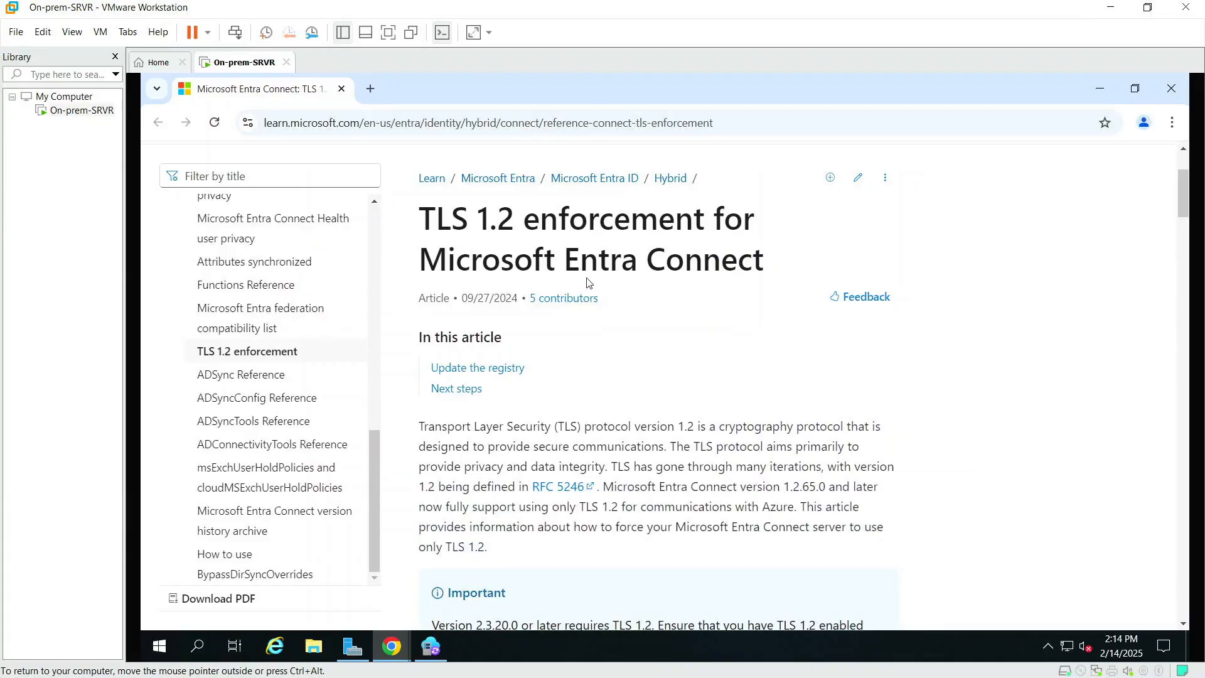
Step: Copy the 'PowerShell script to enable TLS 1.2' code block from the article
scroll(598, 403, "down", 10)
scroll(598, 403, "down", 5)
scroll(598, 398, "down", 8)
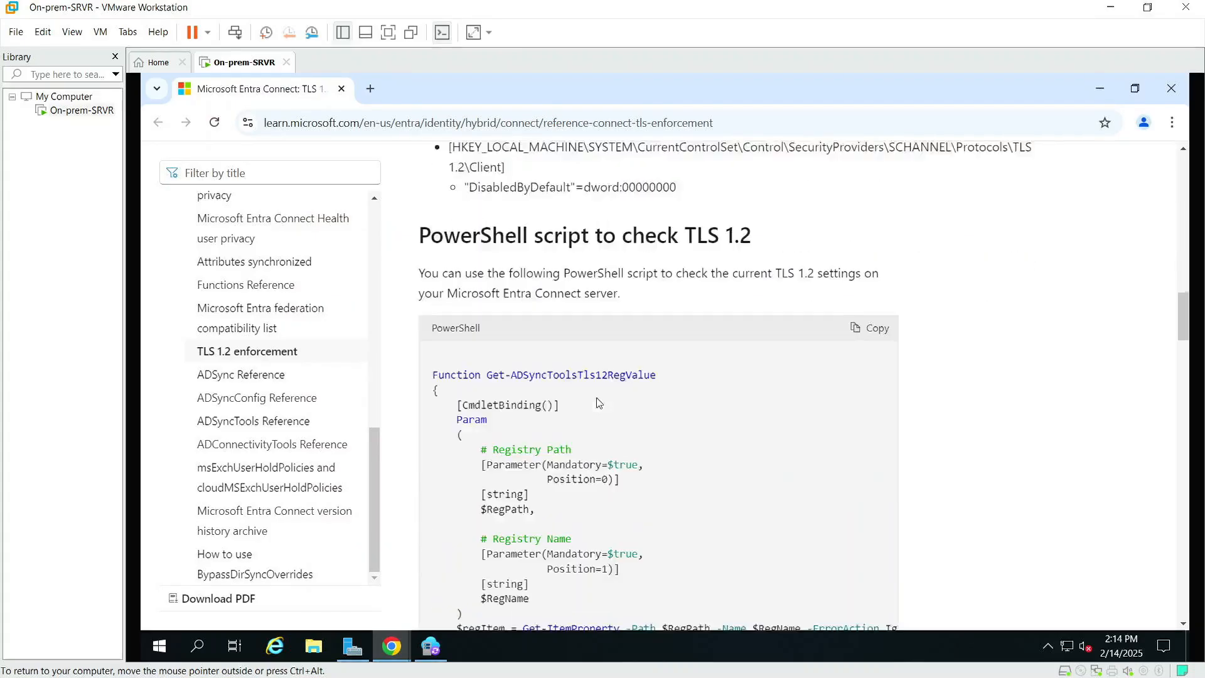
scroll(598, 398, "up", 3)
scroll(655, 312, "down", 15)
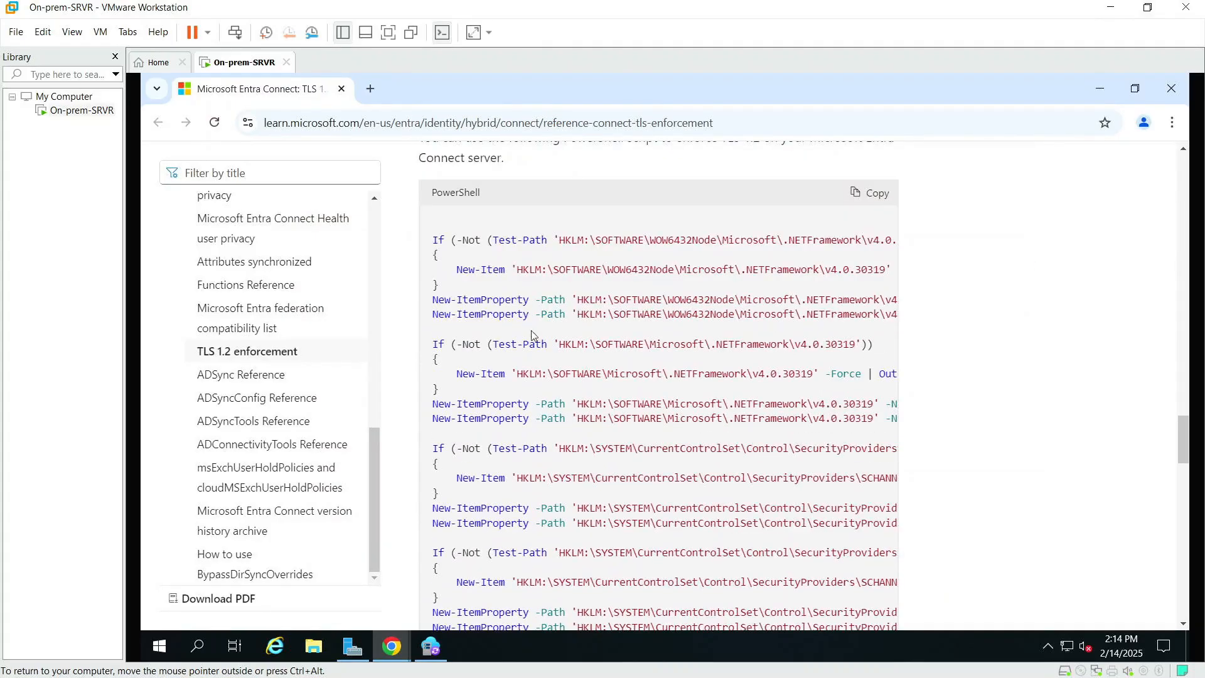
scroll(532, 330, "up", 3)
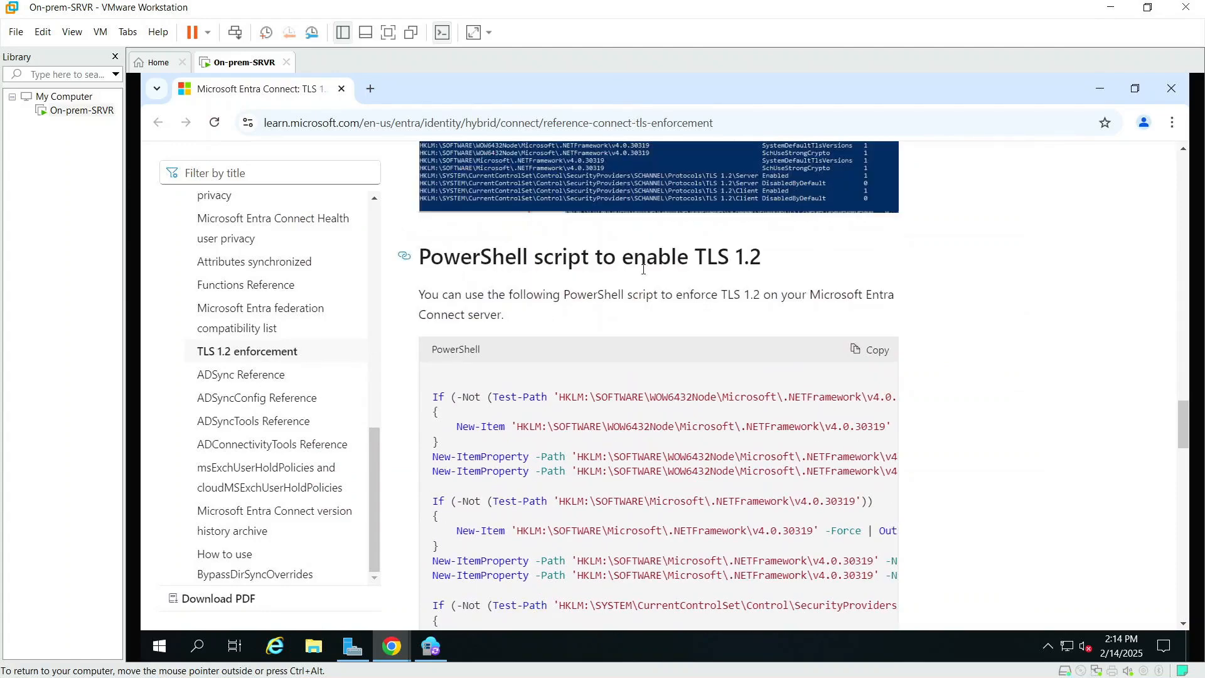
left_click(875, 350)
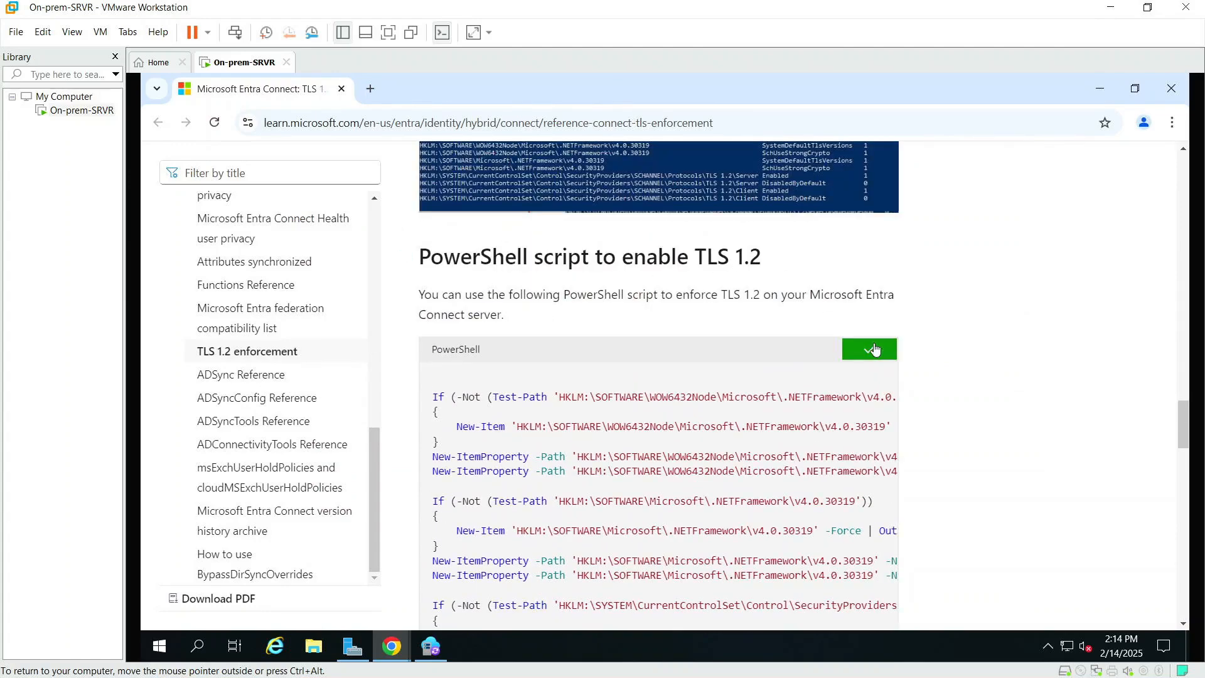
scroll(902, 329, "up", 14)
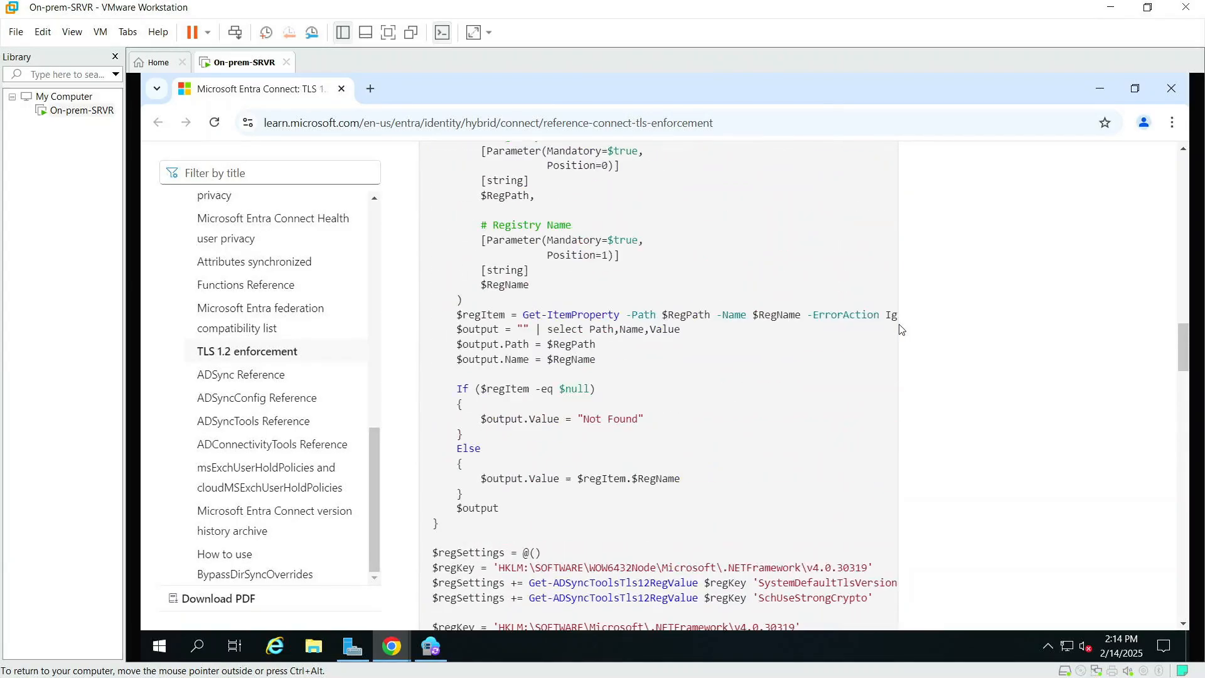
scroll(678, 358, "up", 5)
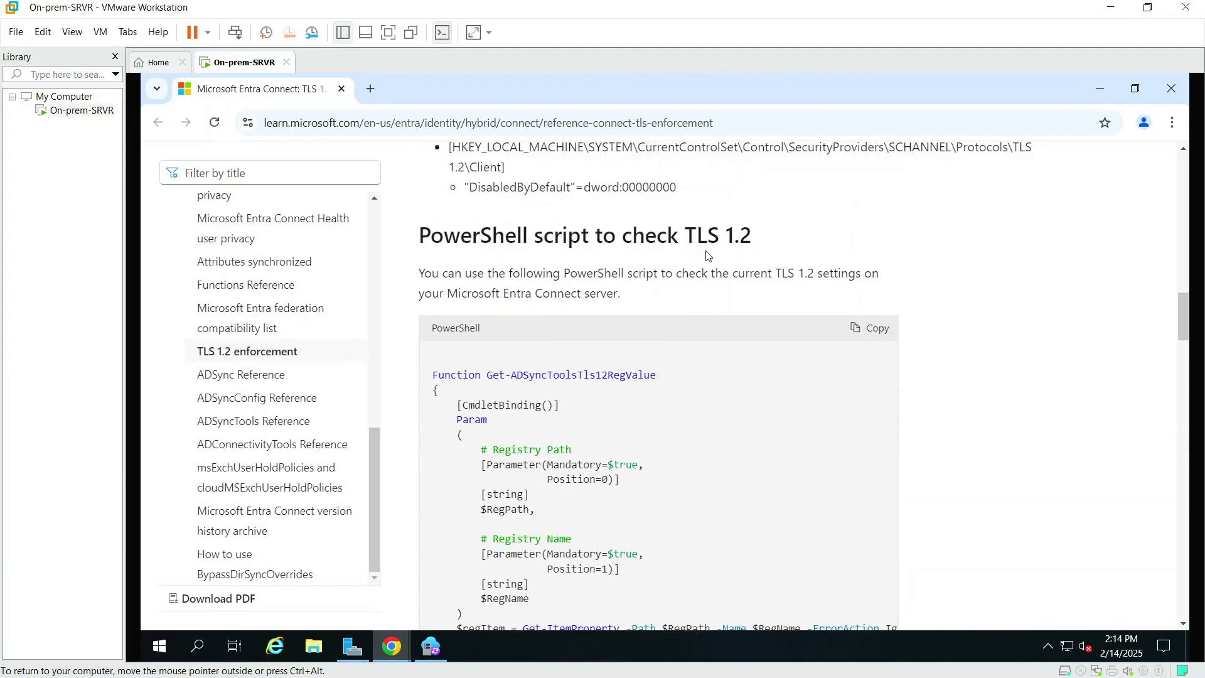
scroll(640, 314, "down", 15)
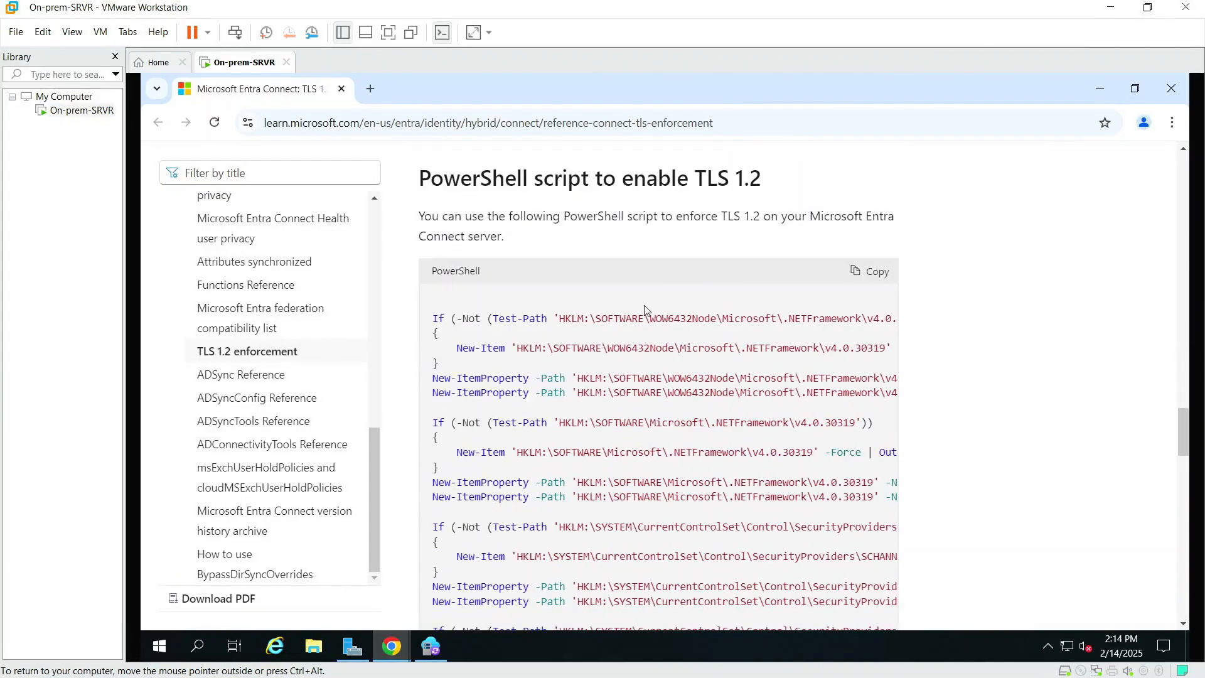
left_click(875, 271)
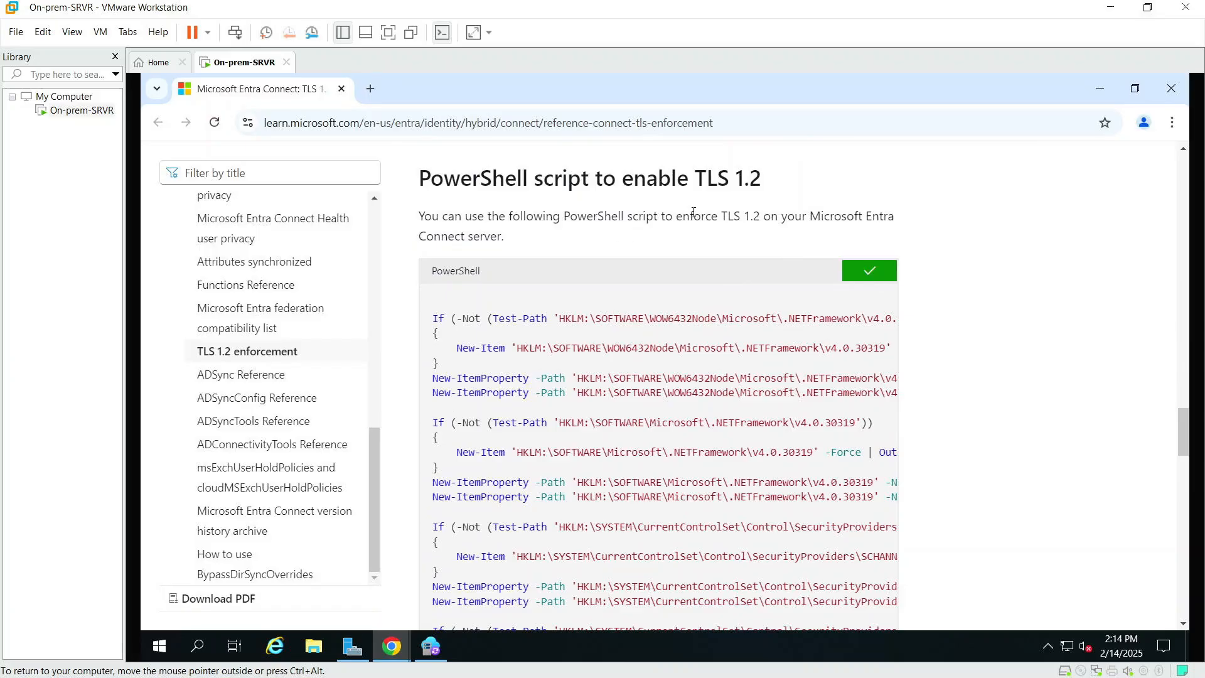
Step: Run Windows PowerShell as administrator and paste in the TLS 1.2 enablement script
left_click(160, 648)
type("power")
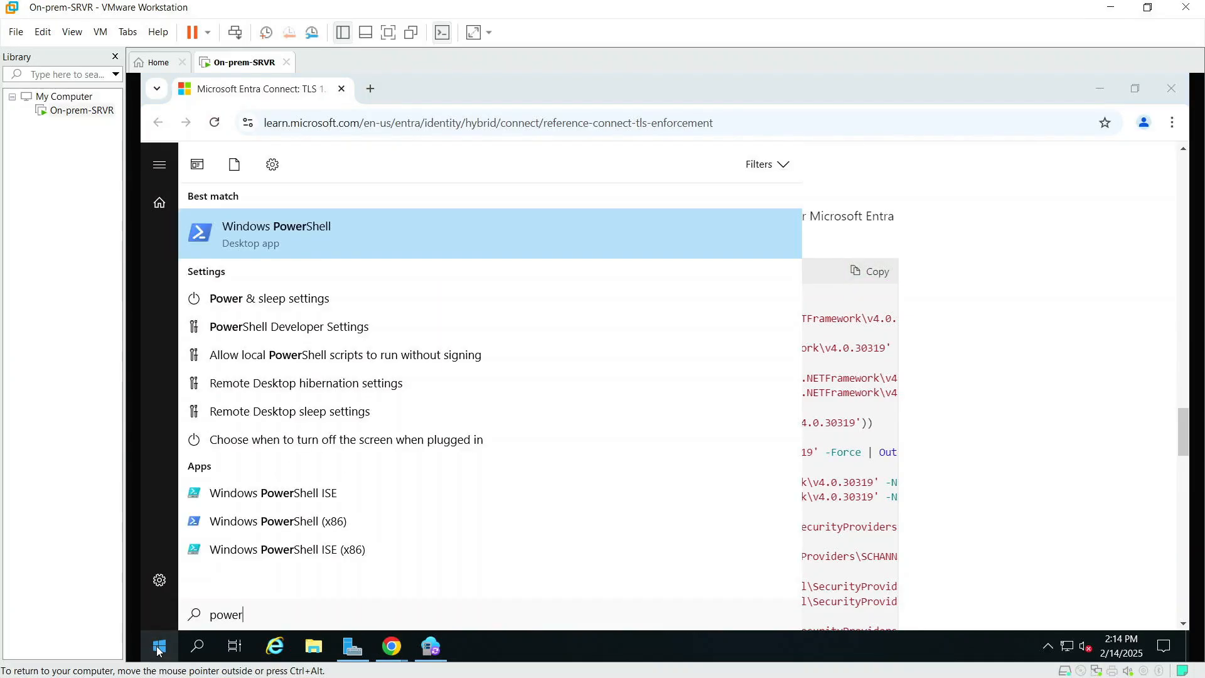
right_click(268, 226)
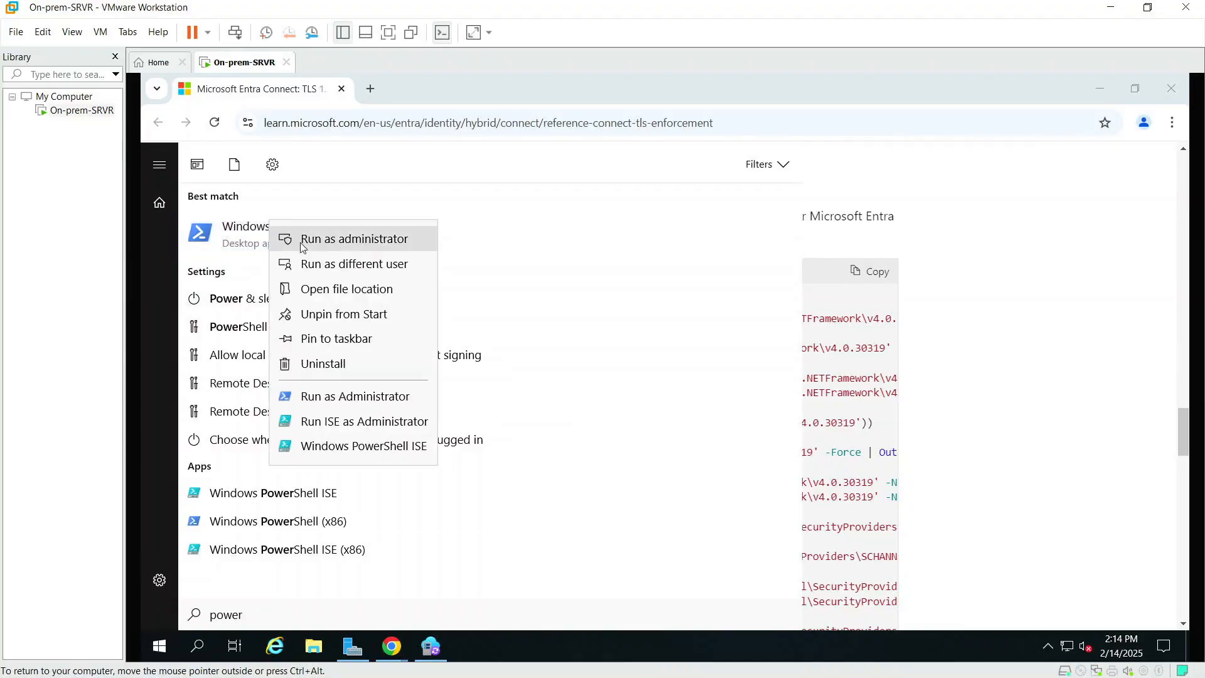
left_click(383, 237)
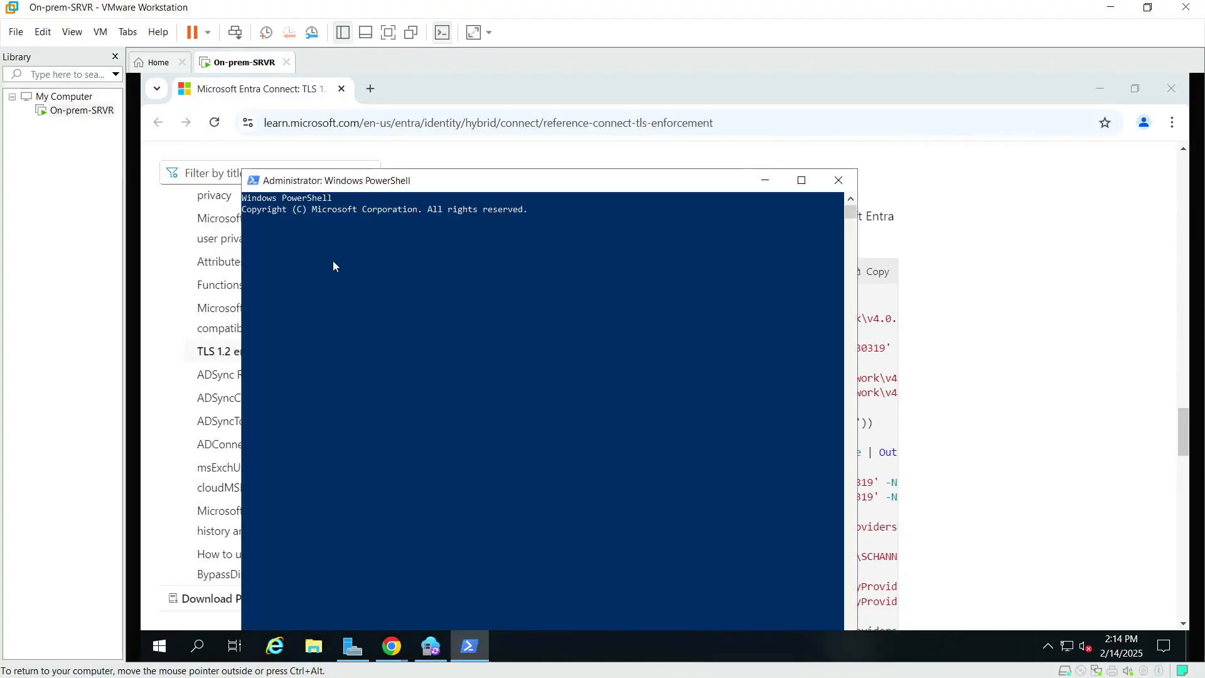
right_click(411, 241)
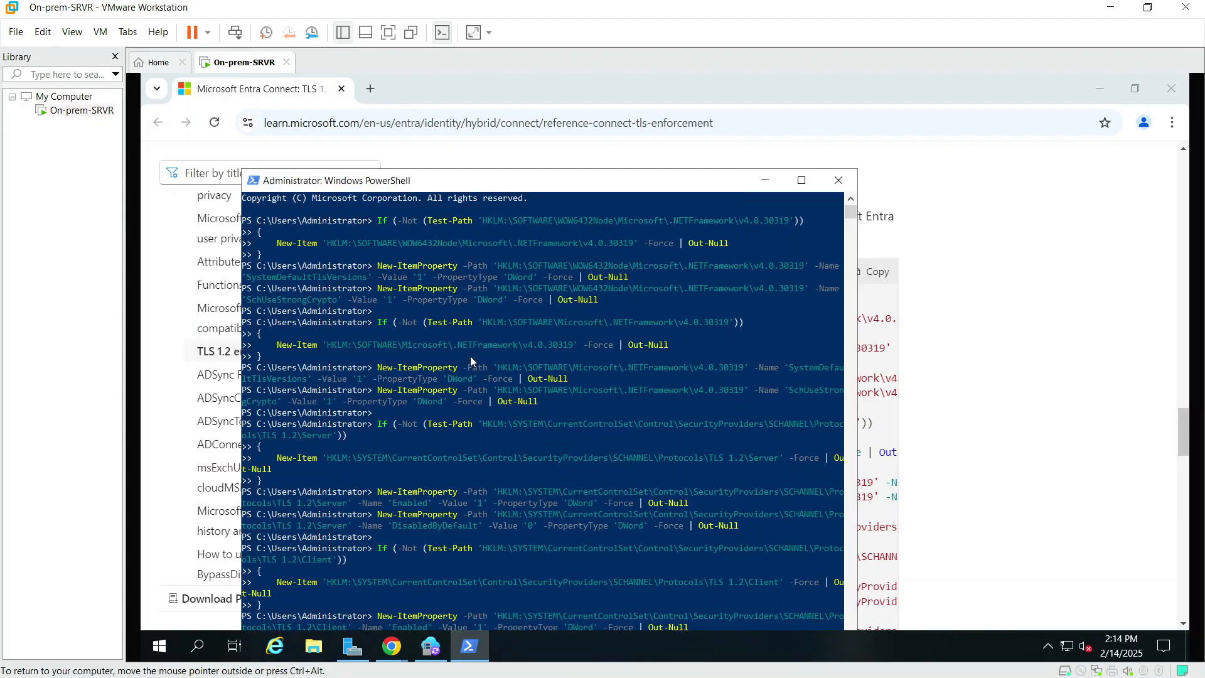
double_click(565, 183)
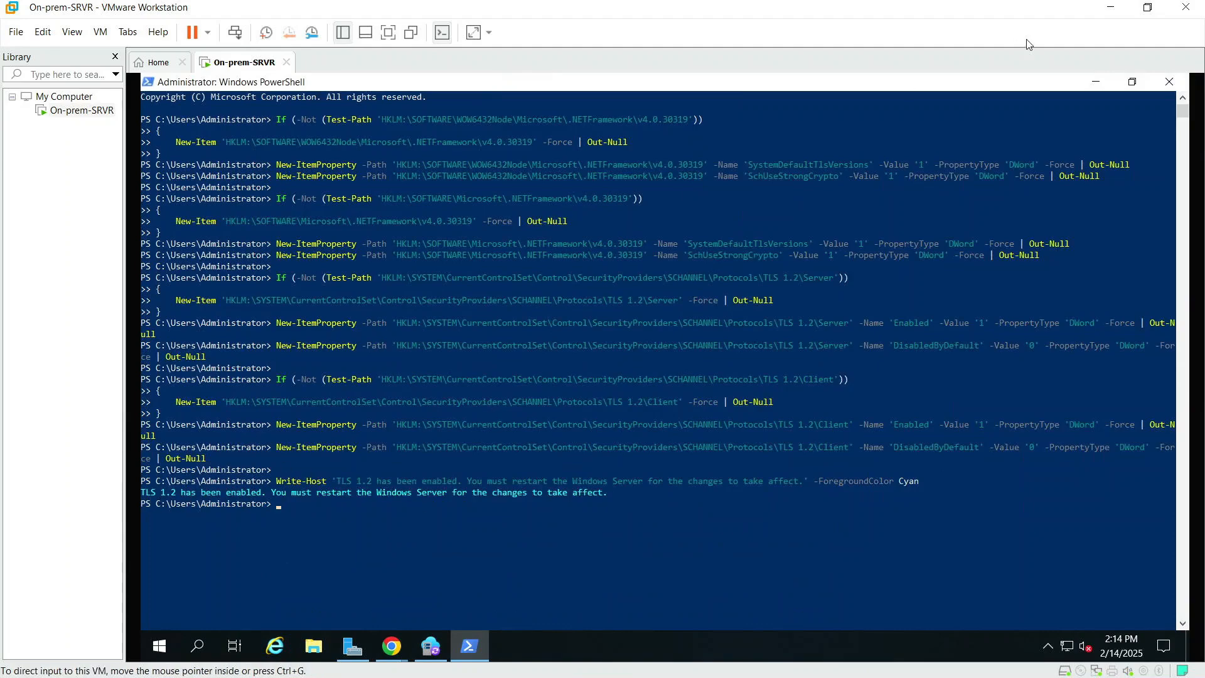
Step: Close PowerShell, the browser and the incorrect TLS version error
left_click(1162, 87)
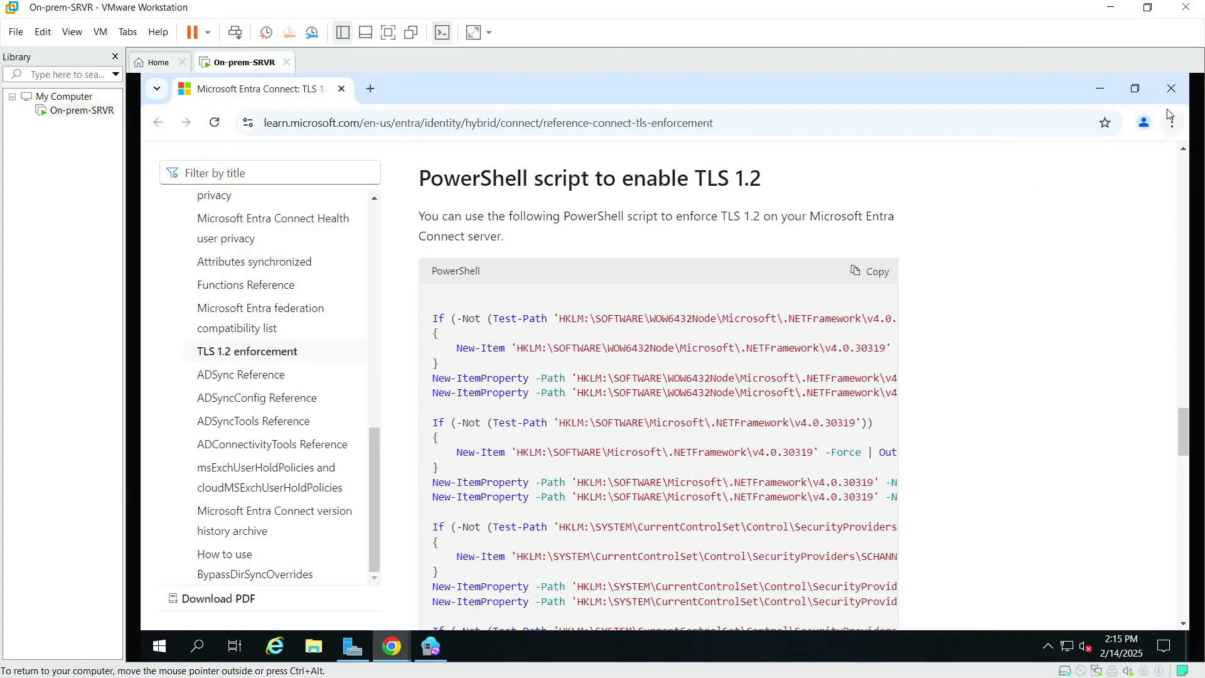
left_click(1171, 91)
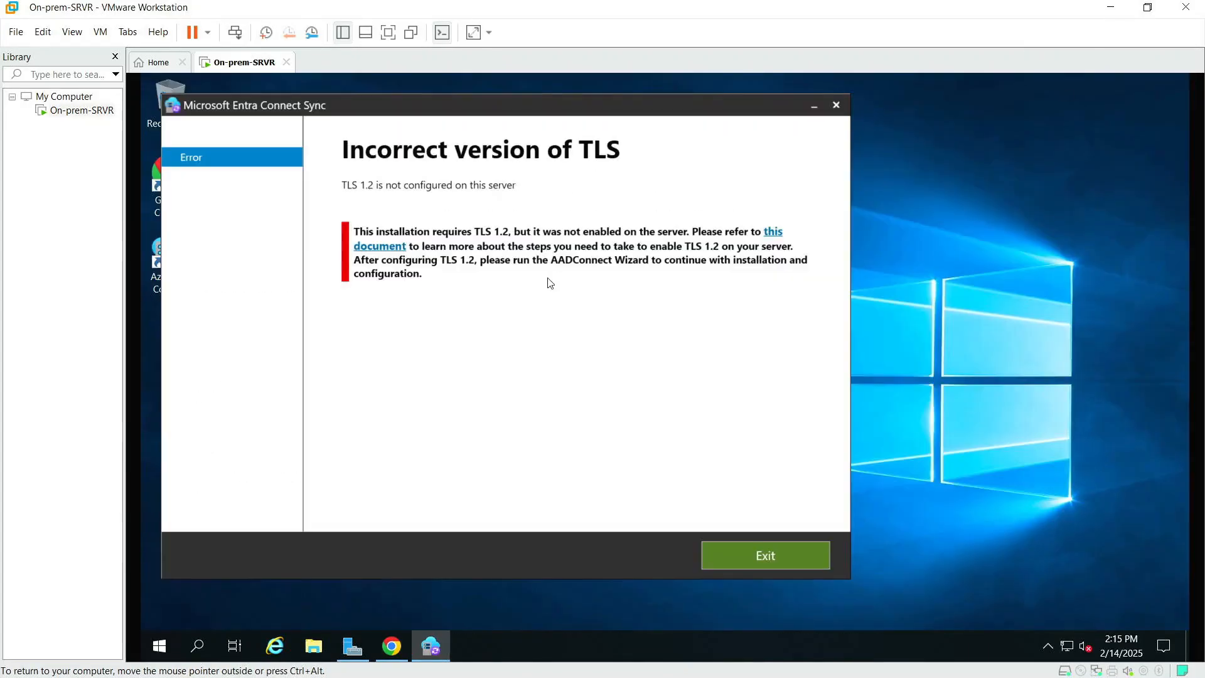
left_click(838, 107)
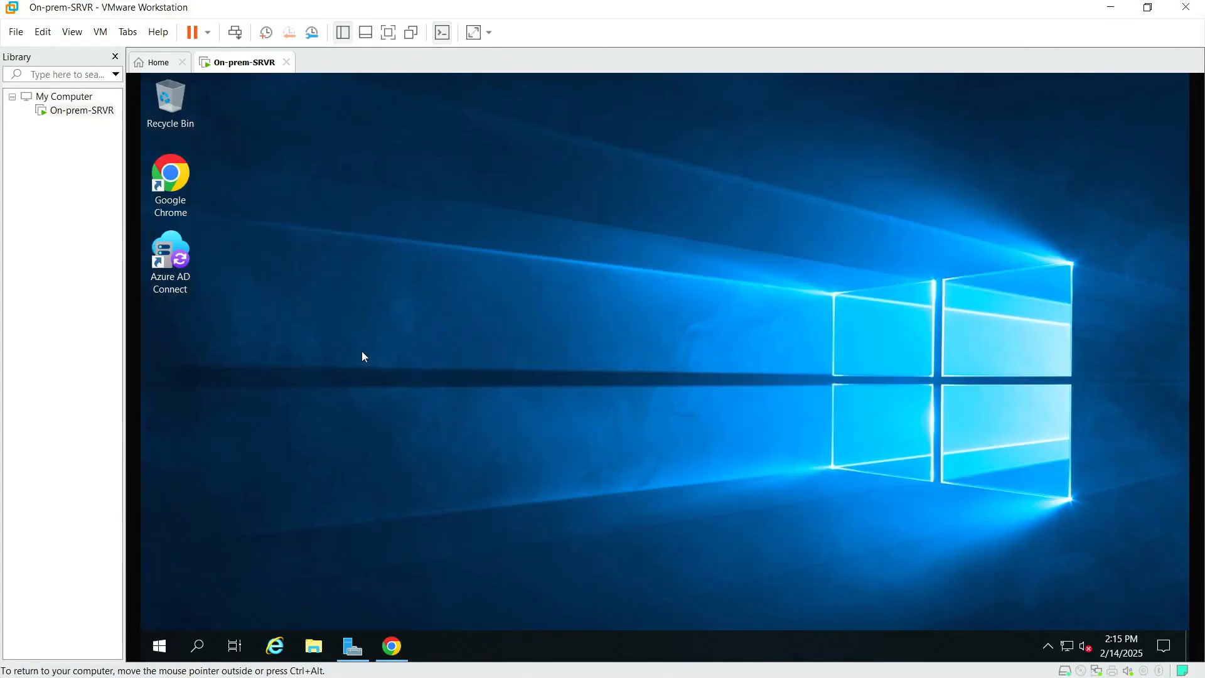
Step: Relaunch Azure AD Connect from the desktop, agree to the license terms and continue
left_click(185, 248)
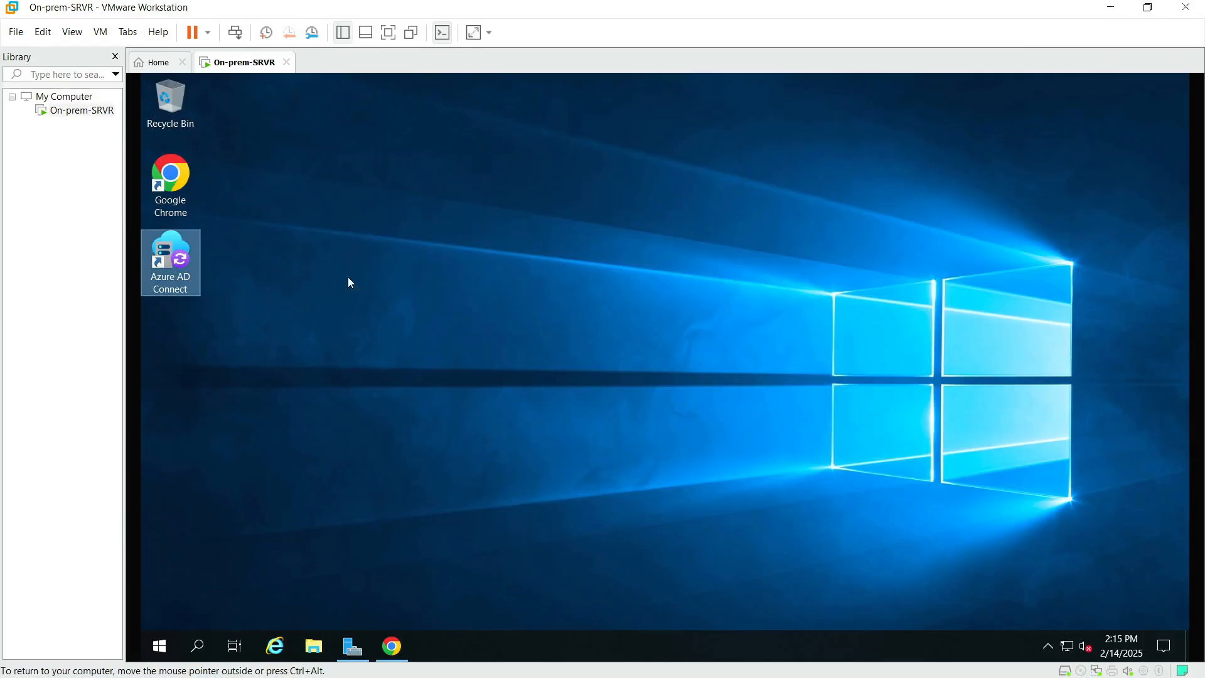
double_click(164, 249)
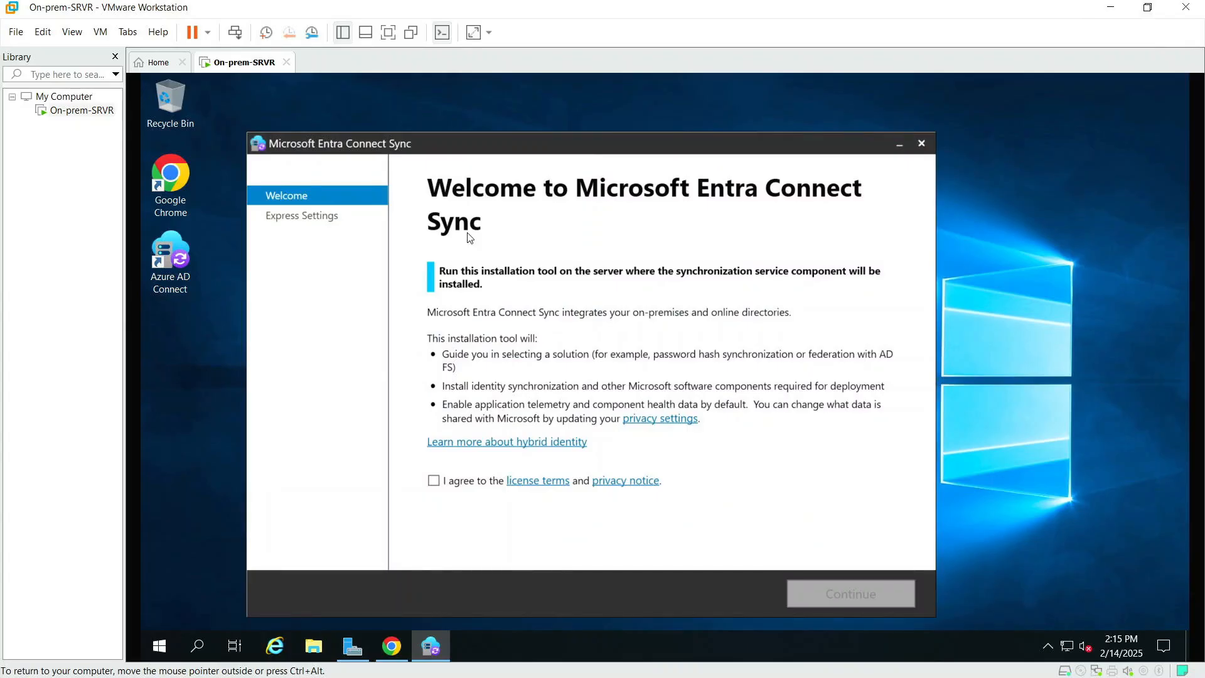
left_click(434, 481)
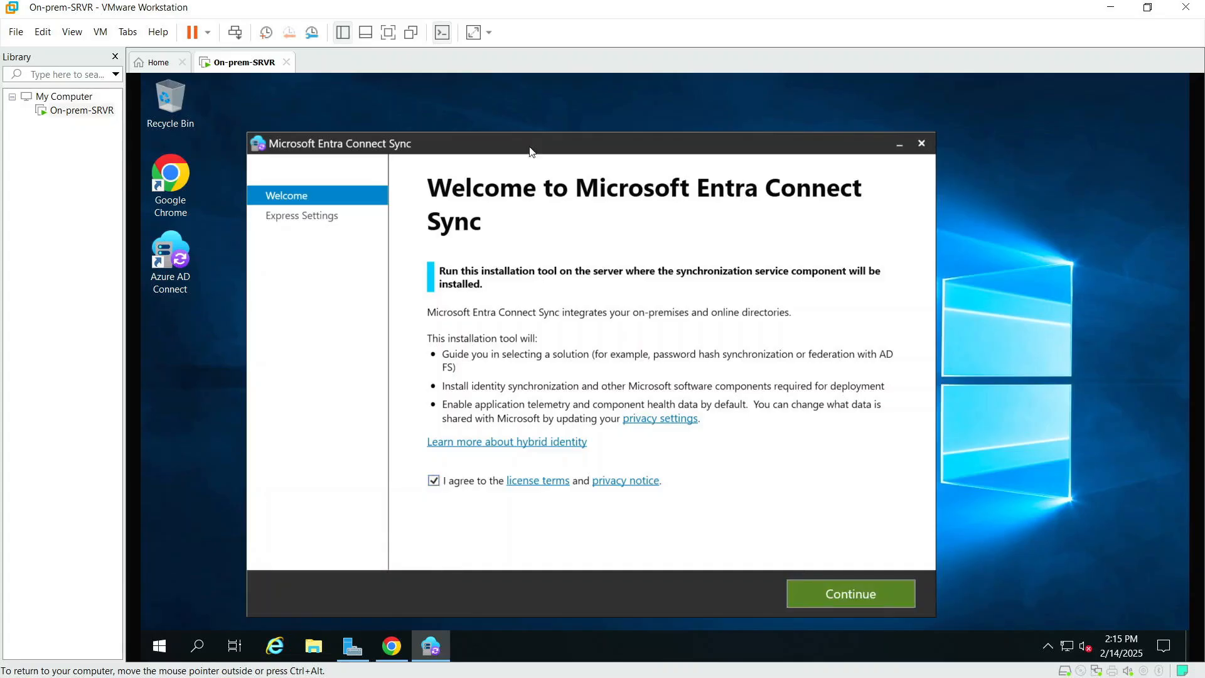
left_click_drag(579, 151, 560, 123)
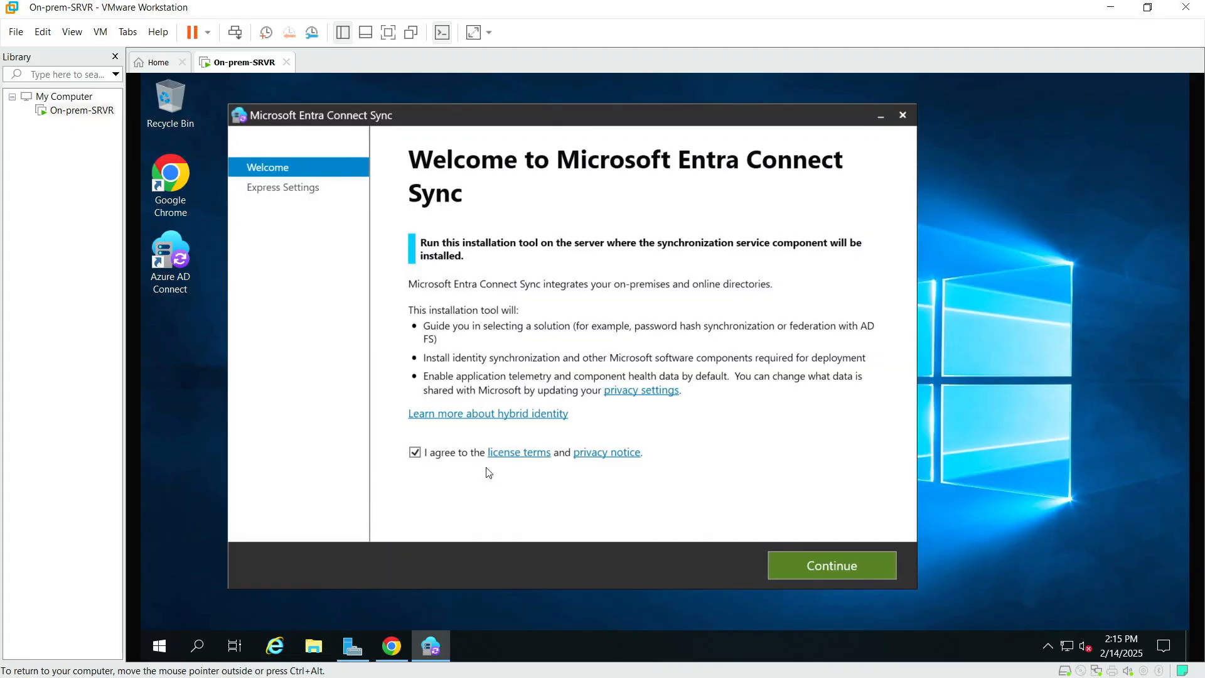
left_click(819, 568)
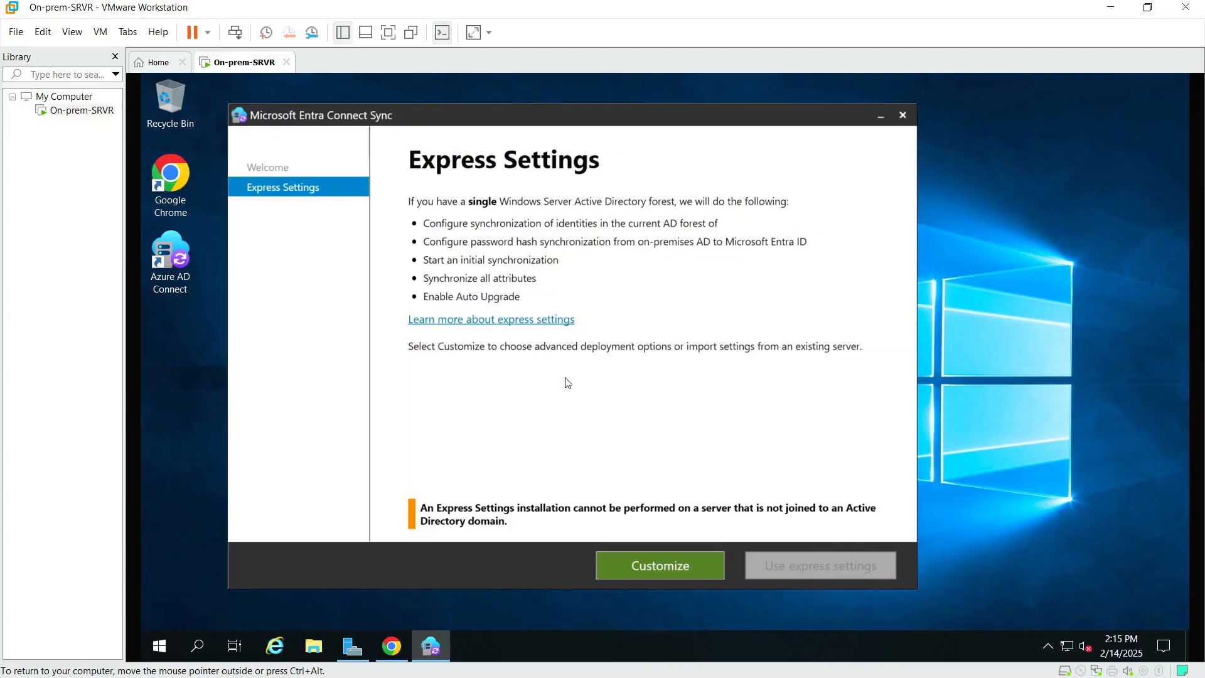
Step: From Server Manager's Local Server, run Add Roles and Features for AD DS and DNS, then minimize it
left_click(164, 645)
left_click(438, 250)
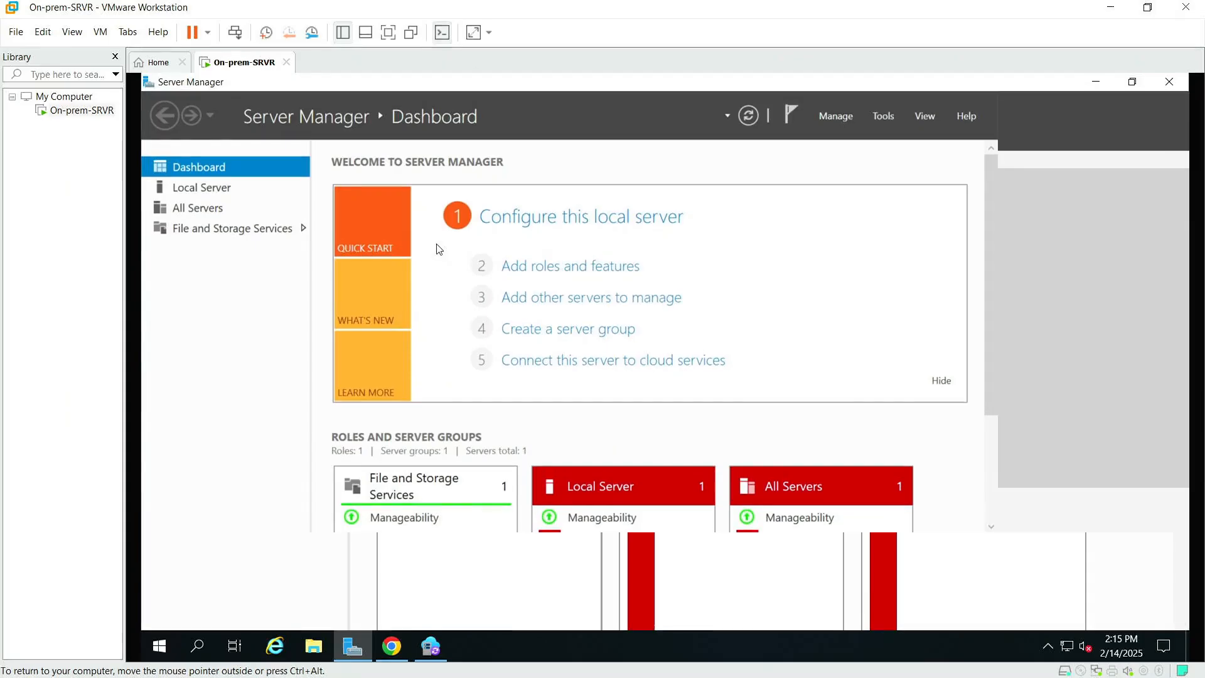
left_click(230, 183)
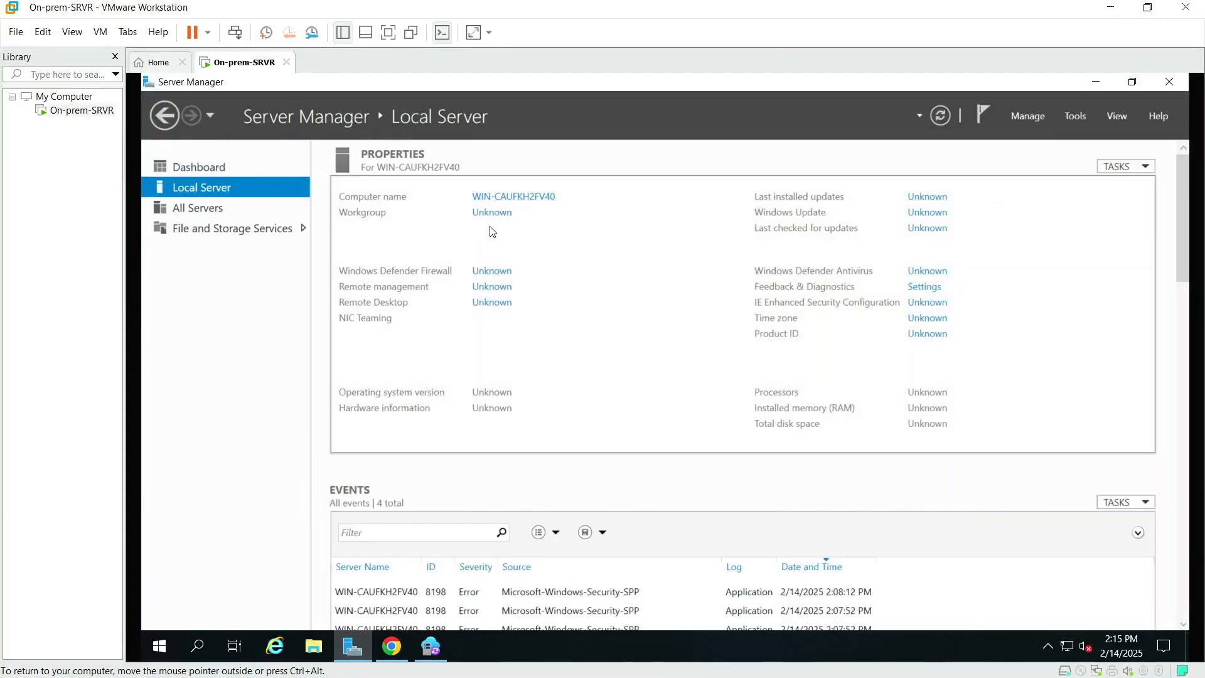
left_click(1033, 117)
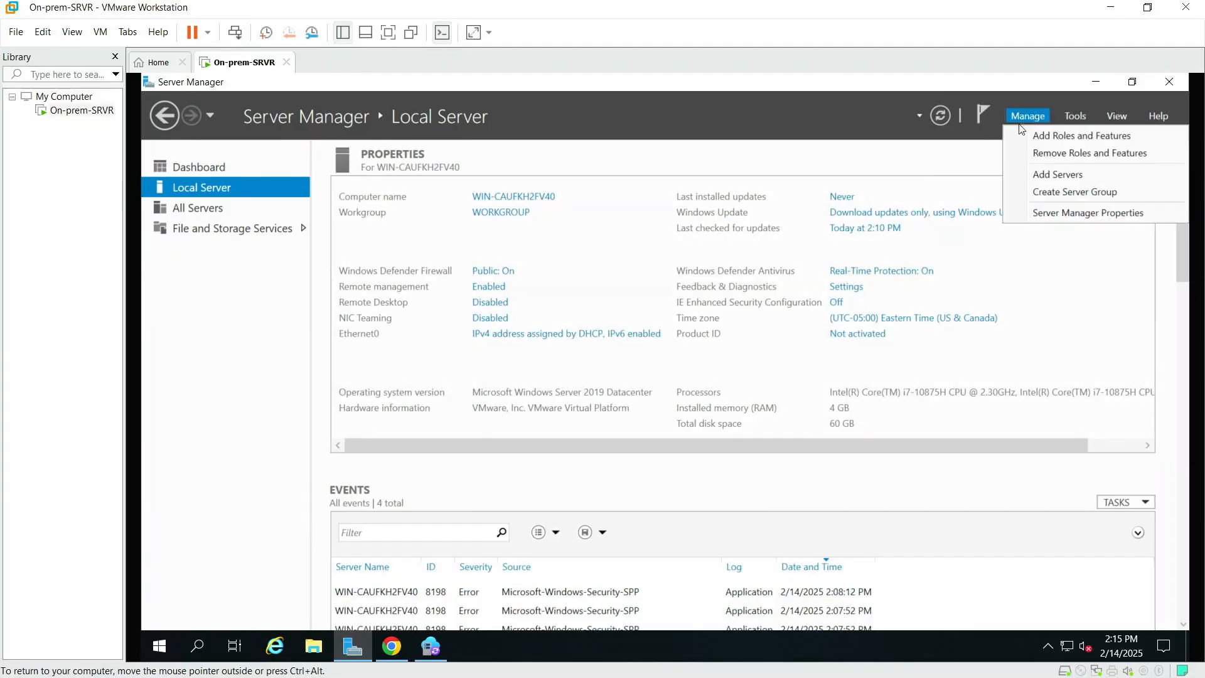
left_click(1046, 134)
left_click_drag(601, 220, 531, 168)
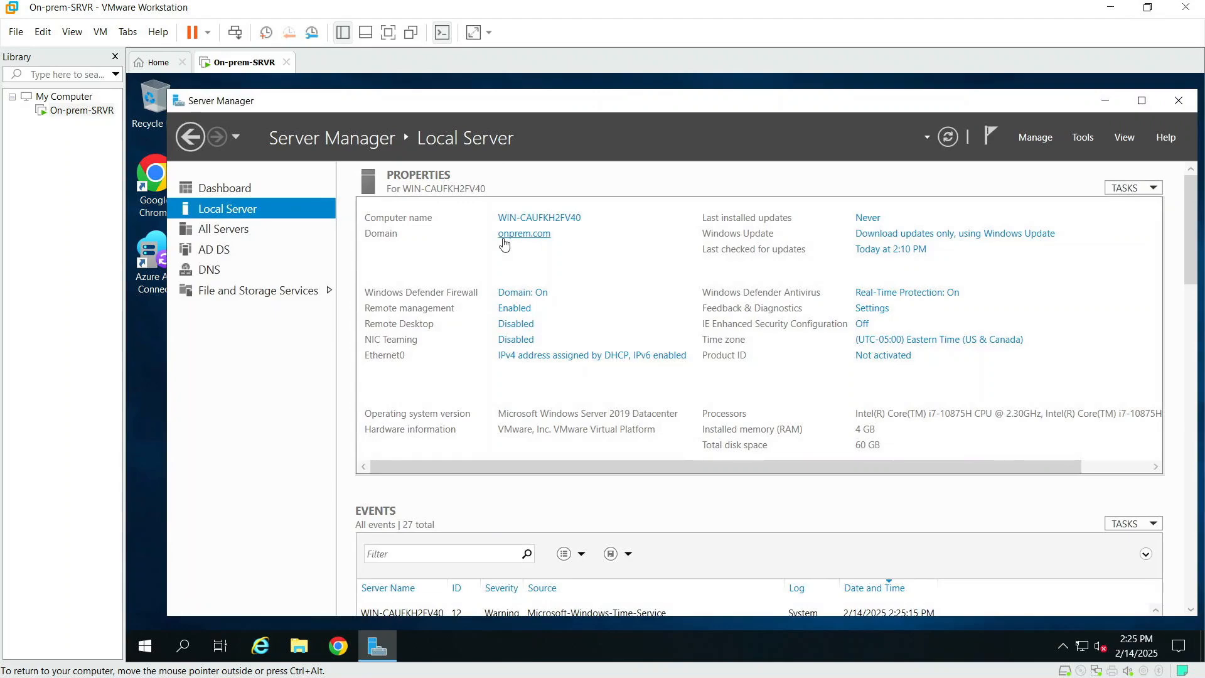
left_click(1108, 101)
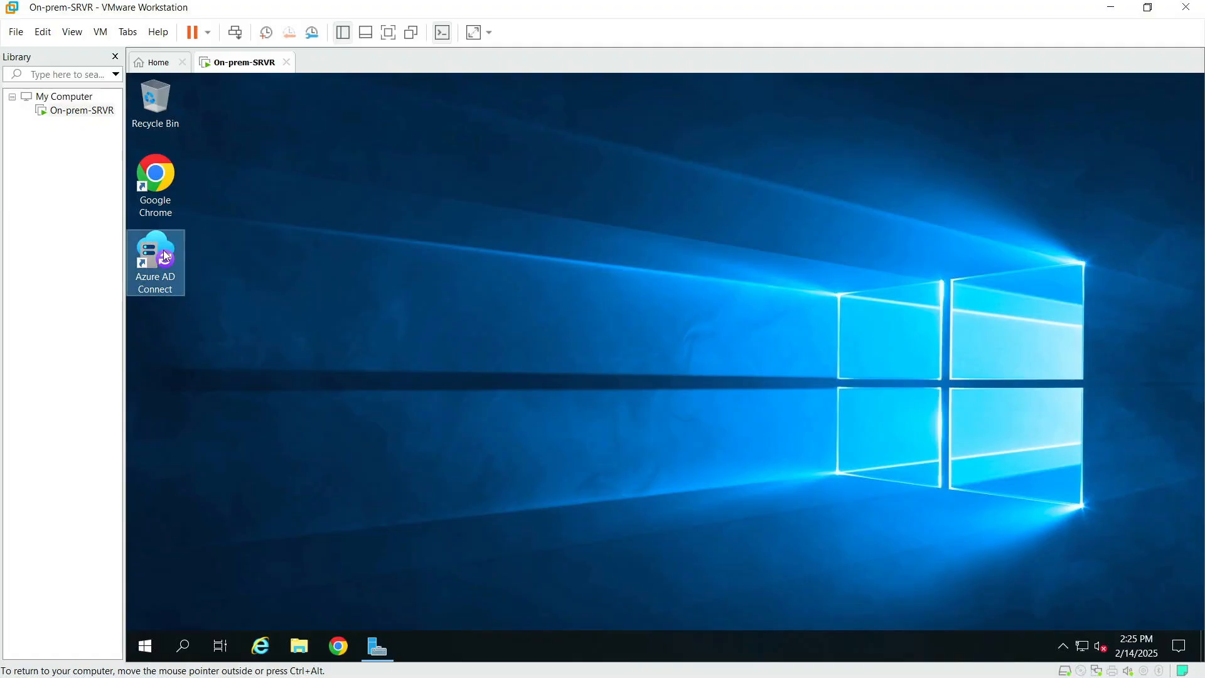
Step: Relaunch the wizard with express settings and paste the administrator username copied from the Azure ac.txt notes
double_click(162, 272)
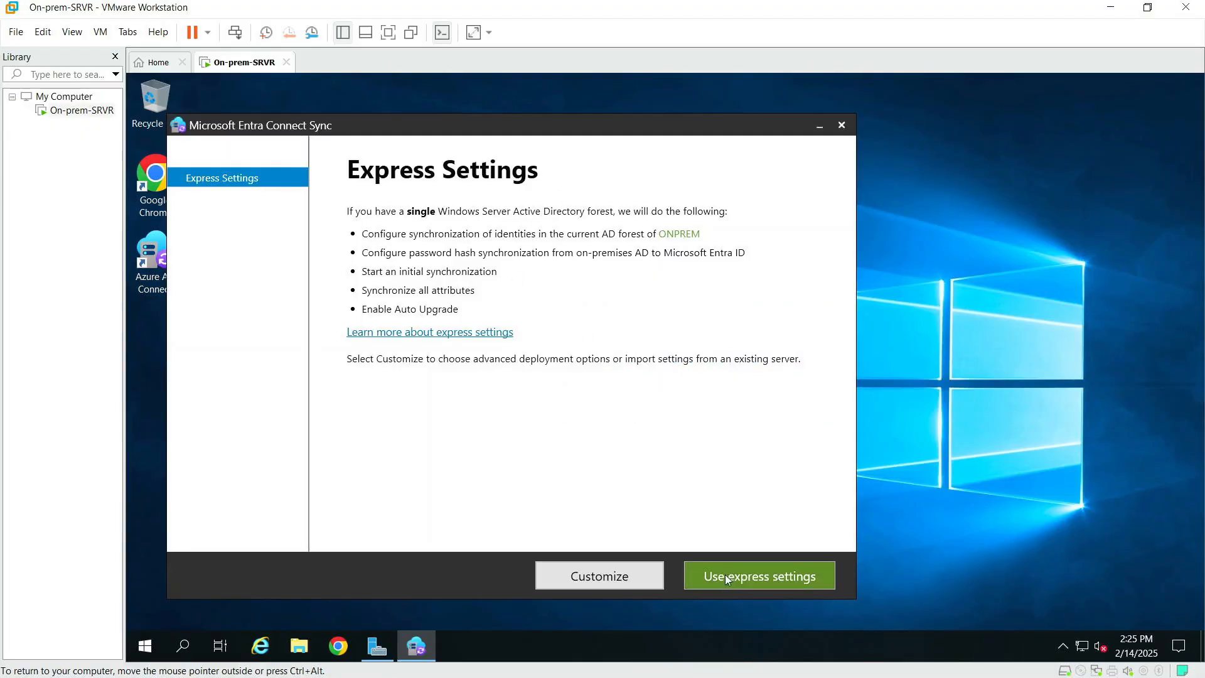
left_click(760, 577)
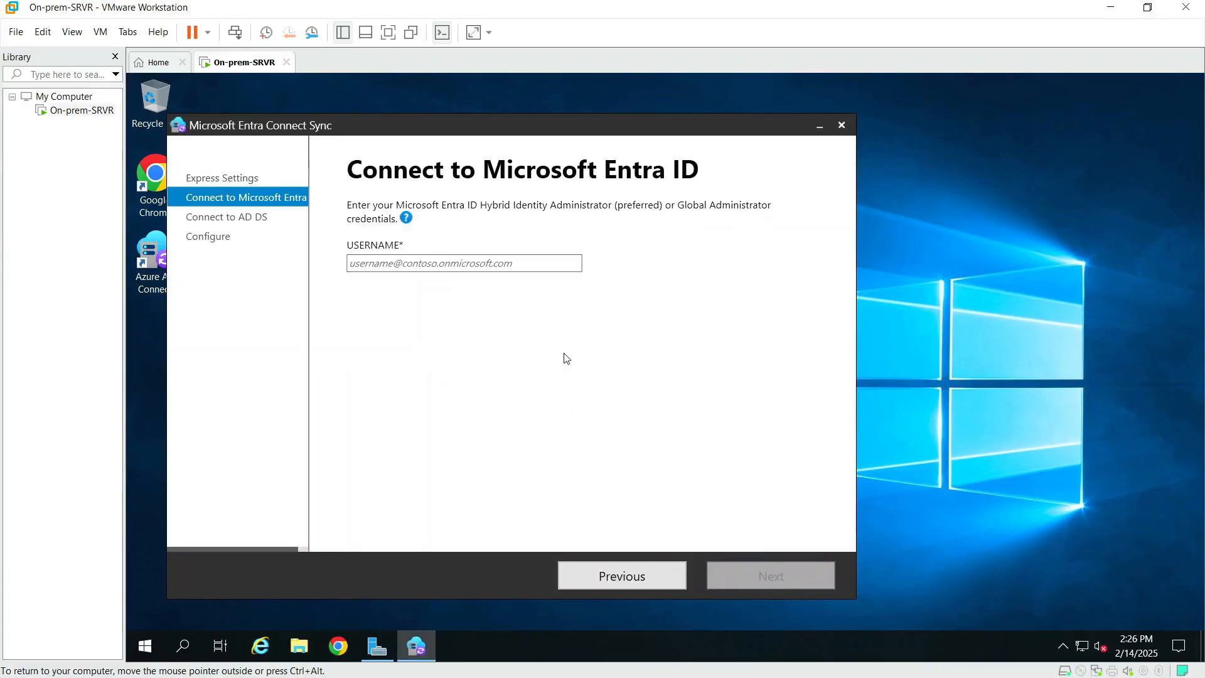
left_click(440, 264)
key("super+Tab")
left_click(923, 245)
right_click(533, 213)
left_click(592, 296)
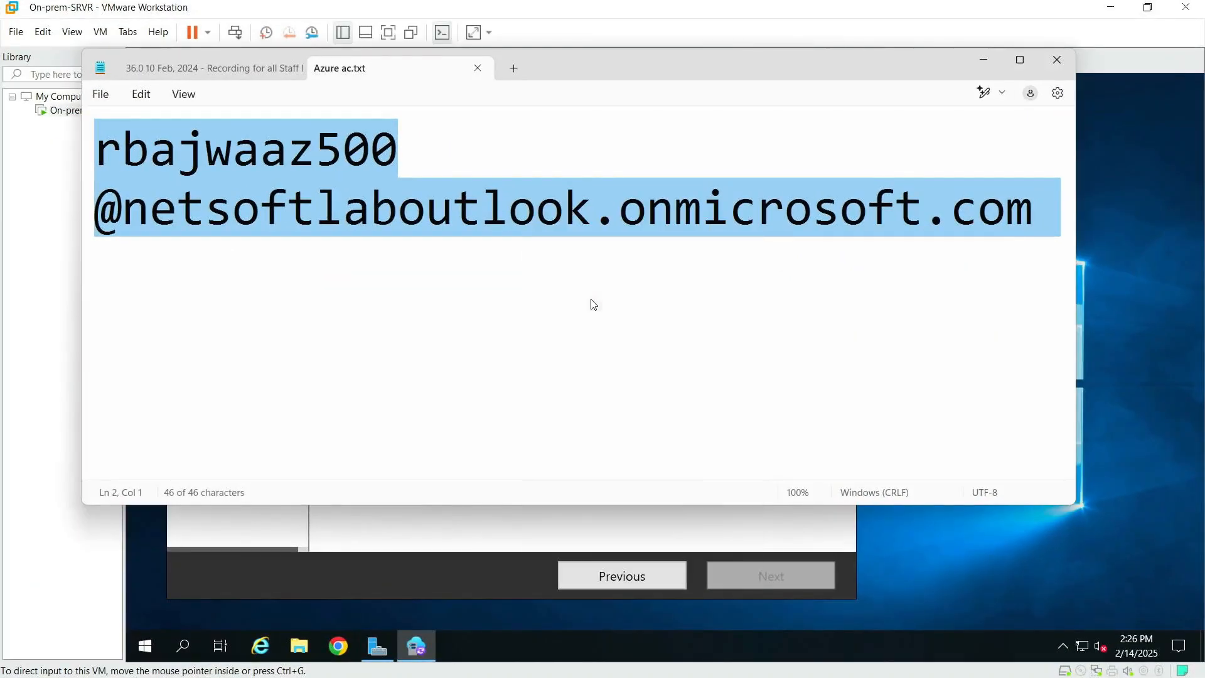
left_click(405, 575)
left_click(422, 266)
key("ctrl+v")
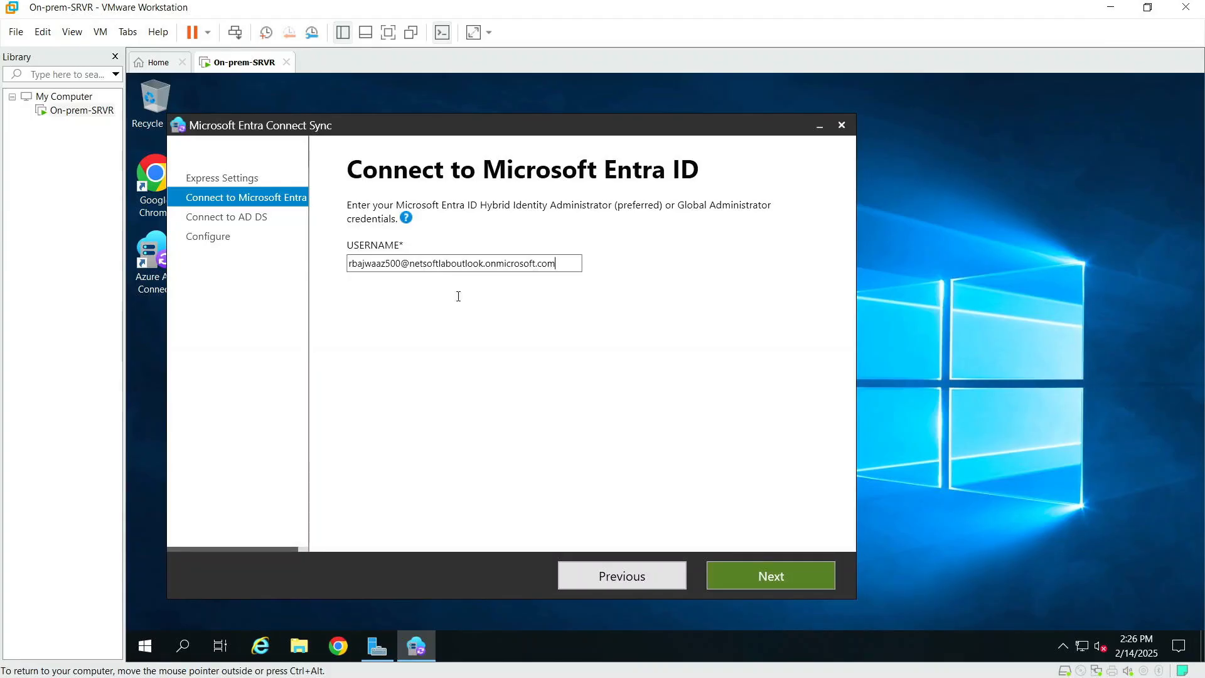
Step: Sign in to Microsoft Entra ID with the administrator account and its password
left_click(771, 574)
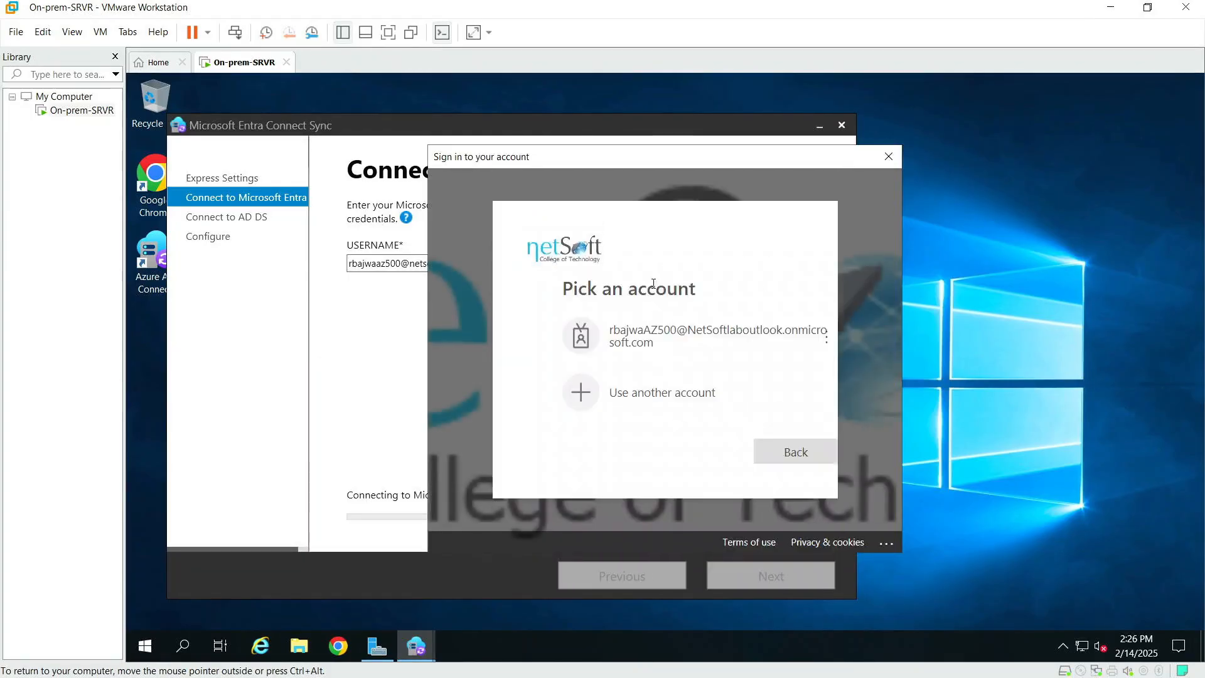
left_click(652, 346)
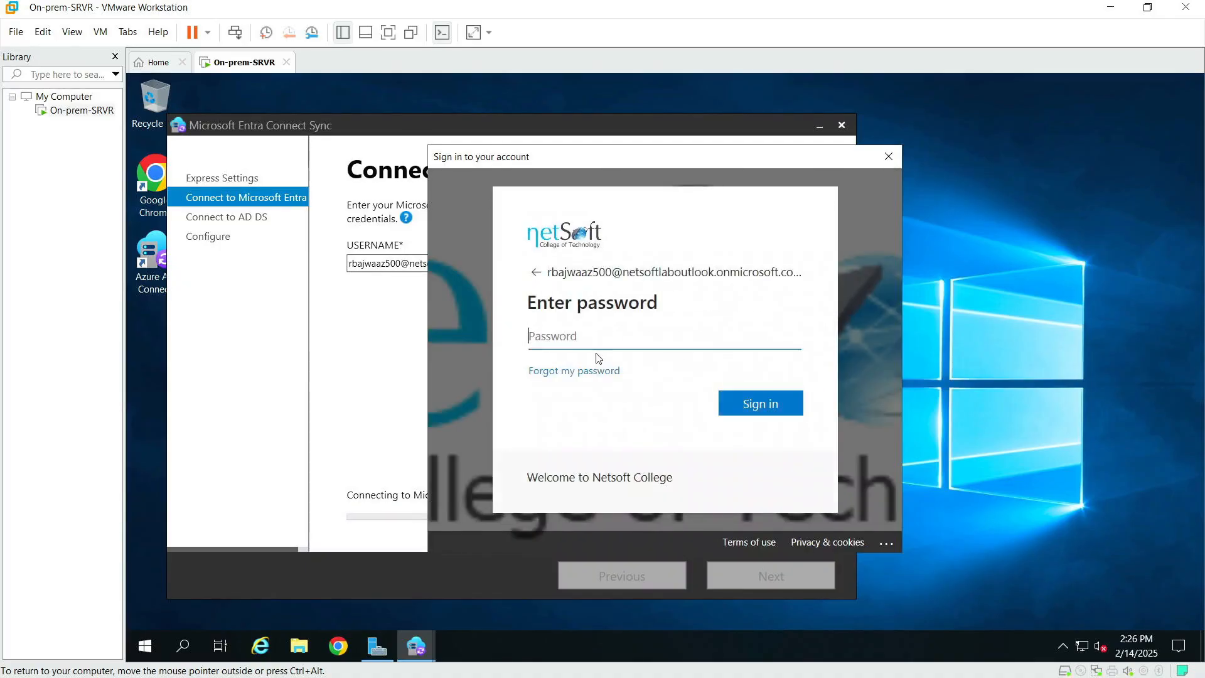
type("••••••••")
key("Return")
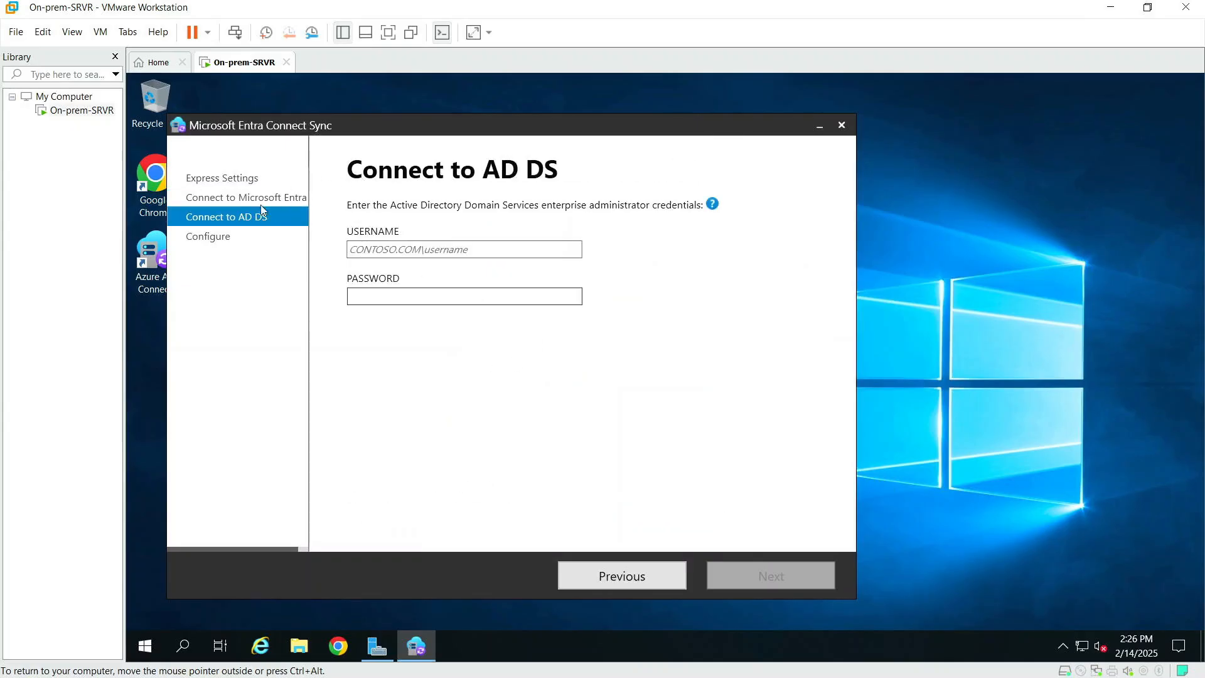
Step: Enter the onprem domain administrator username in backslash form plus its password, and submit
left_click(380, 250)
type("onprem")
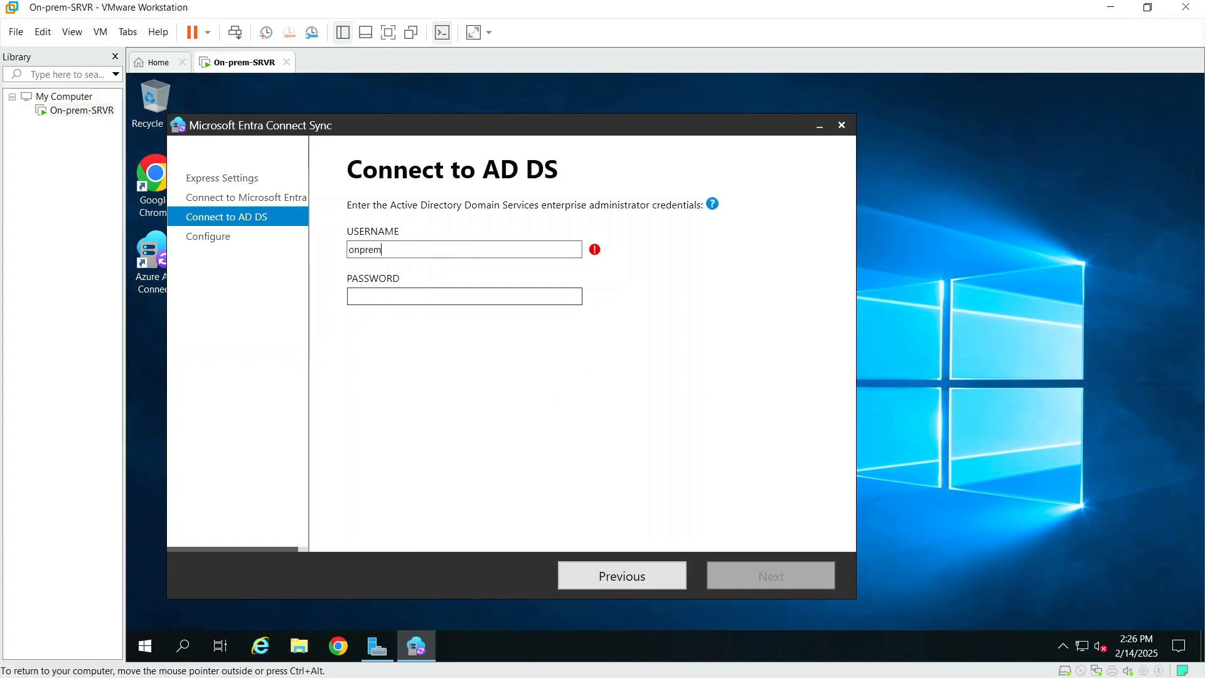
type("/ncotadm")
type("in")
left_click(385, 250)
key("BackSpace")
type("\\")
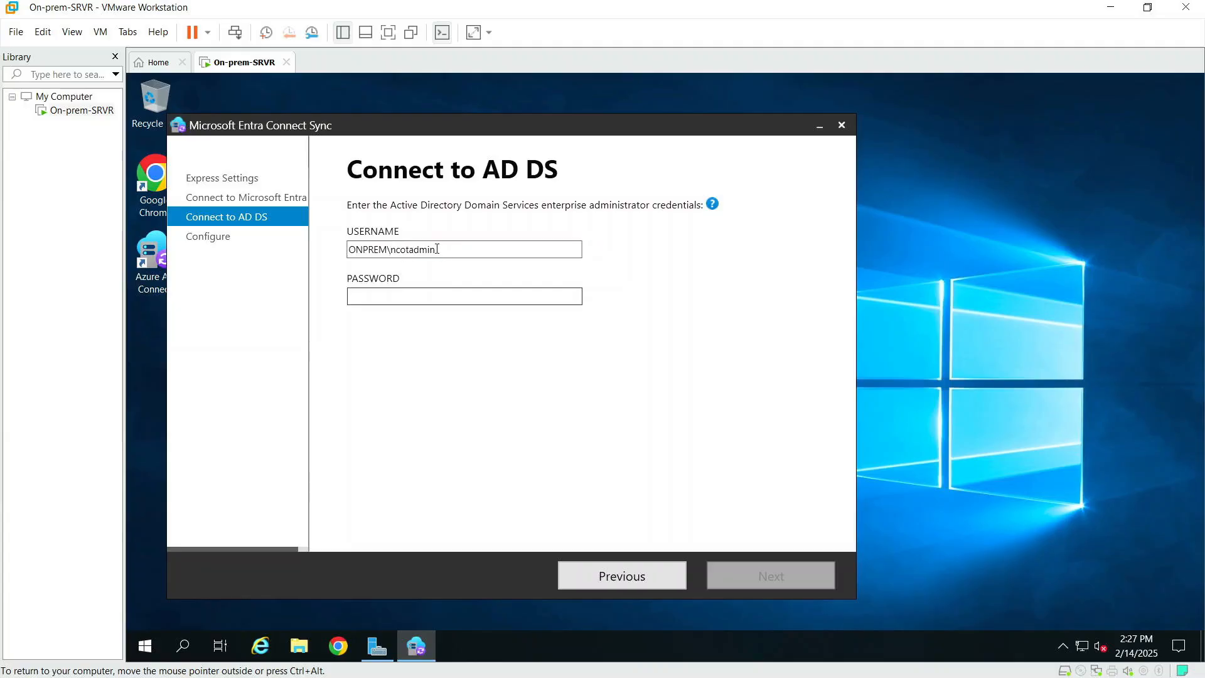
left_click(414, 291)
type("•")
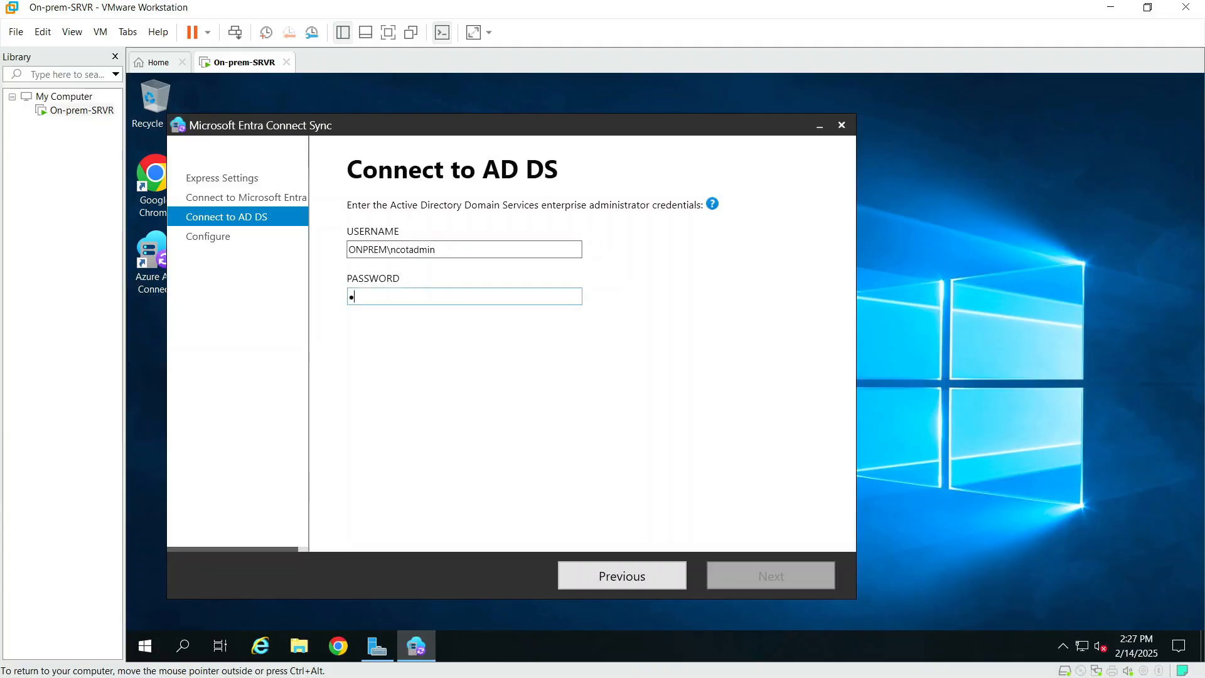
type("••")
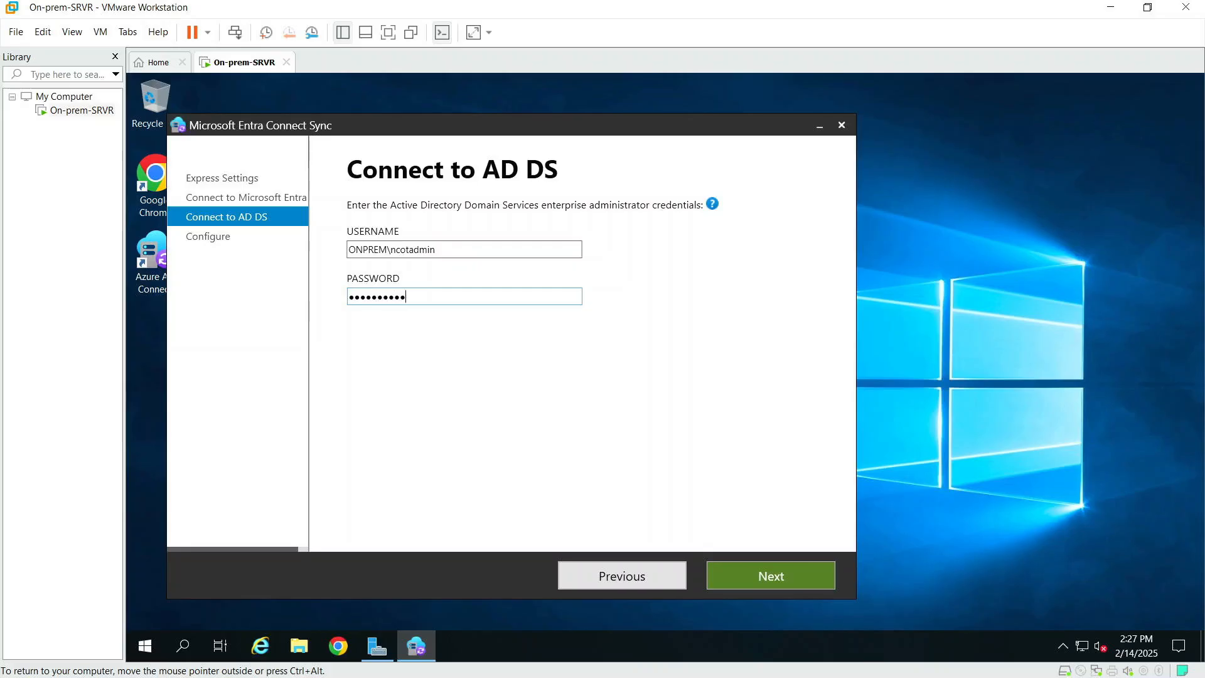
left_click(740, 566)
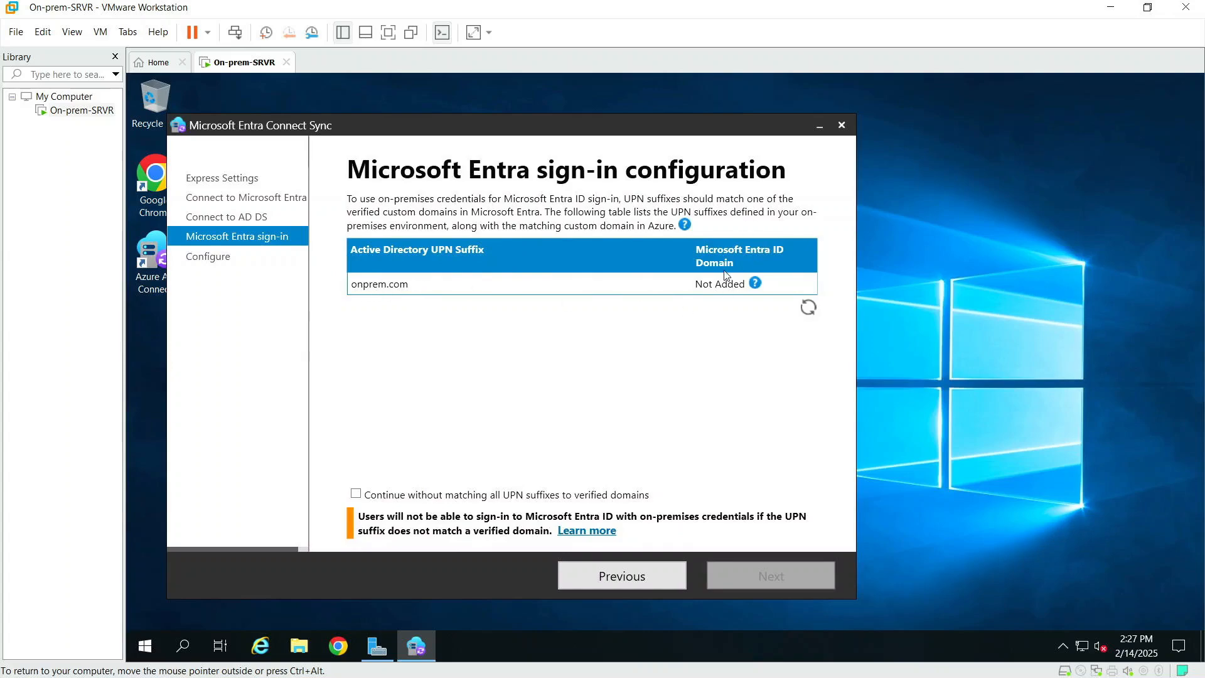
Step: Continue without matching UPN suffixes, keeping 'Start the synchronization process when configuration completes' checked
left_click(357, 494)
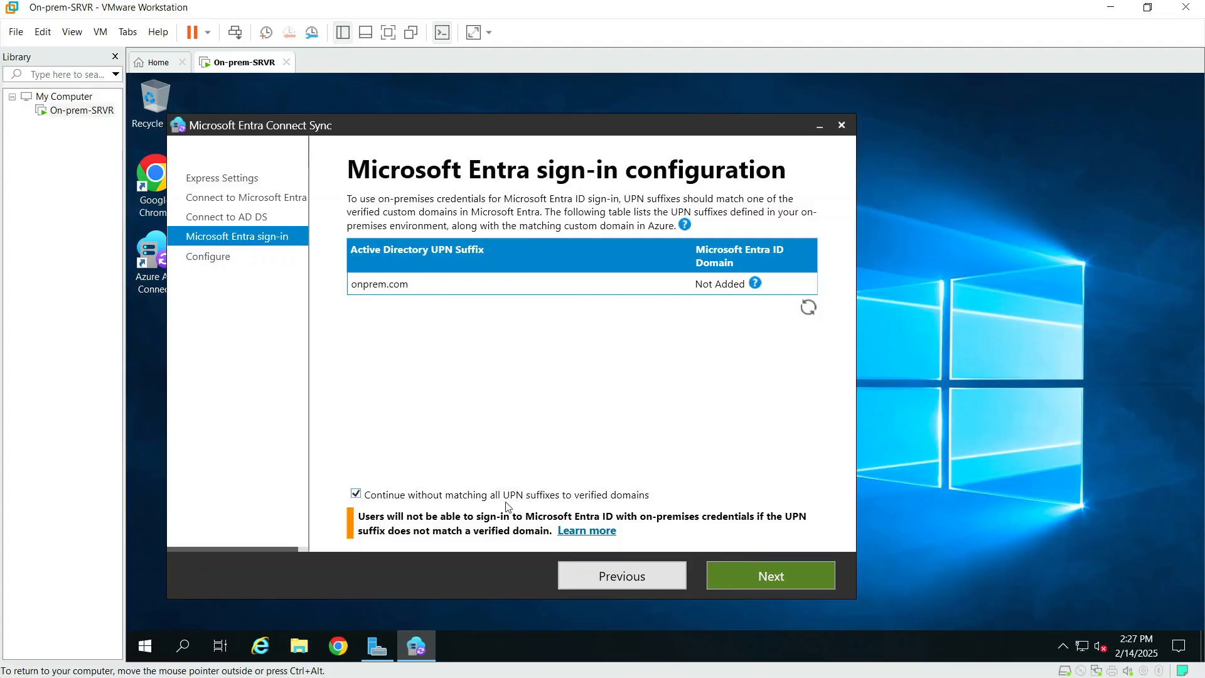
left_click(747, 577)
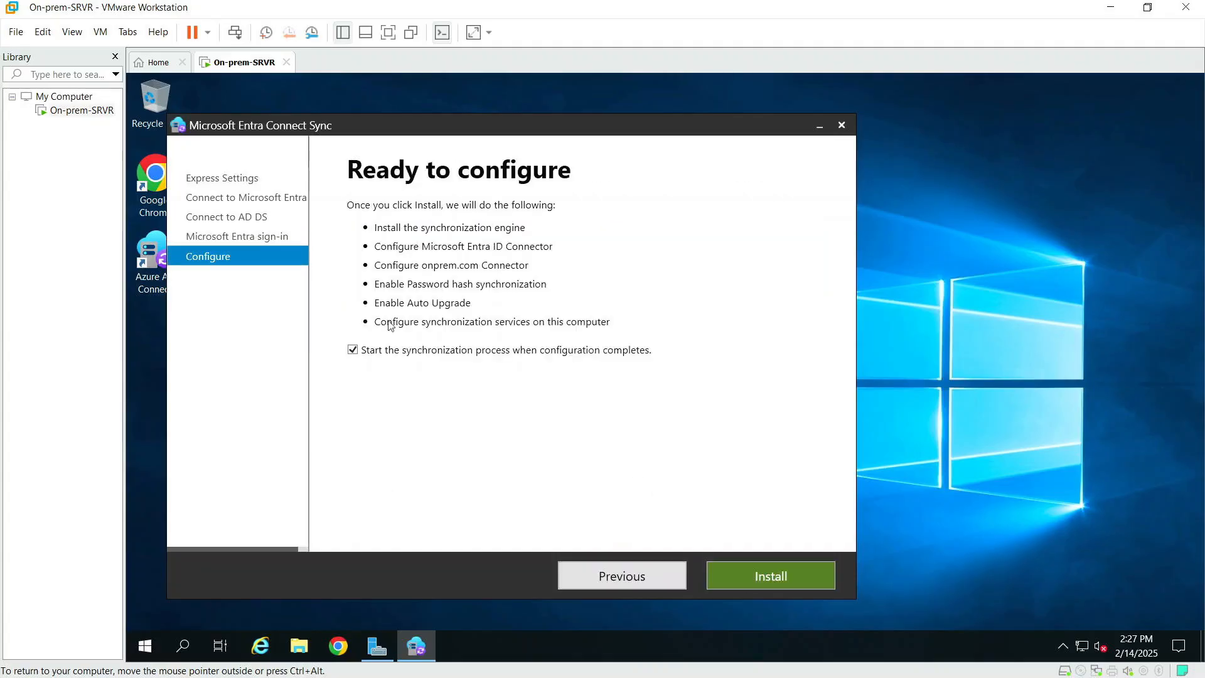
left_click(353, 352)
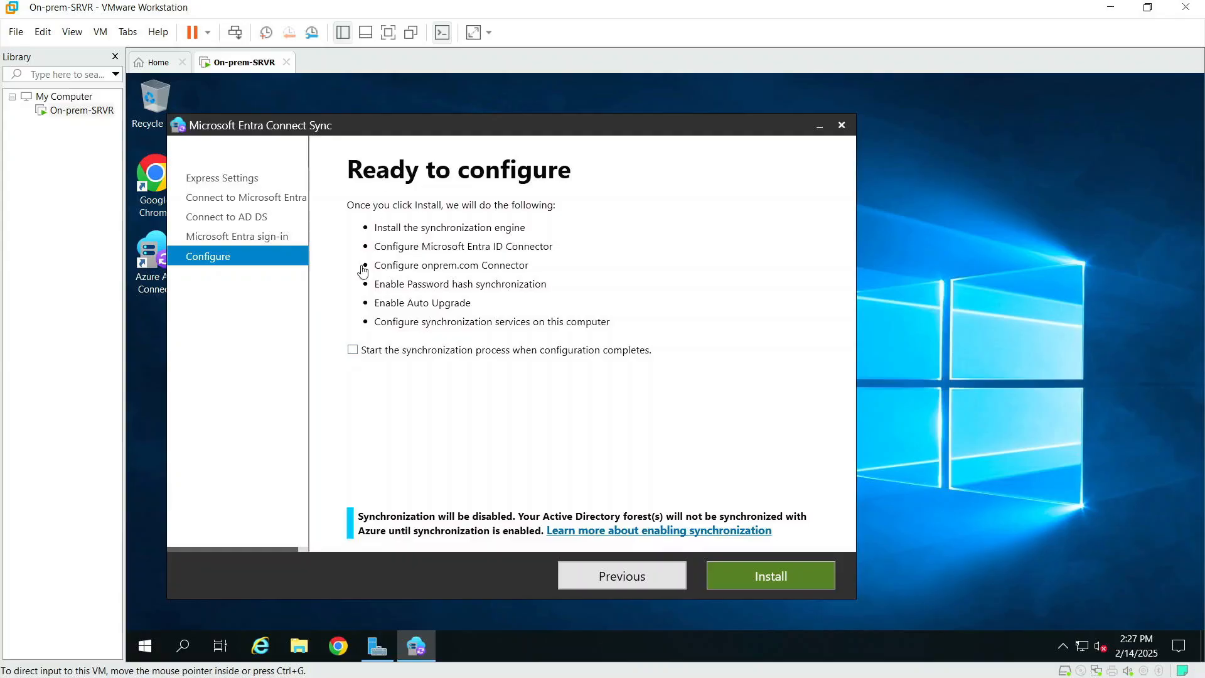
left_click(352, 351)
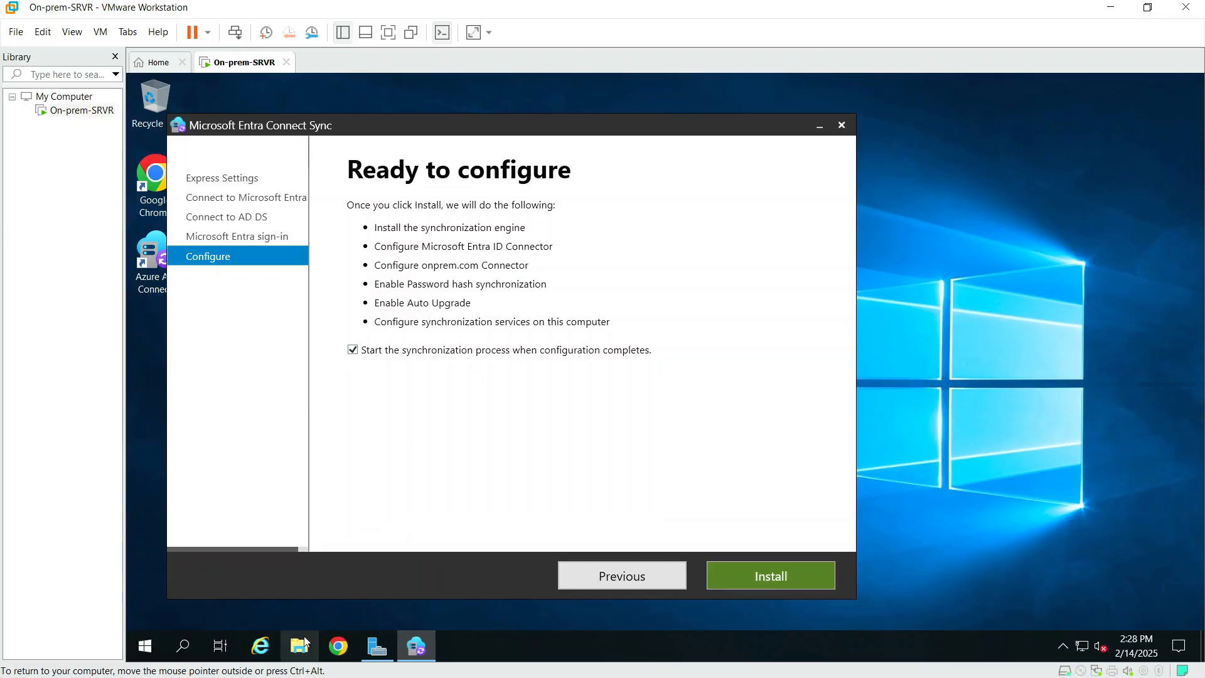
Step: Launch Active Directory Users and Computers from Server Manager and open onprem.com's Users container
left_click(376, 647)
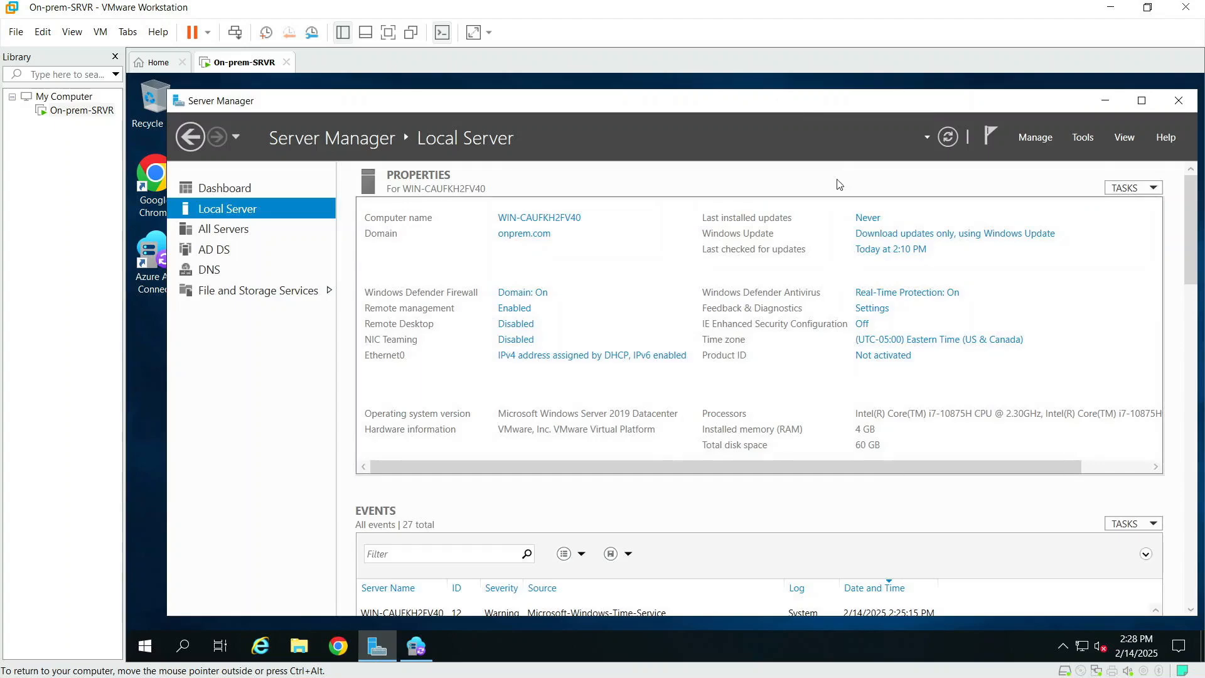
left_click(1079, 141)
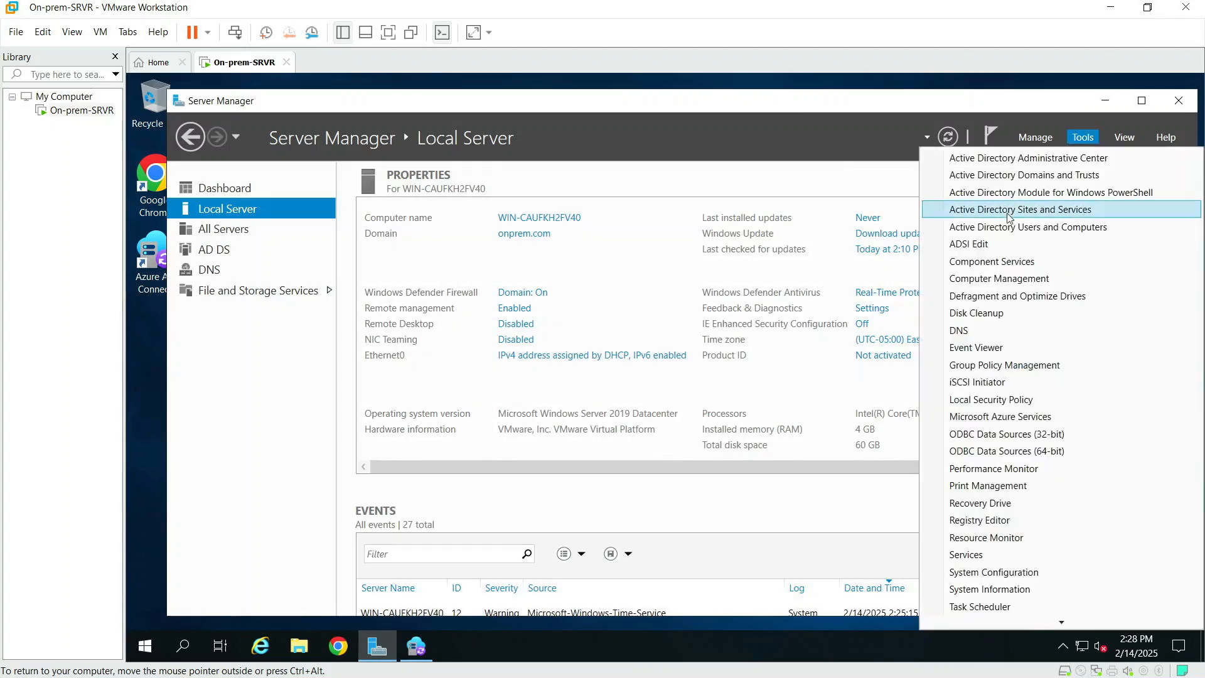
left_click(1011, 234)
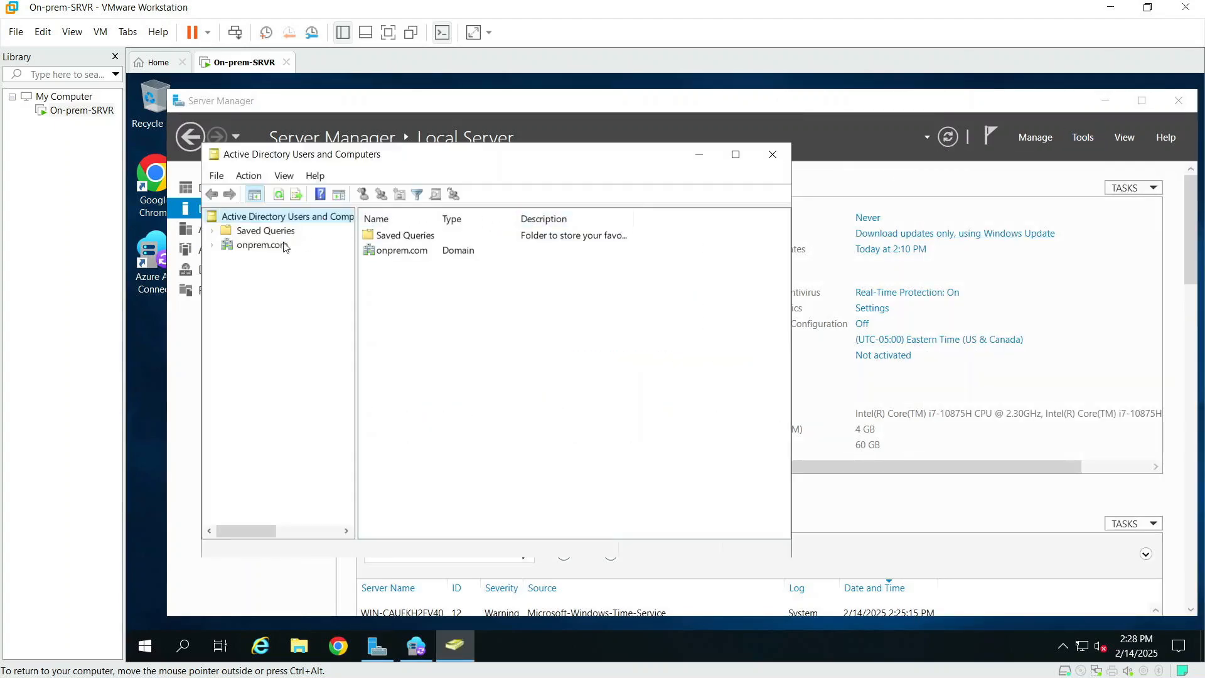
left_click(213, 246)
left_click(263, 332)
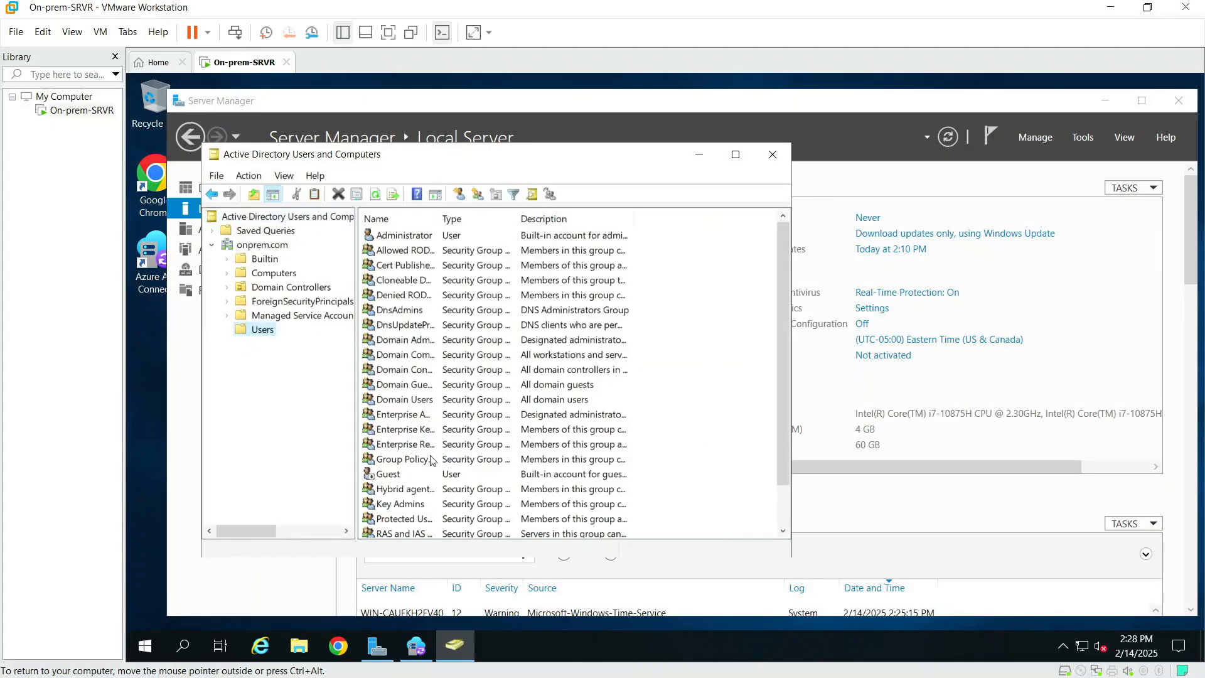
Step: Start a new user in Users named ONPREMUSER01 with logon name ONPREMUSER01
right_click(265, 336)
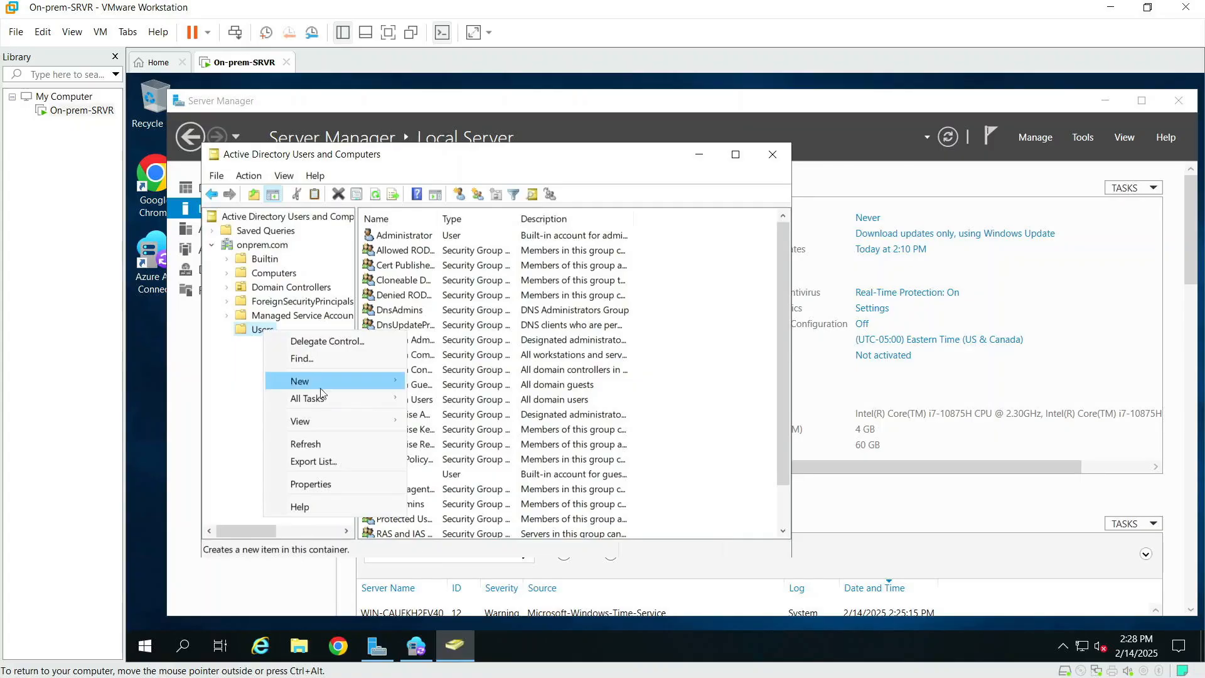
mouse_move(372, 378)
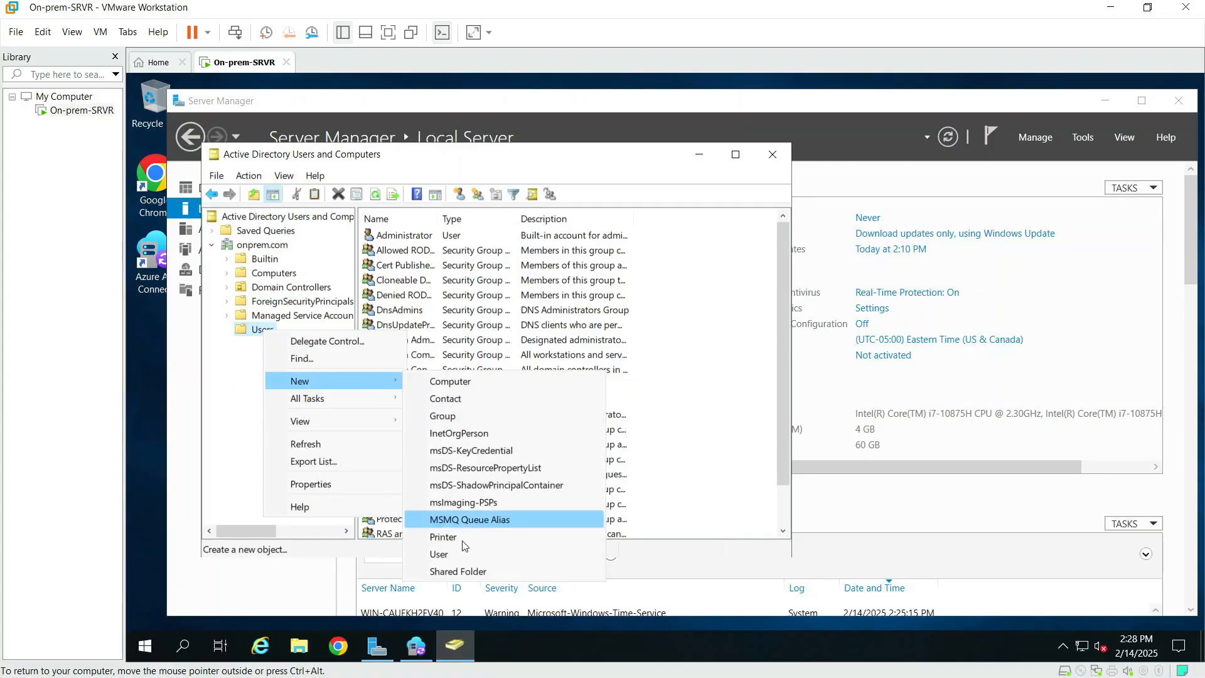
left_click(439, 554)
type("ONPREMUSER01")
left_click_drag(405, 251, 300, 252)
key("ctrl+c")
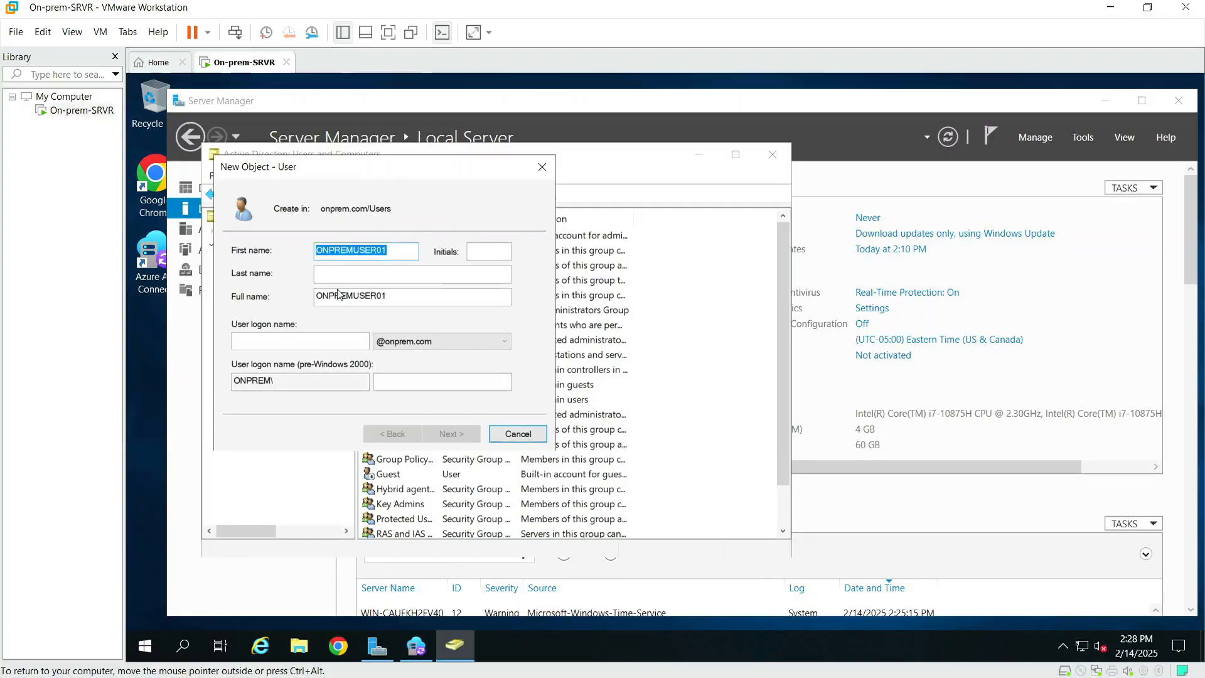
left_click(310, 340)
key("ctrl+v")
left_click(457, 435)
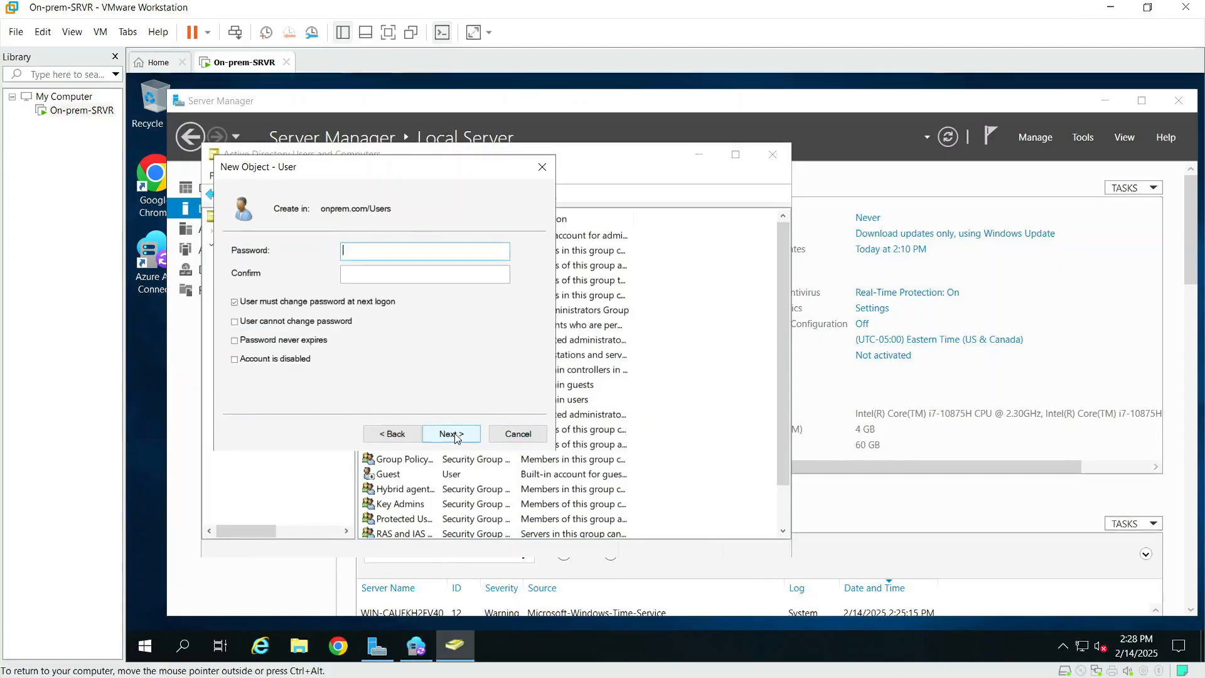
Step: Give ONPREMUSER01 a never-expiring password, finish creating the user, and close the console
left_click(236, 341)
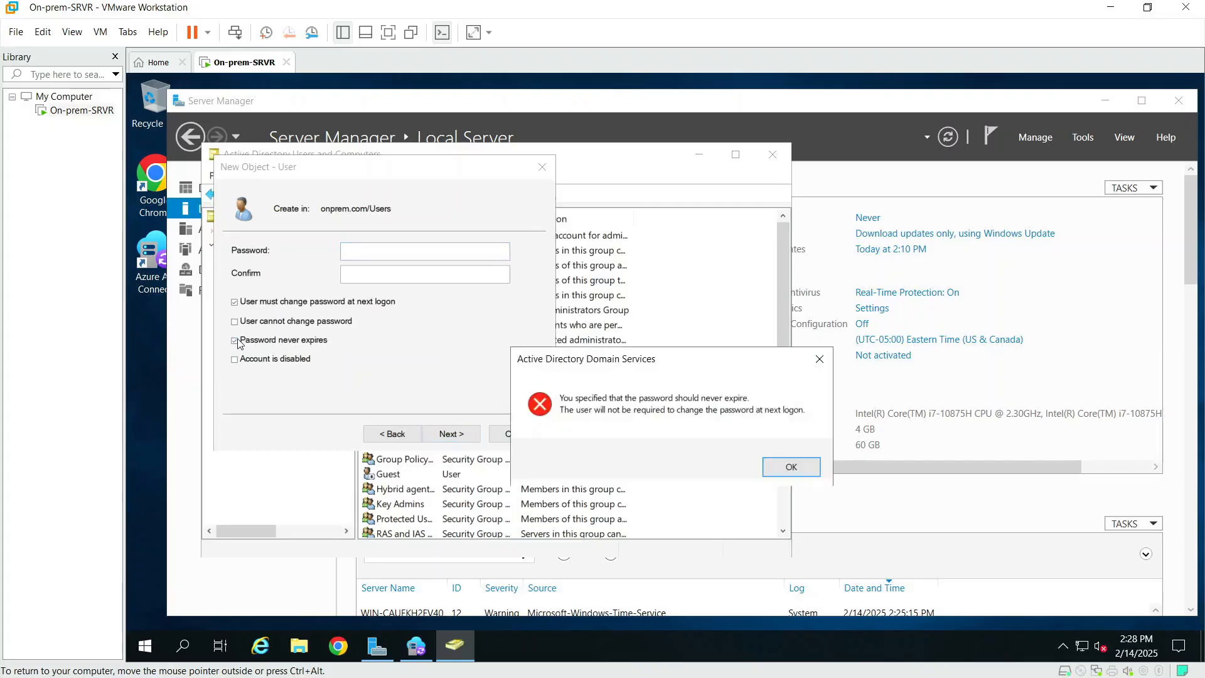
left_click(788, 468)
left_click(384, 254)
type("Pa")
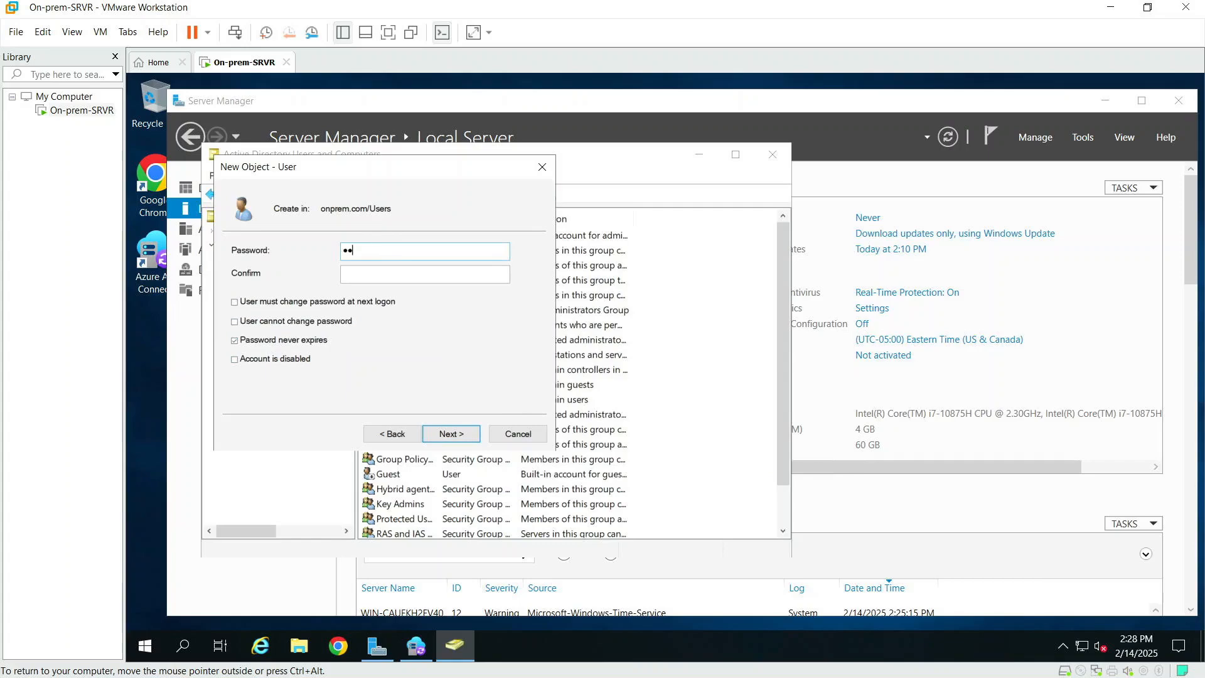
type("!")
key("Tab")
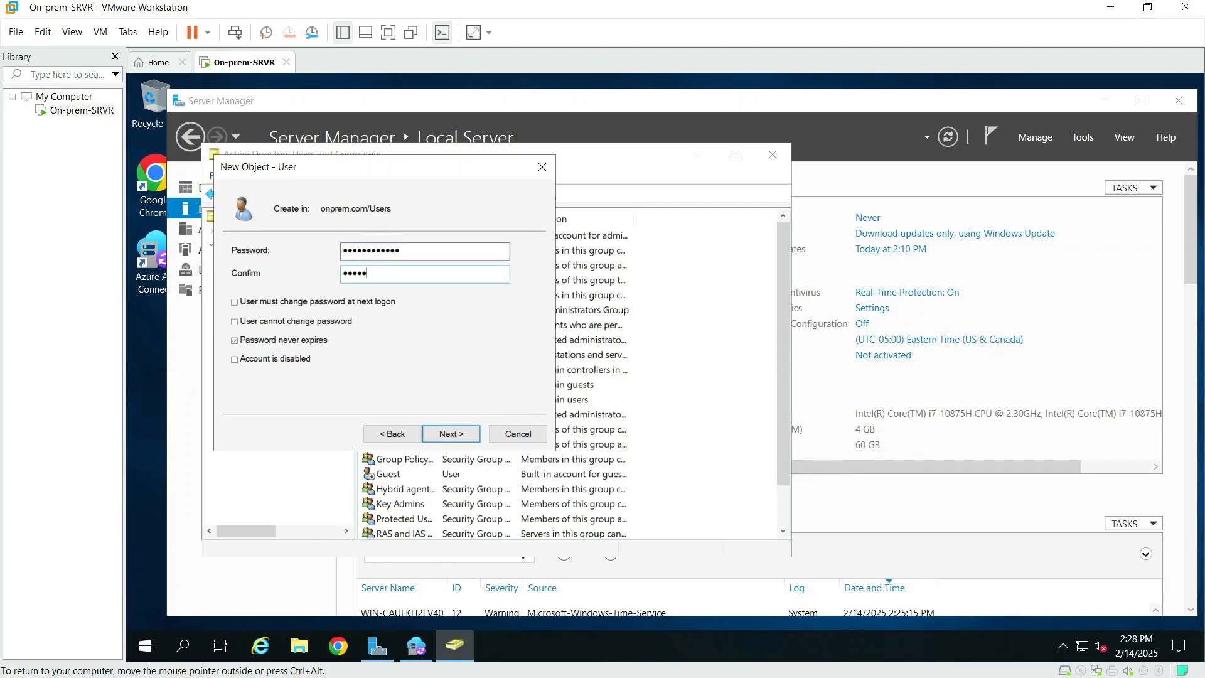
type("••••")
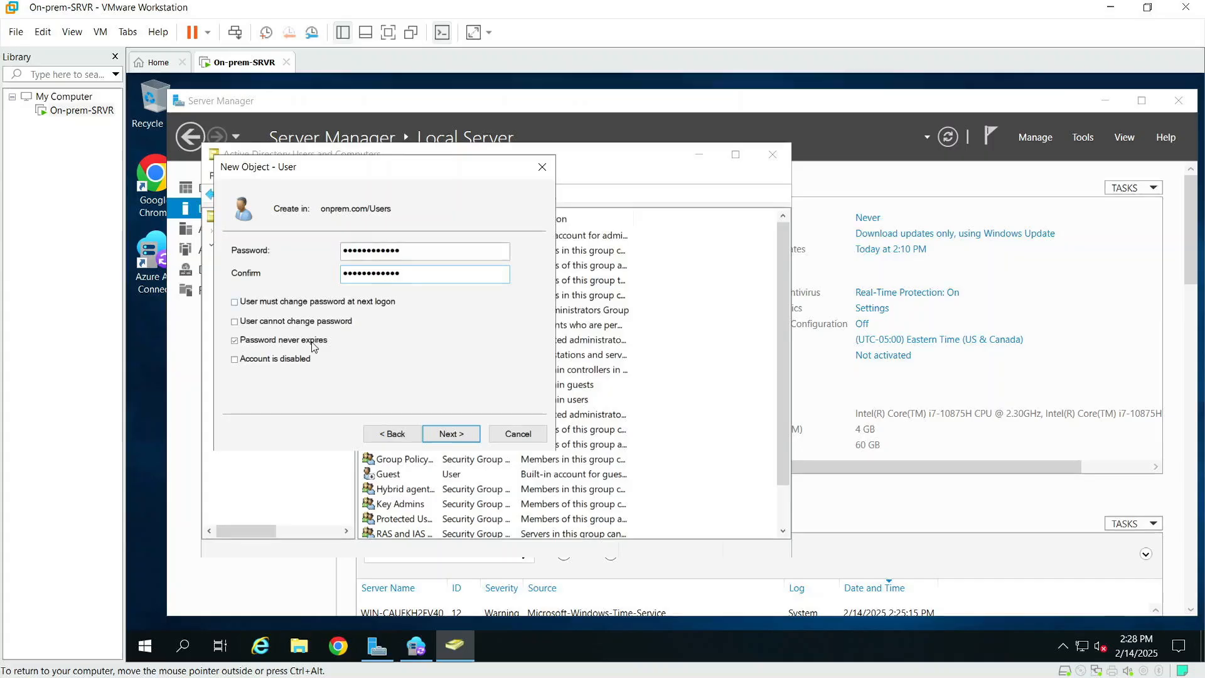
left_click(472, 437)
left_click(451, 433)
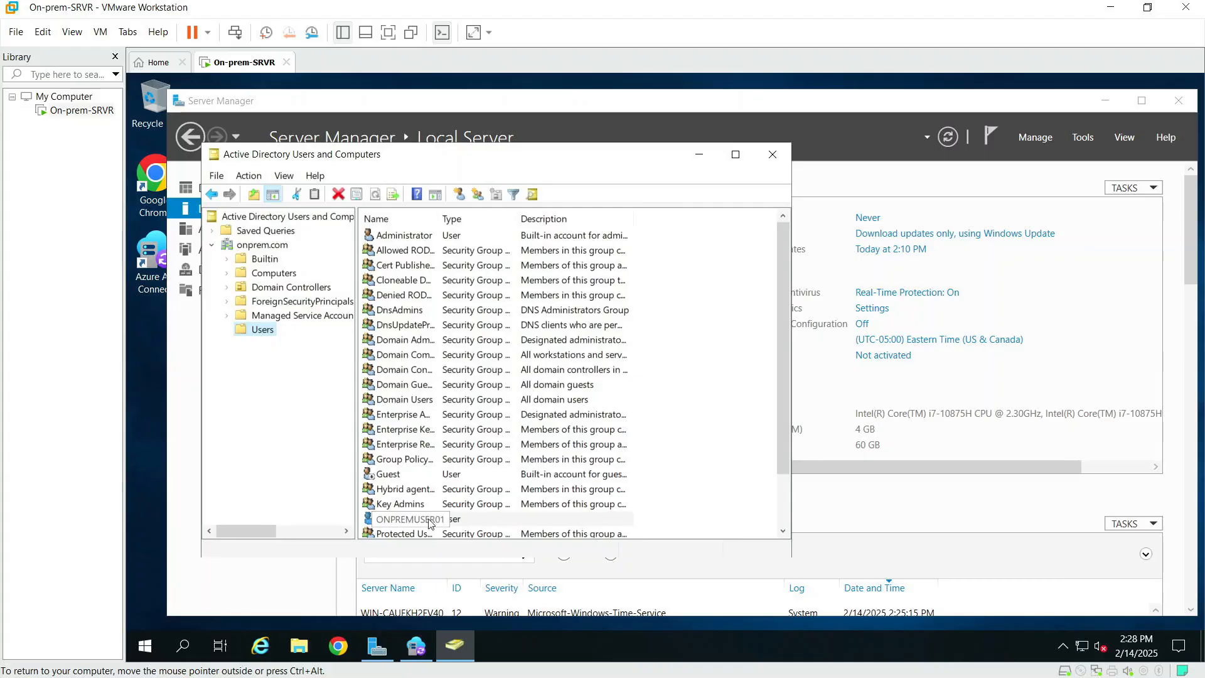
left_click(773, 154)
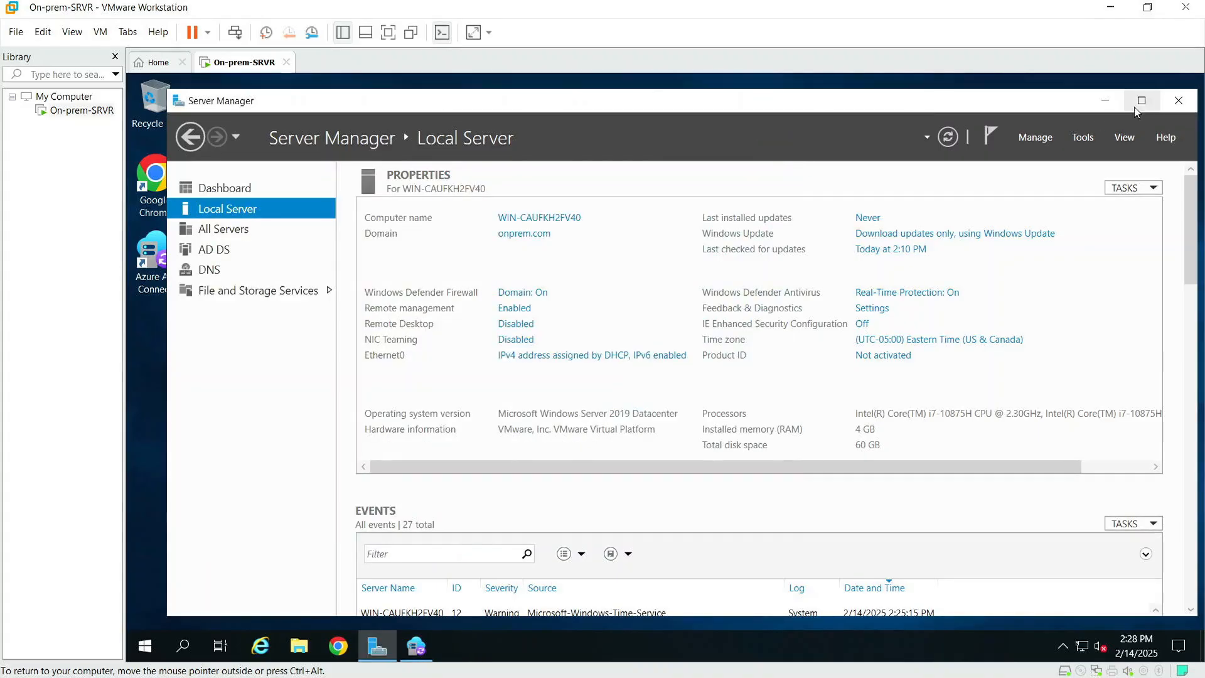
Step: Minimize Server Manager and click Install on the Entra Connect Sync Ready to configure page
left_click(1106, 100)
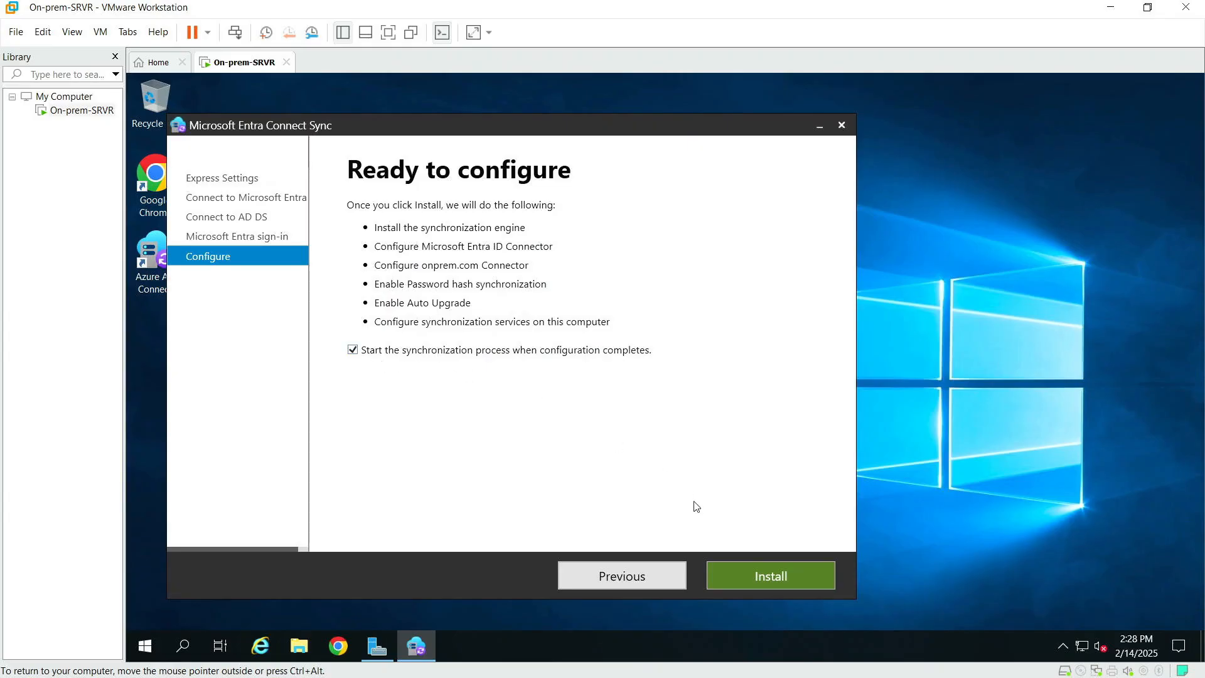
left_click(747, 577)
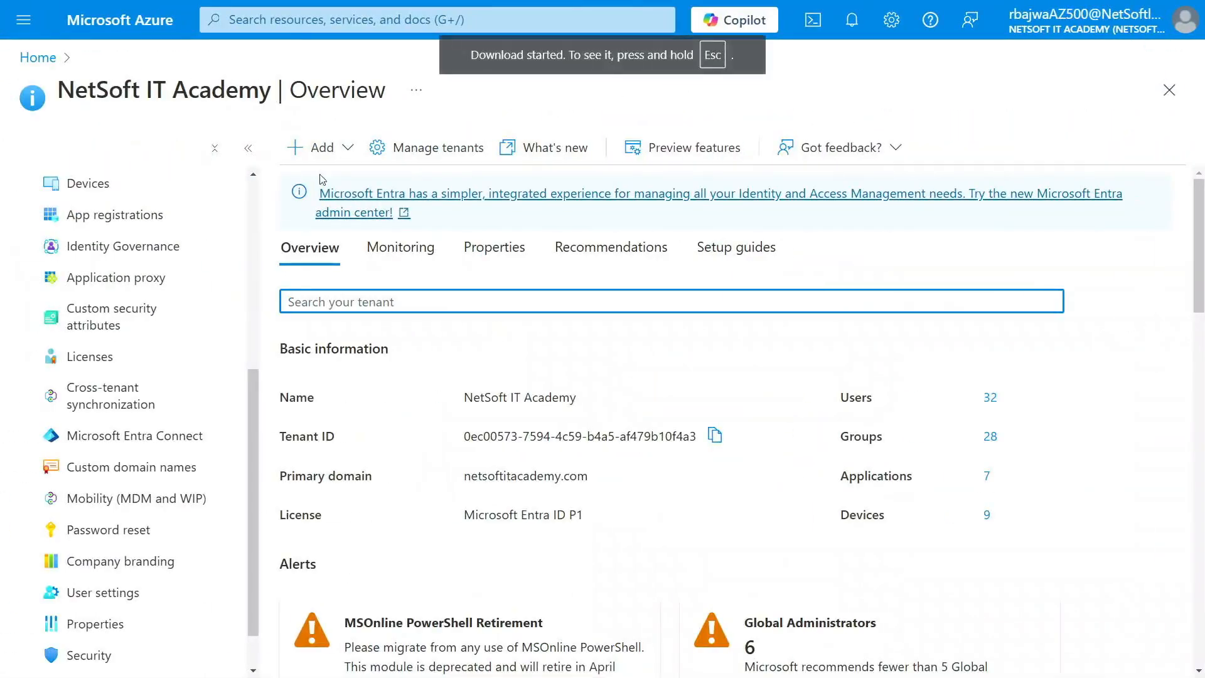
Step: Refresh the Entra ID users list, search 'onprem', widen Display name, and open ONPREMUSER01
scroll(94, 433, "up", 5)
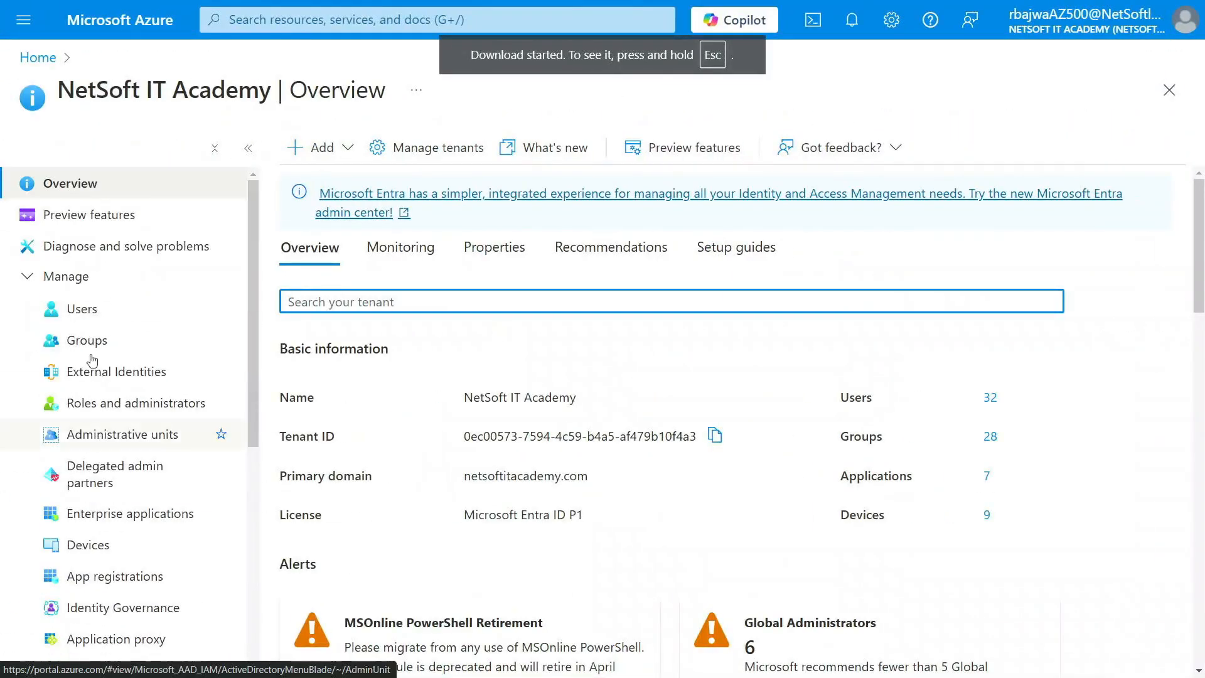
left_click(78, 310)
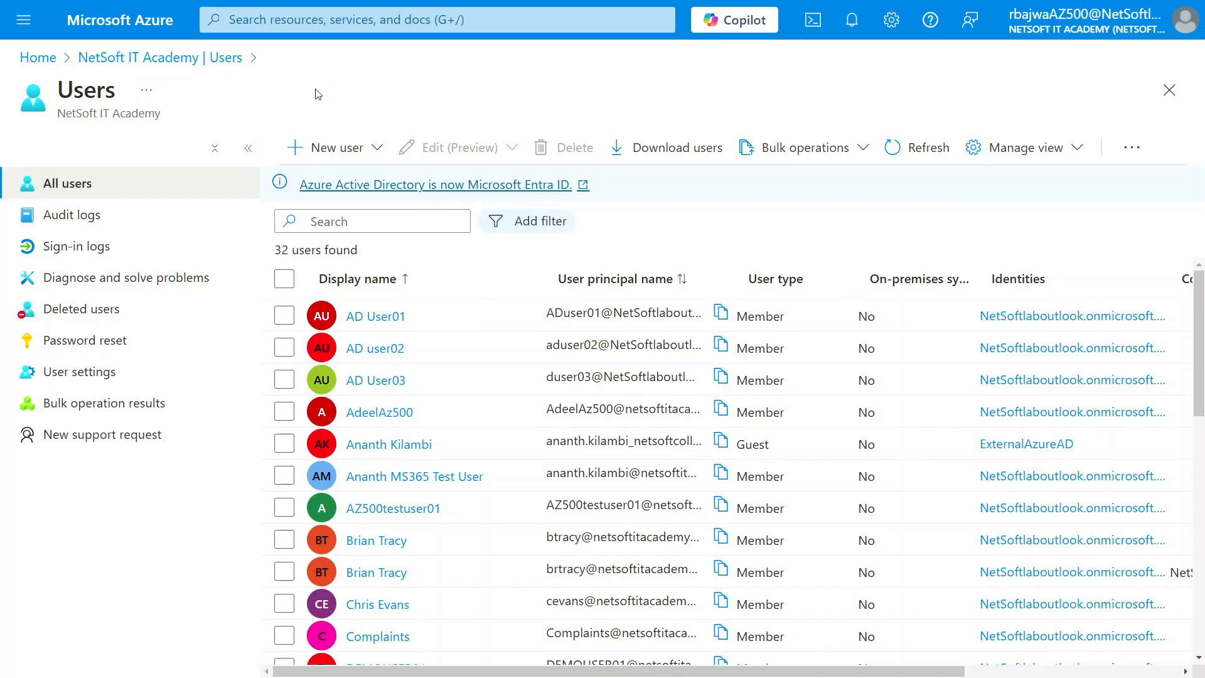
left_click(936, 149)
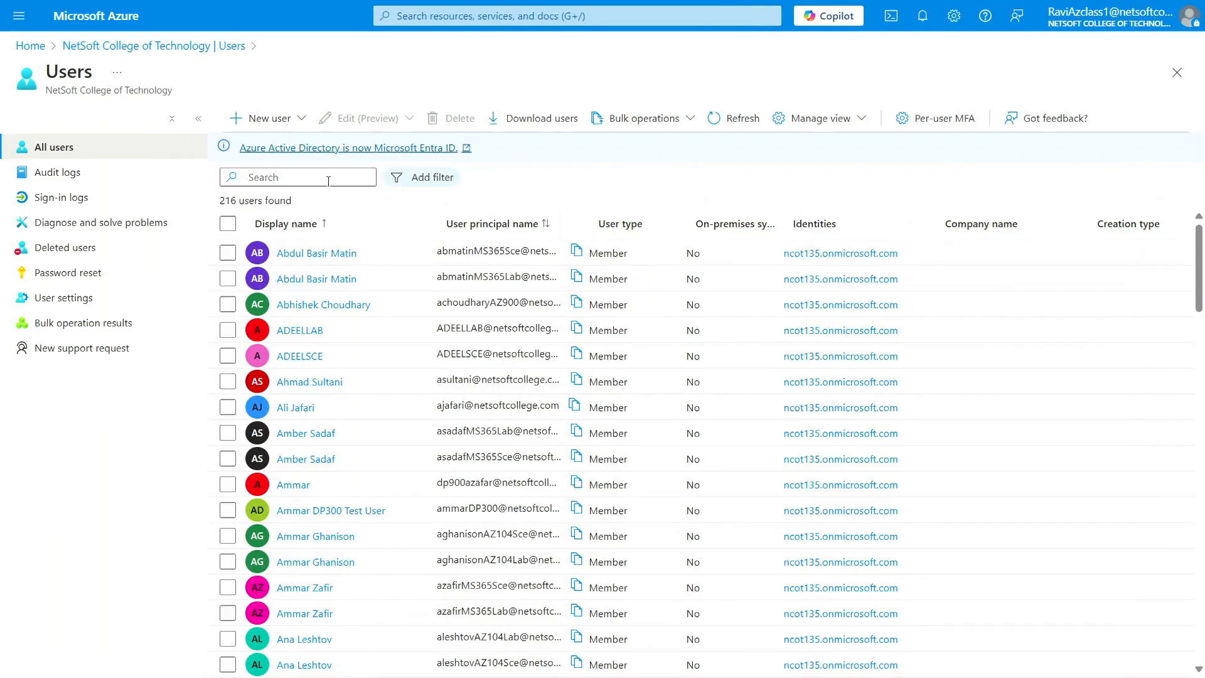
left_click(290, 181)
type("onprem")
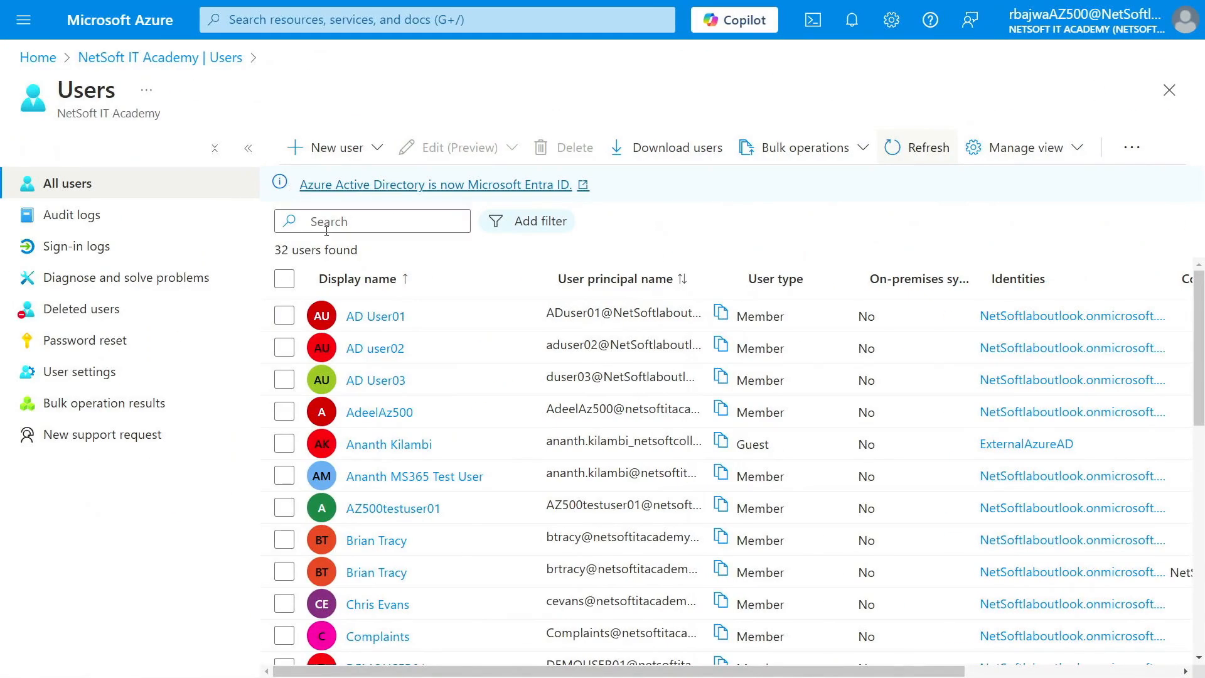
left_click(327, 227)
type("onprem")
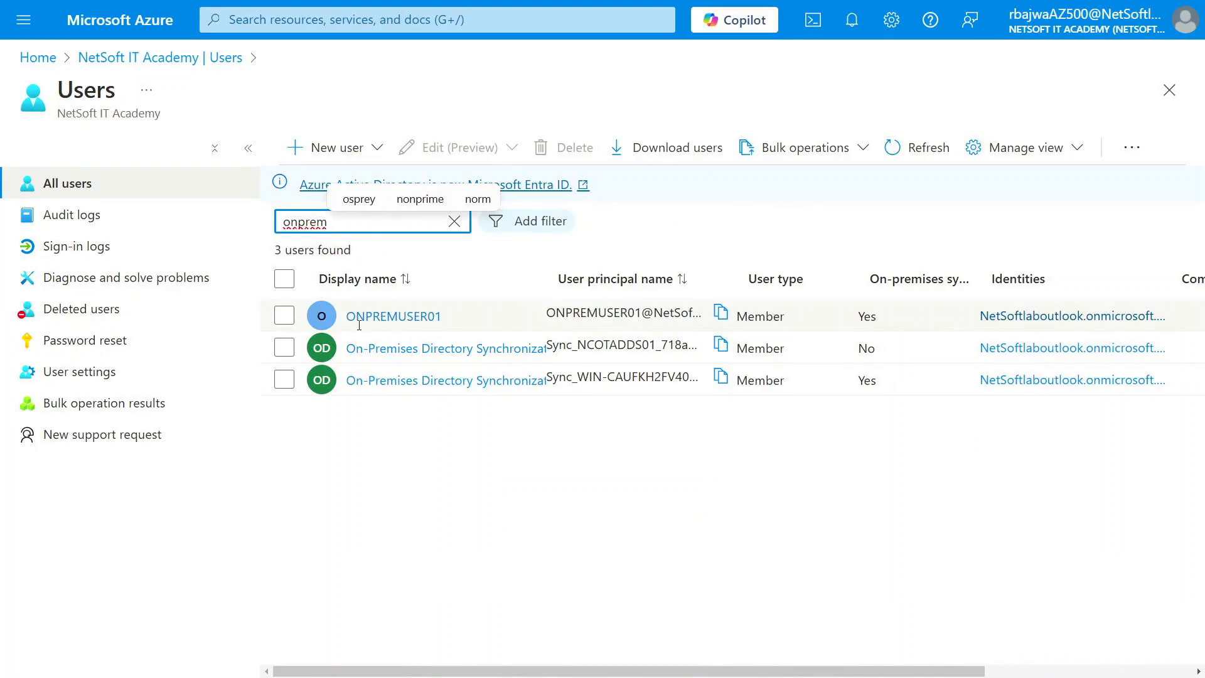
left_click_drag(553, 285, 633, 286)
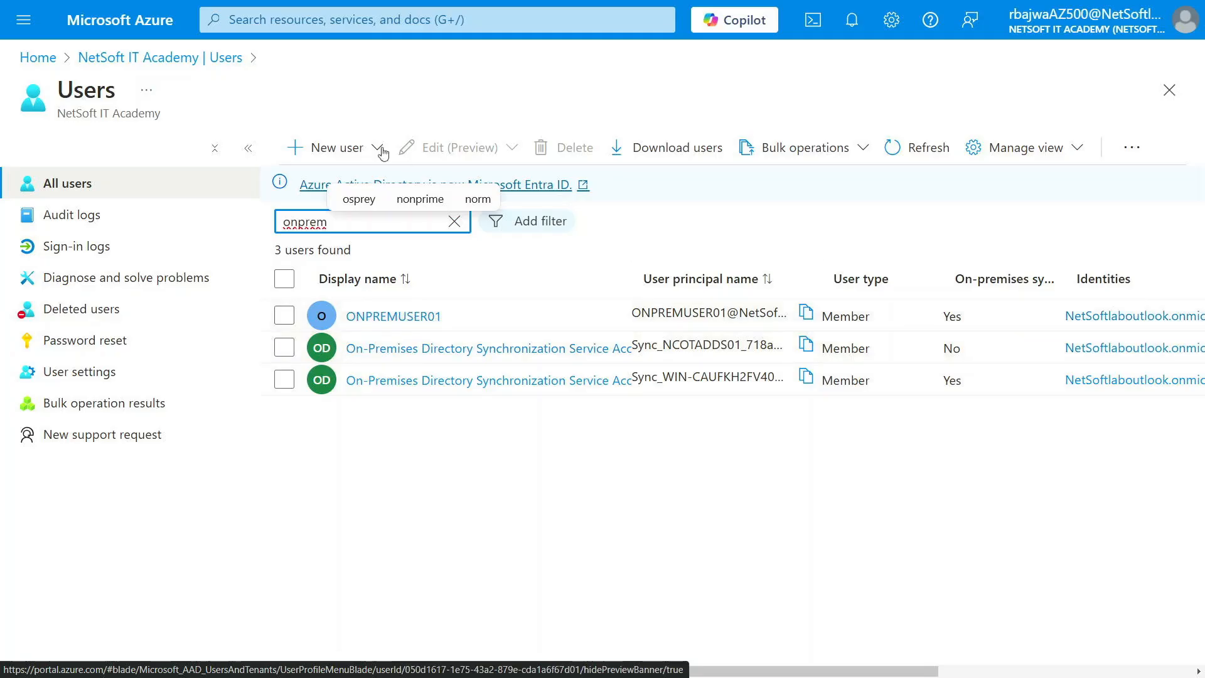
left_click(397, 319)
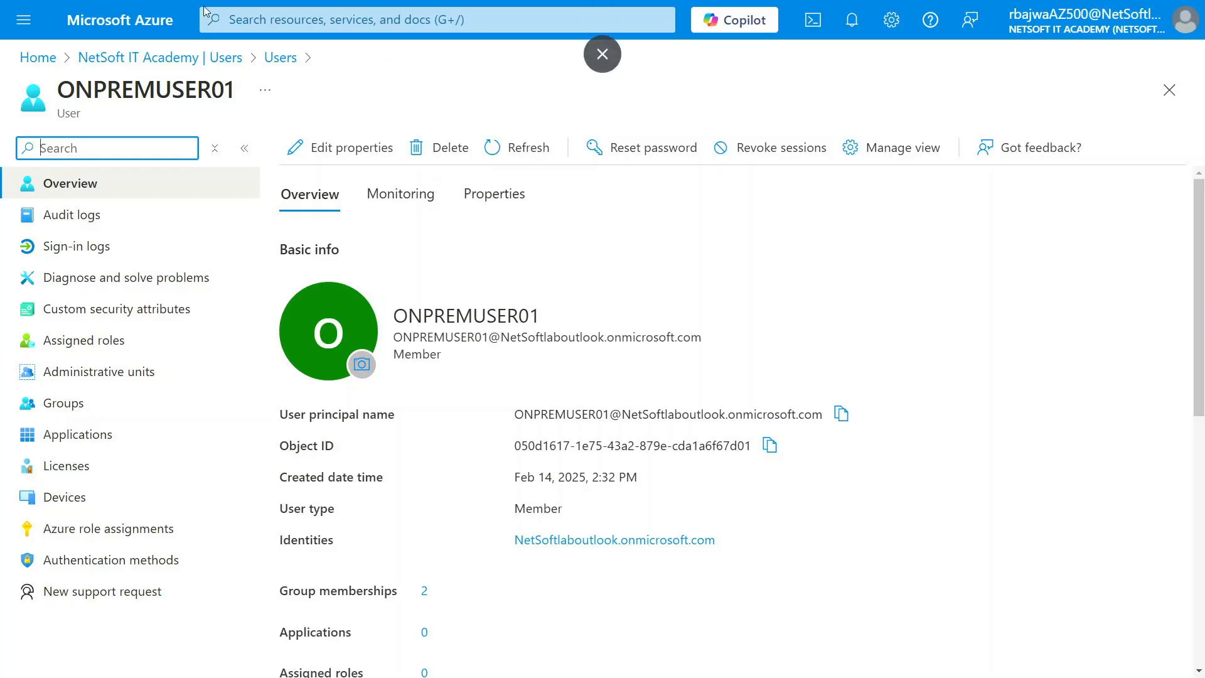
Step: Open Entra ID's Connect Sync page and refresh it to show sync Enabled, last sync under 1 hour ago
left_click(149, 21)
left_click(229, 129)
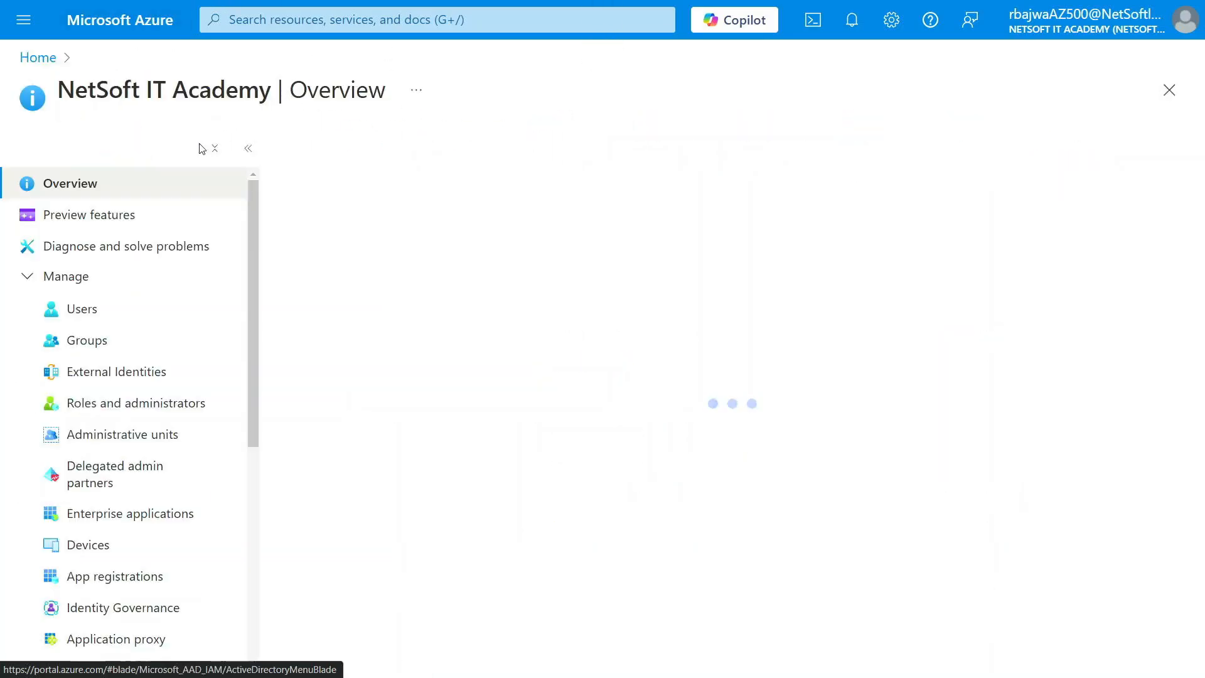
scroll(138, 483, "down", 2)
scroll(138, 483, "down", 1)
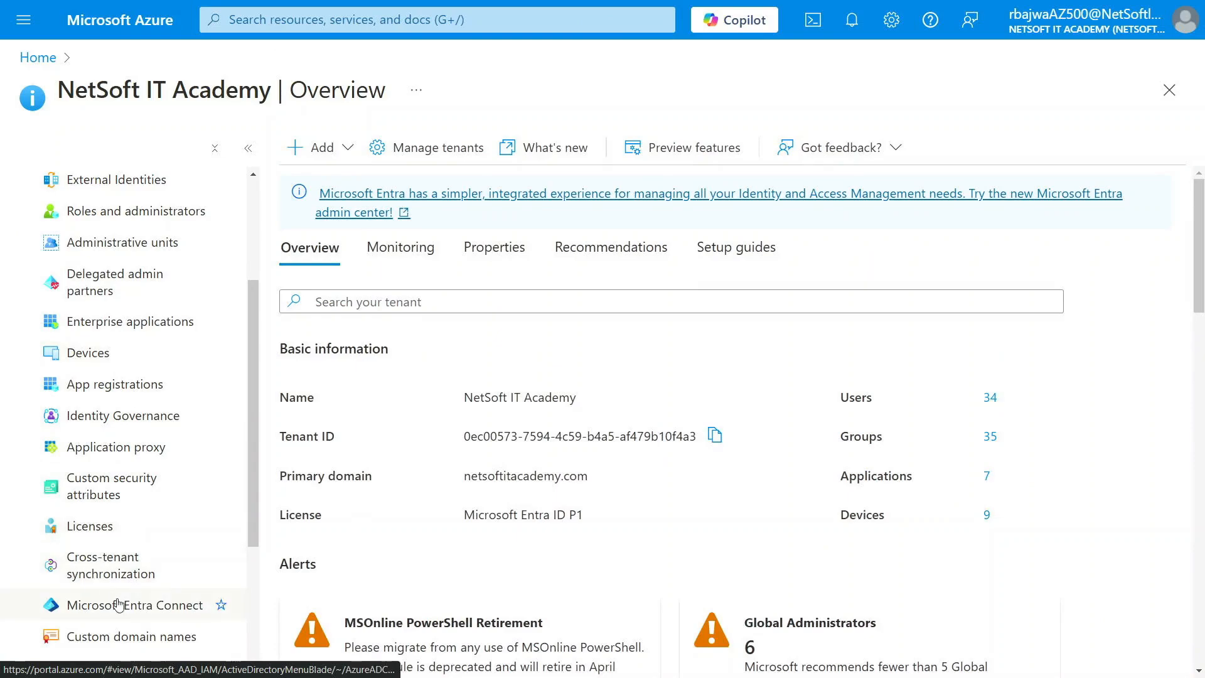
left_click(144, 613)
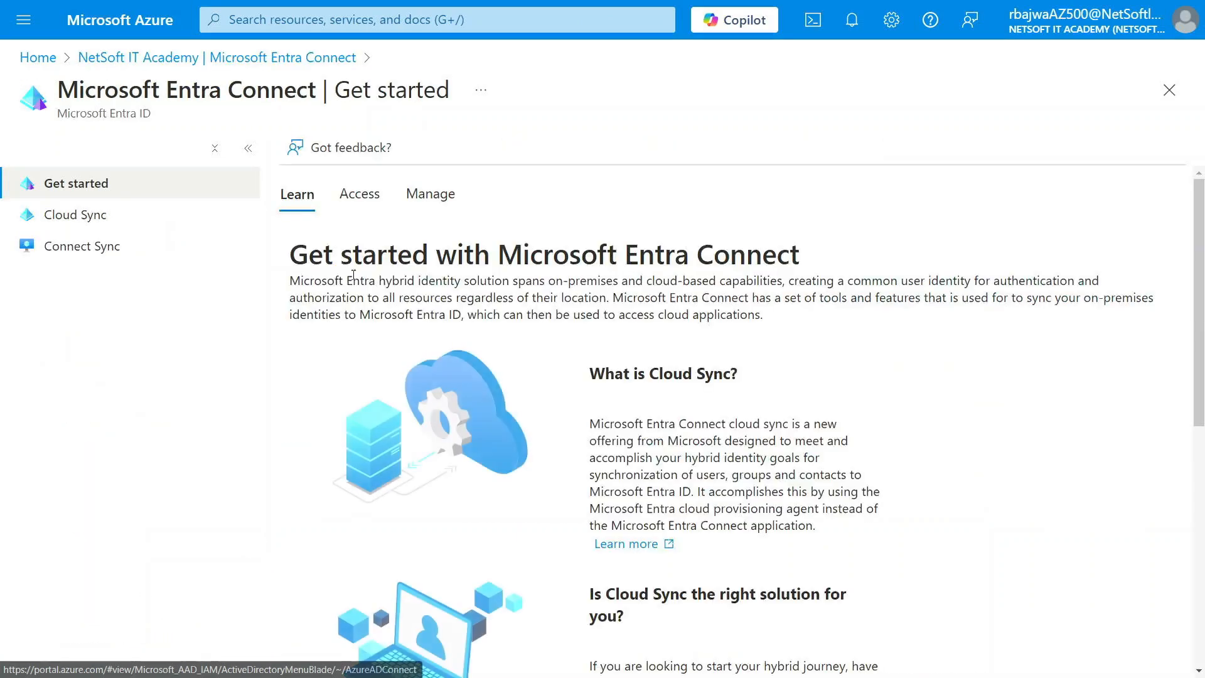
left_click(57, 250)
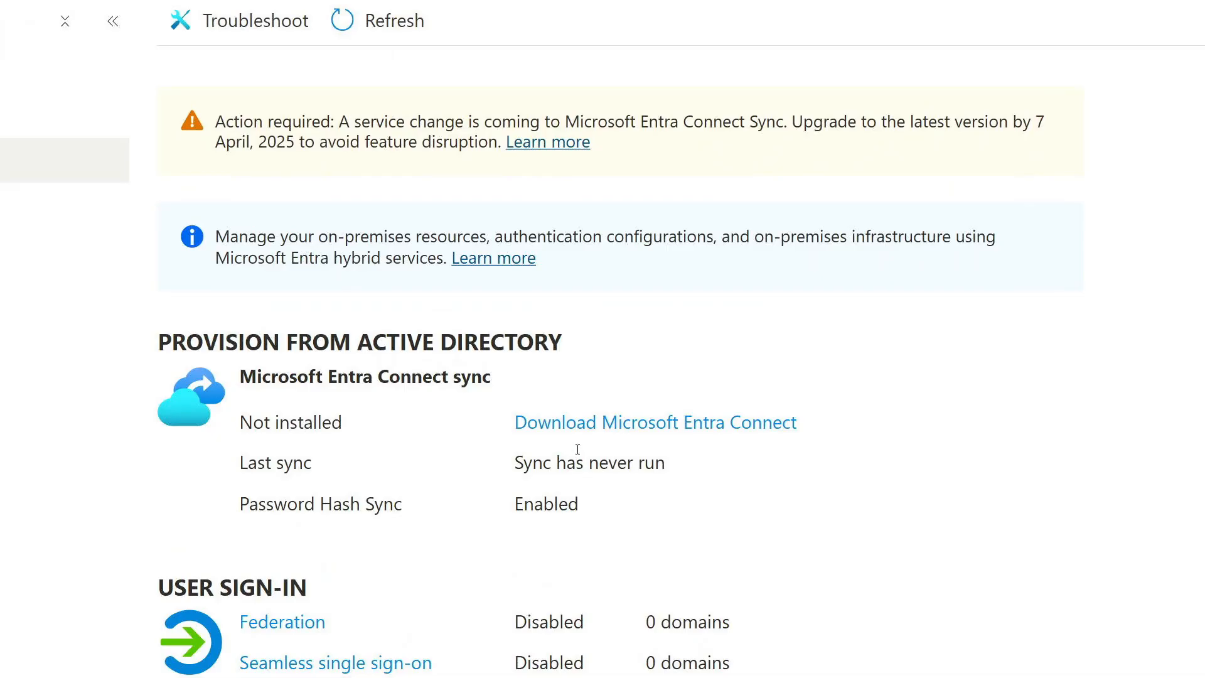
left_click(66, 211)
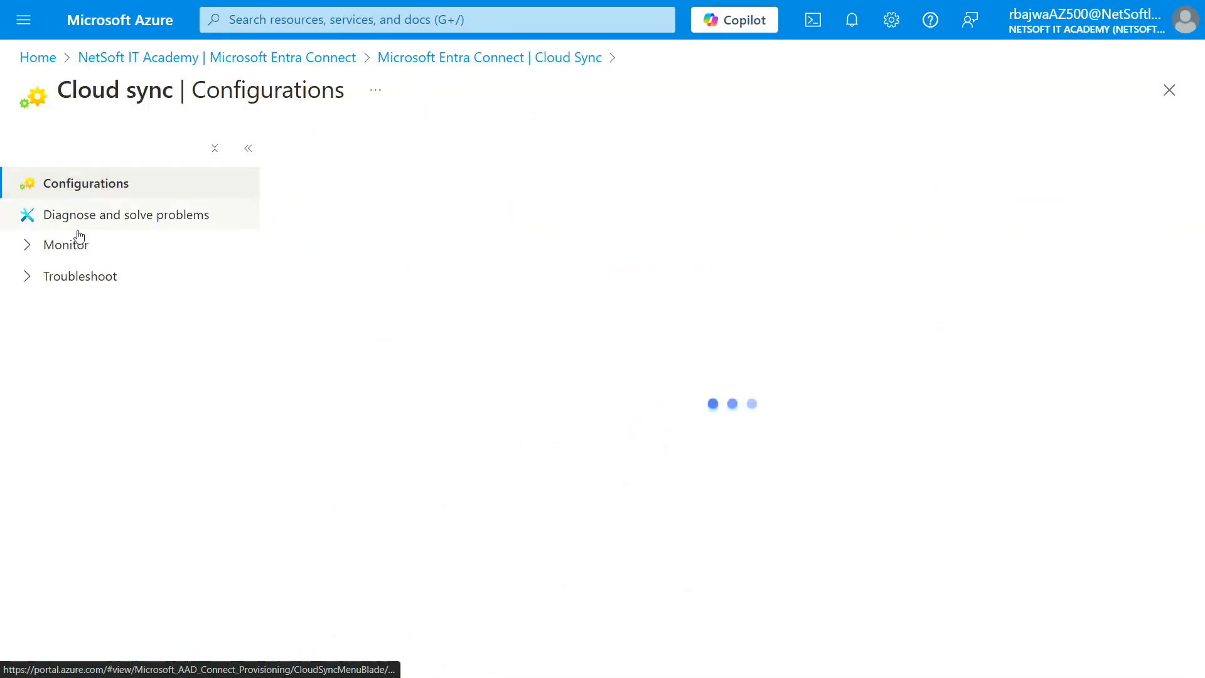
left_click(119, 57)
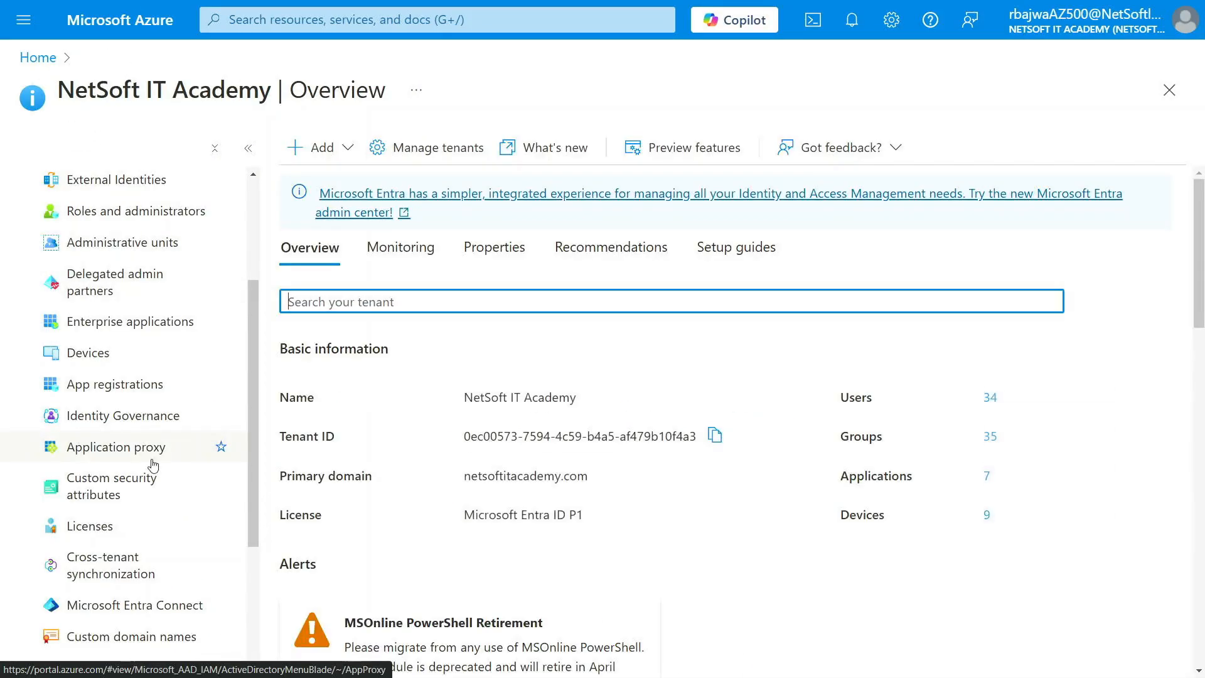
left_click(116, 606)
left_click(148, 254)
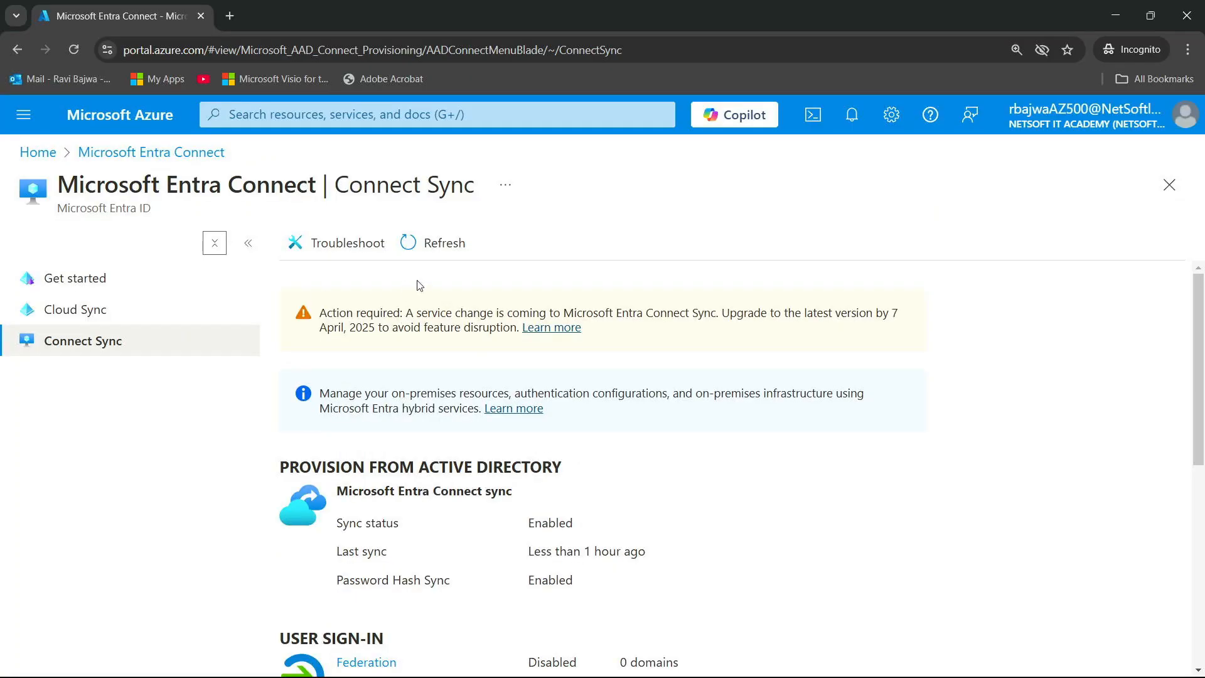
left_click(446, 238)
scroll(457, 500, "down", 1)
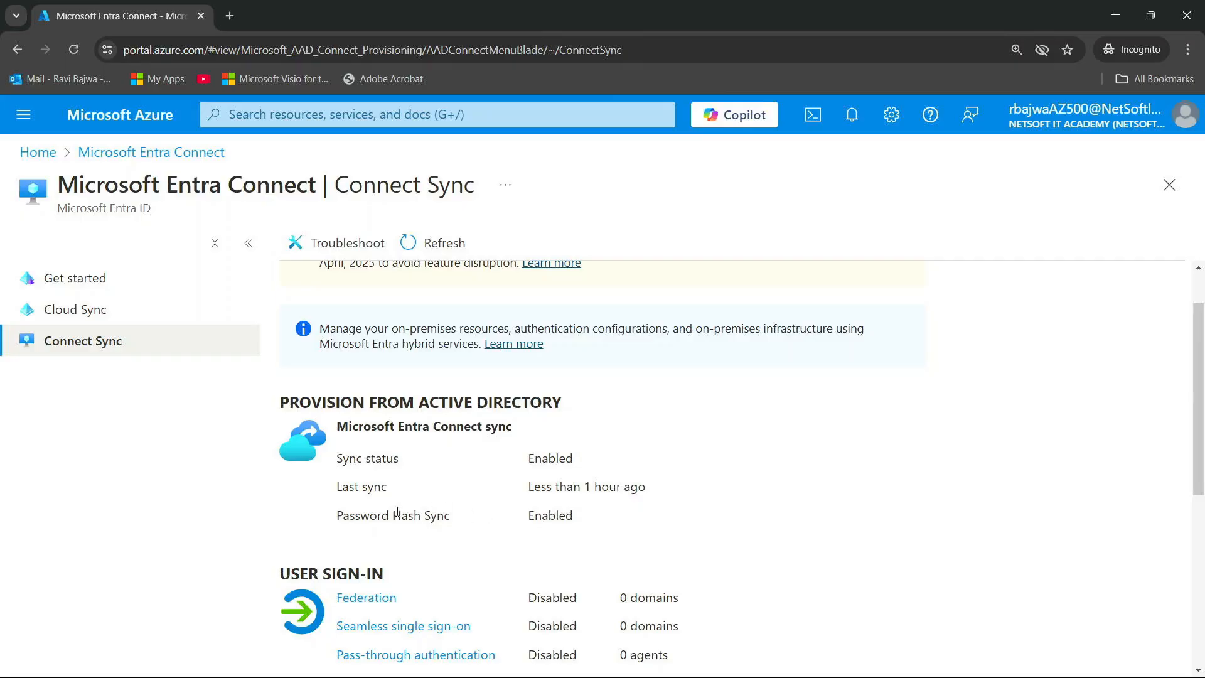
scroll(446, 445, "up", 2)
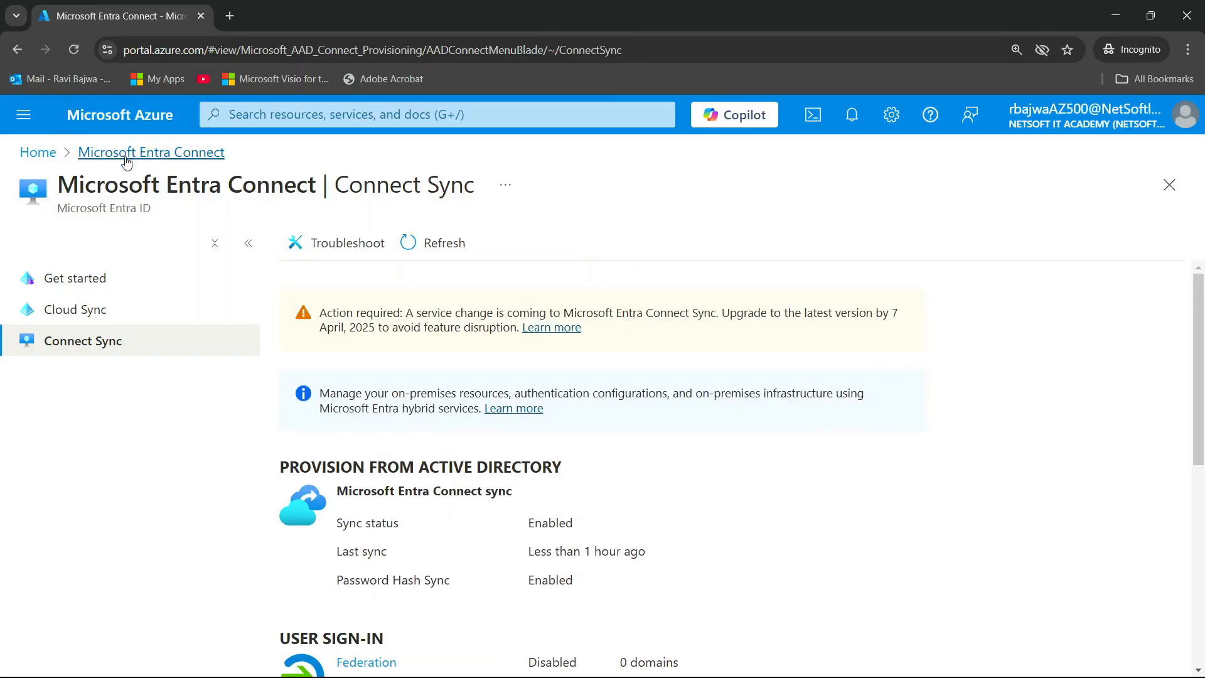
left_click(111, 123)
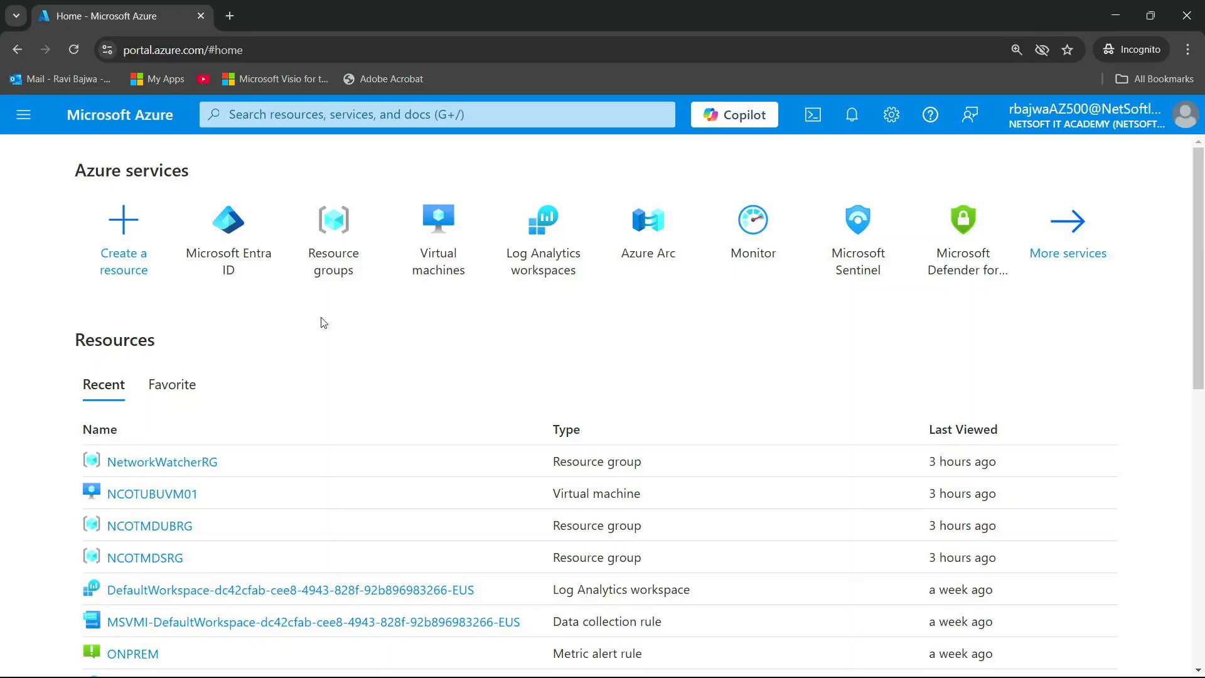
key("Tab")
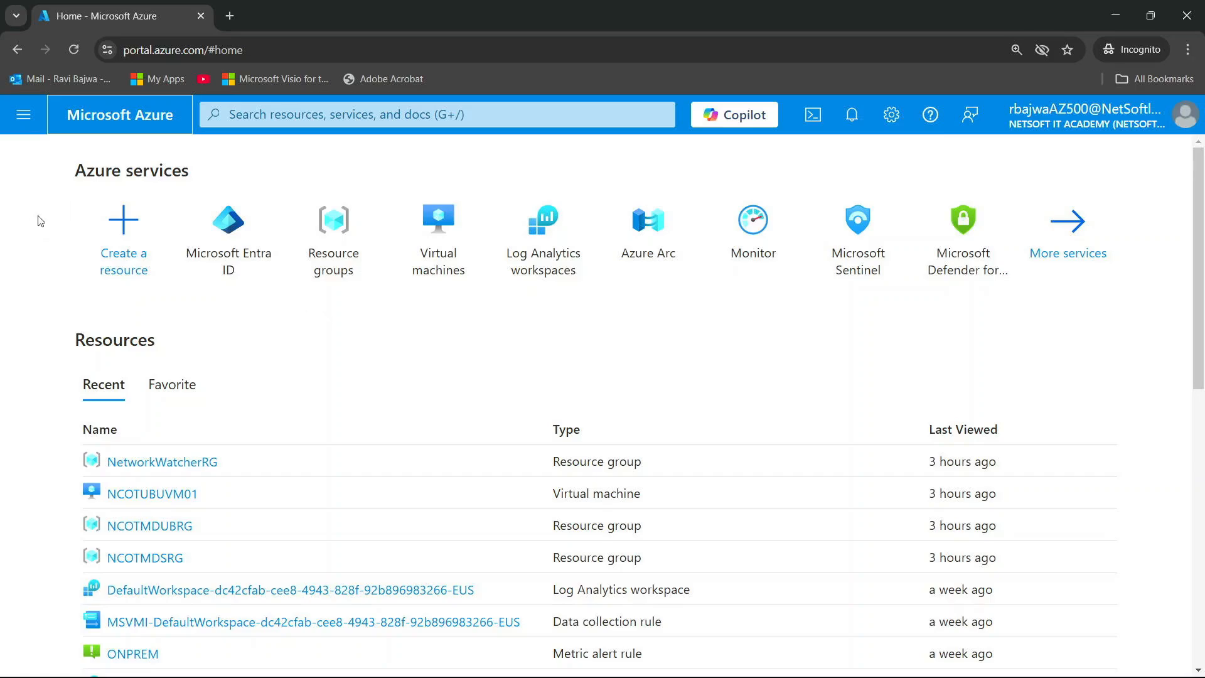
left_click(224, 236)
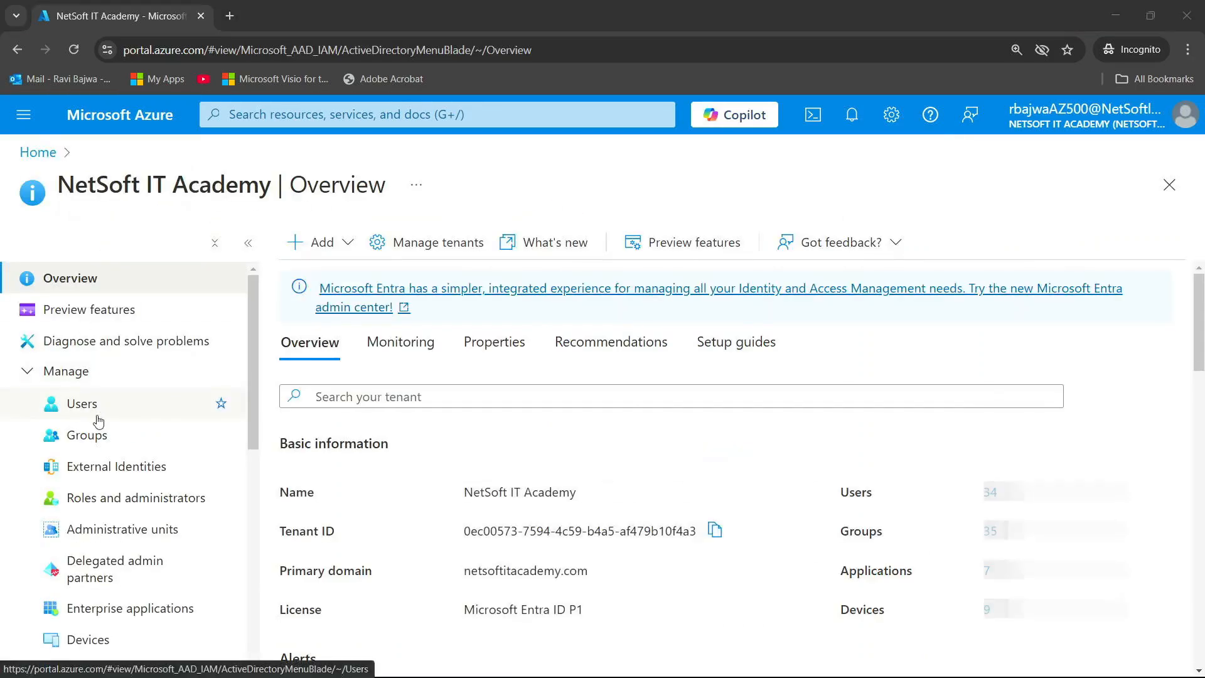
scroll(94, 422, "down", 5)
left_click(107, 556)
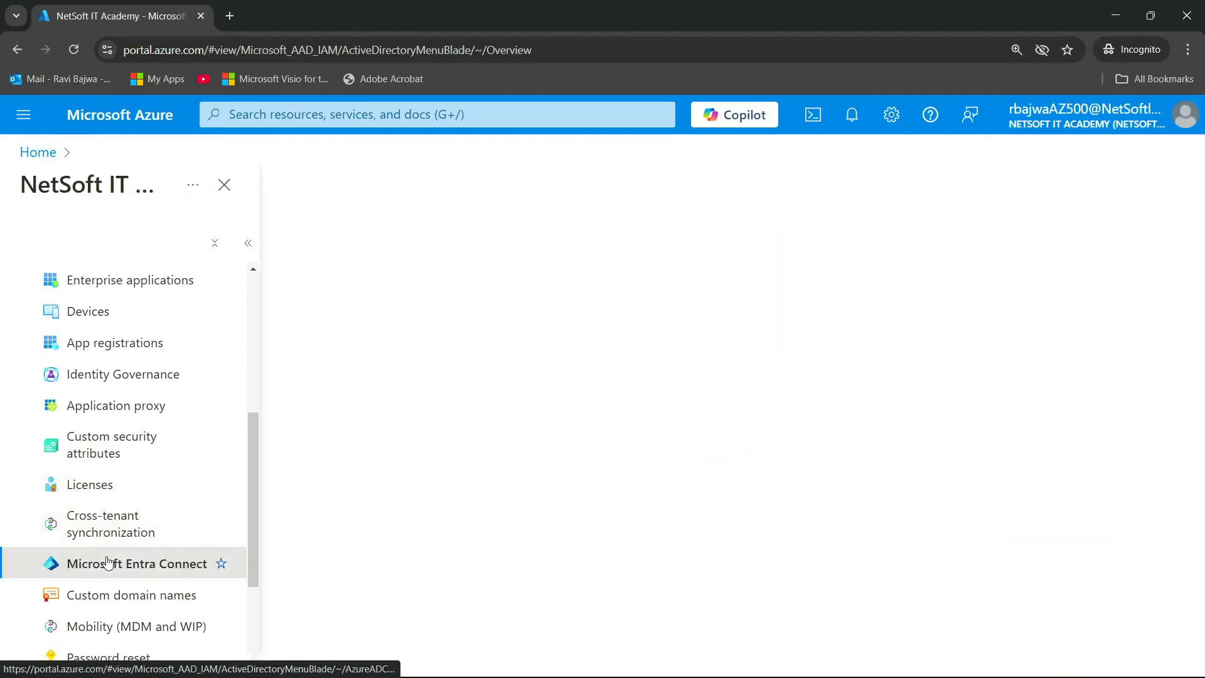
left_click(85, 347)
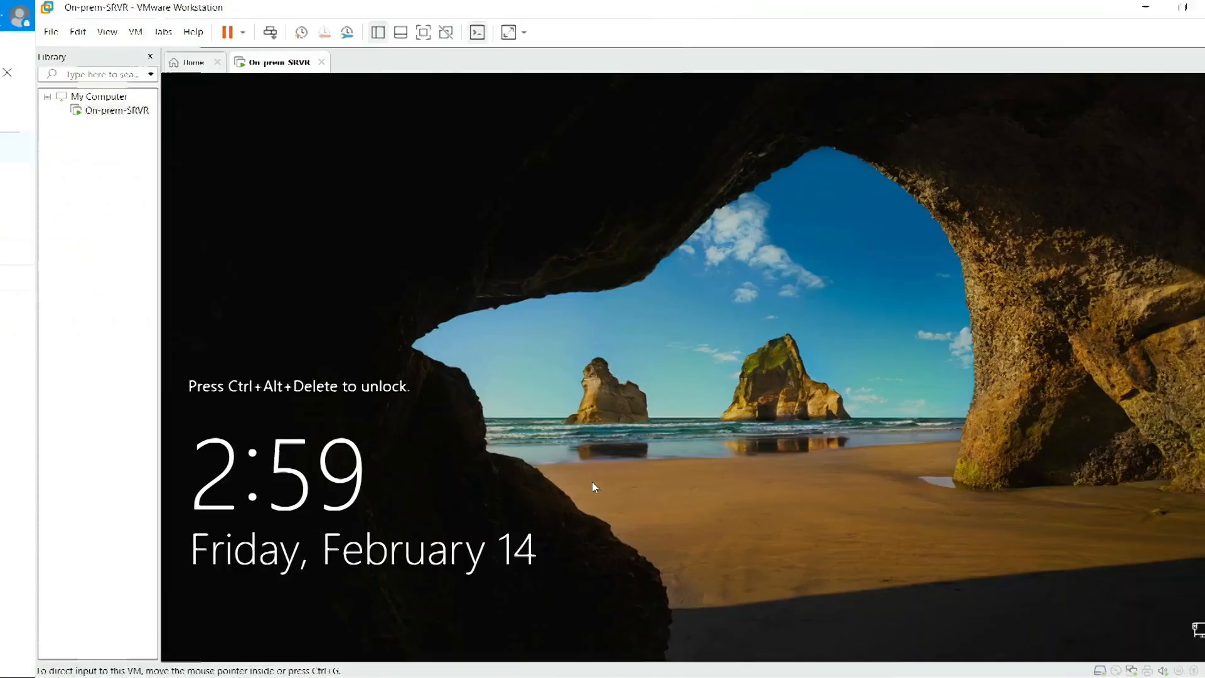
Step: Launch Windows PowerShell from a Start menu search for 'powe' and move its window up-left
key("super")
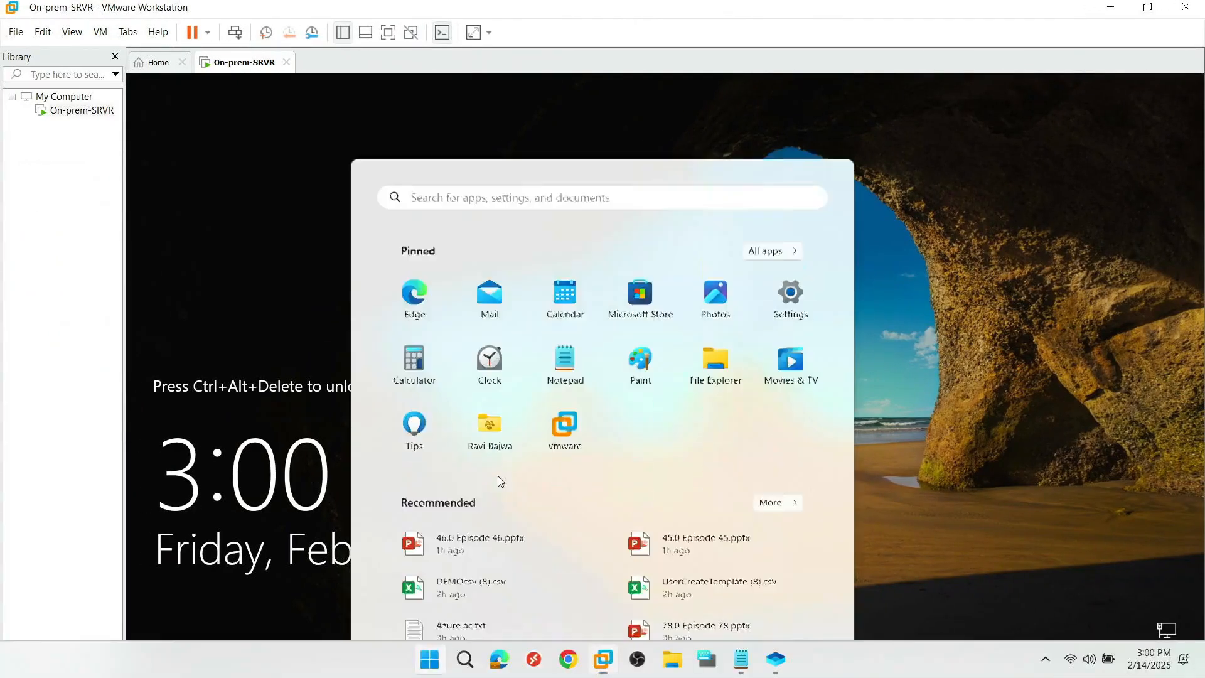
type("powe")
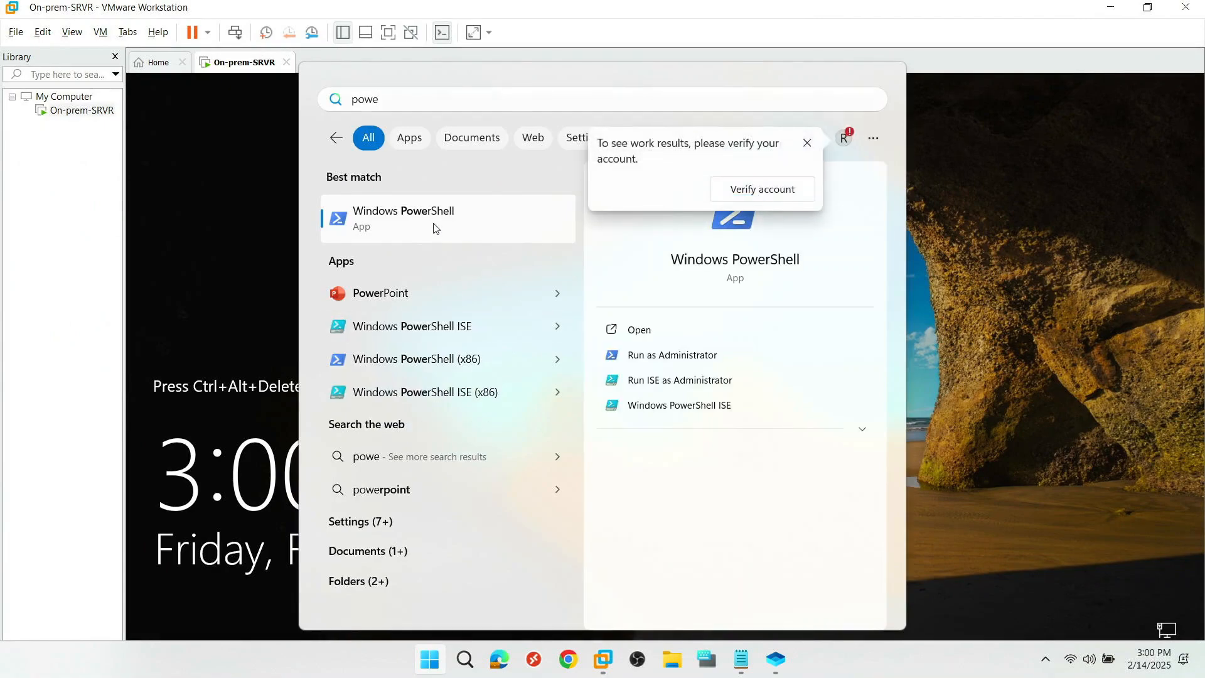
key("Return")
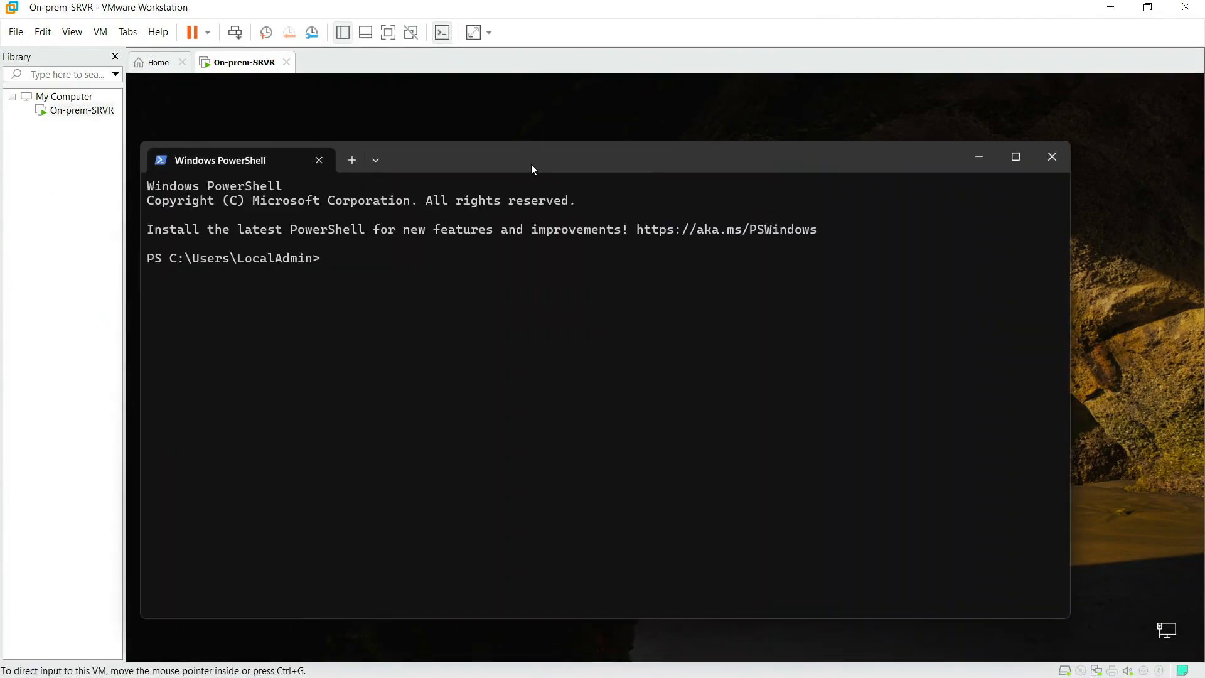
left_click_drag(538, 167, 452, 120)
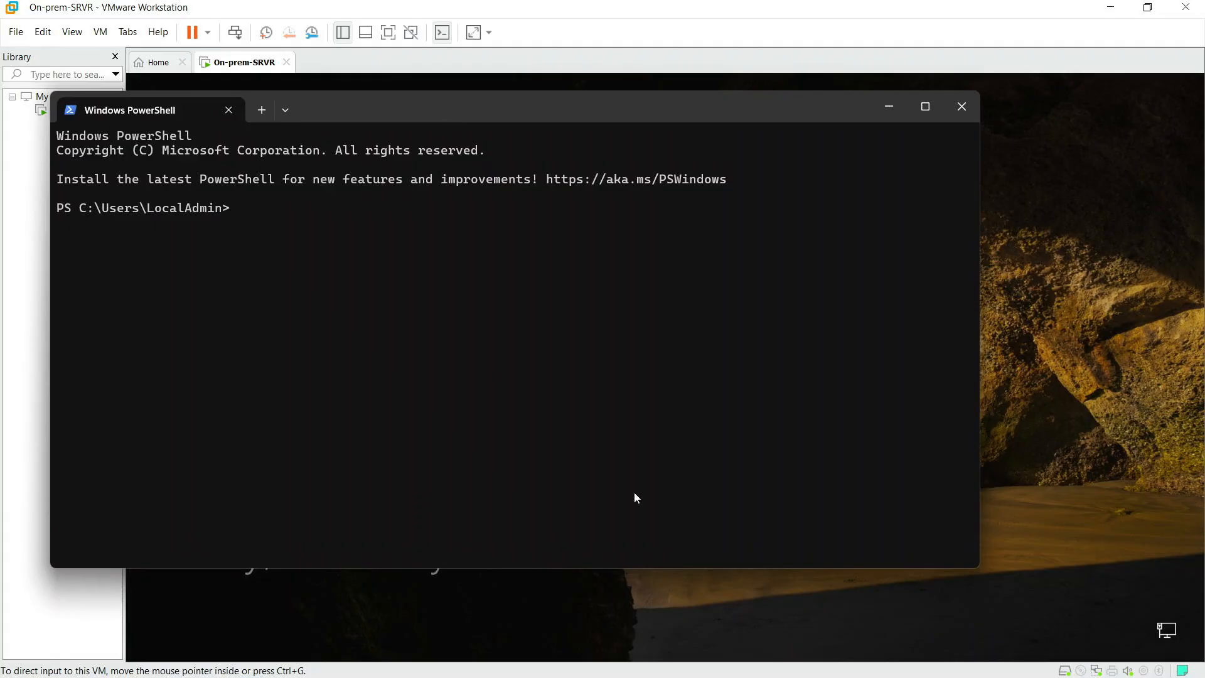
Step: Select the Connect-MsolService command in the Notepad command notes for use in PowerShell
key("super+Tab")
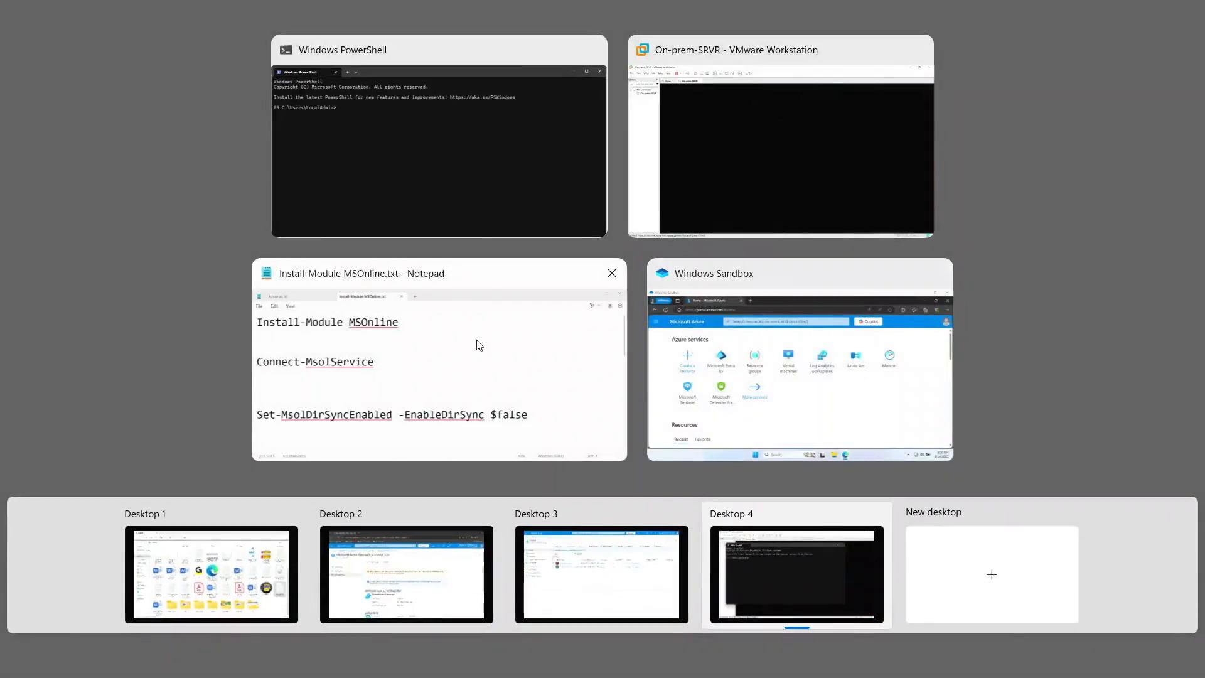
left_click(479, 346)
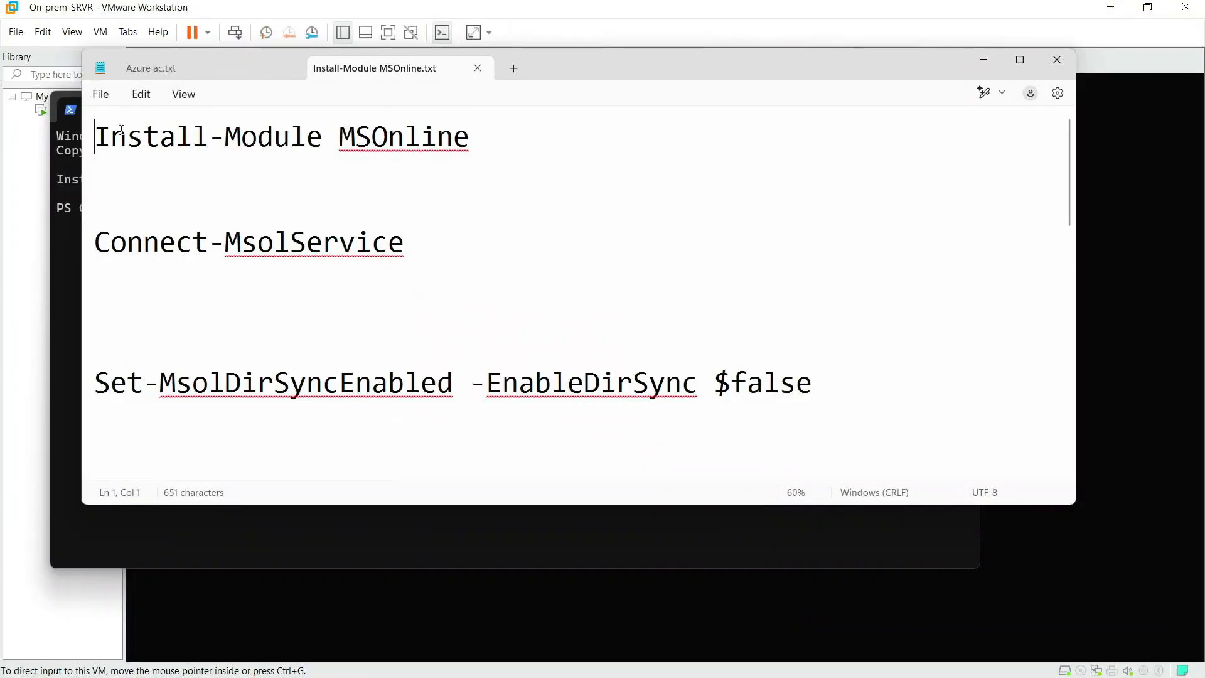
left_click_drag(96, 136, 469, 139)
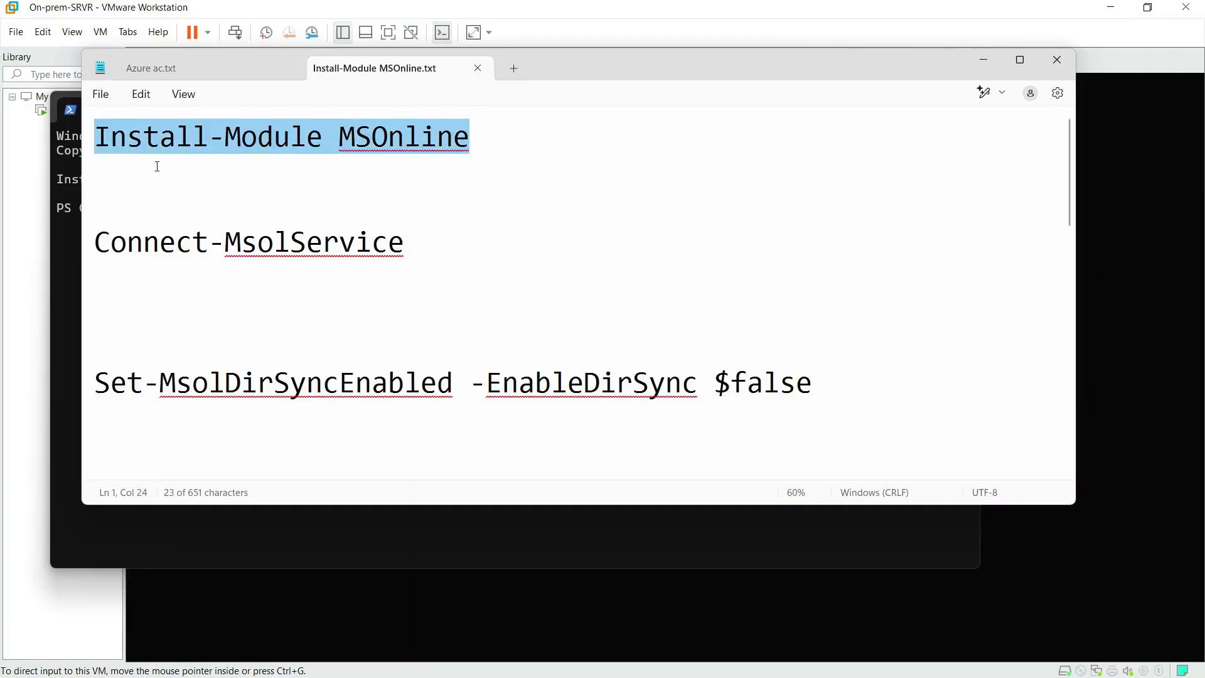
left_click_drag(97, 245, 416, 250)
key("ctrl+c")
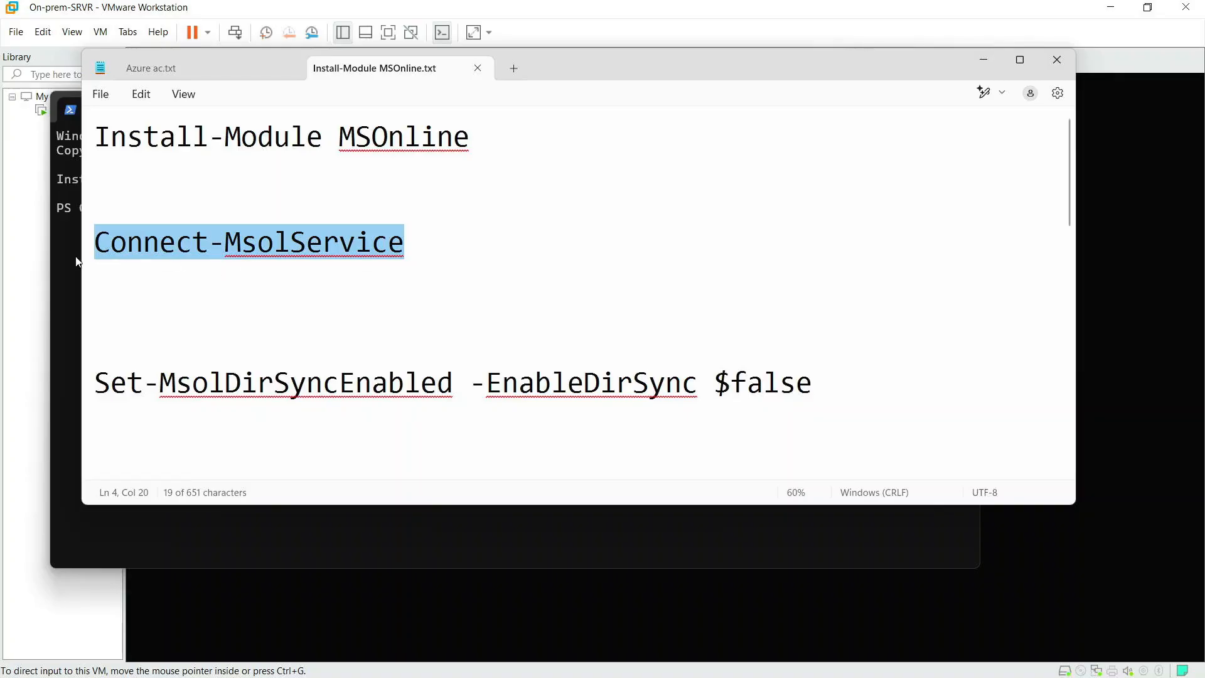
left_click(73, 280)
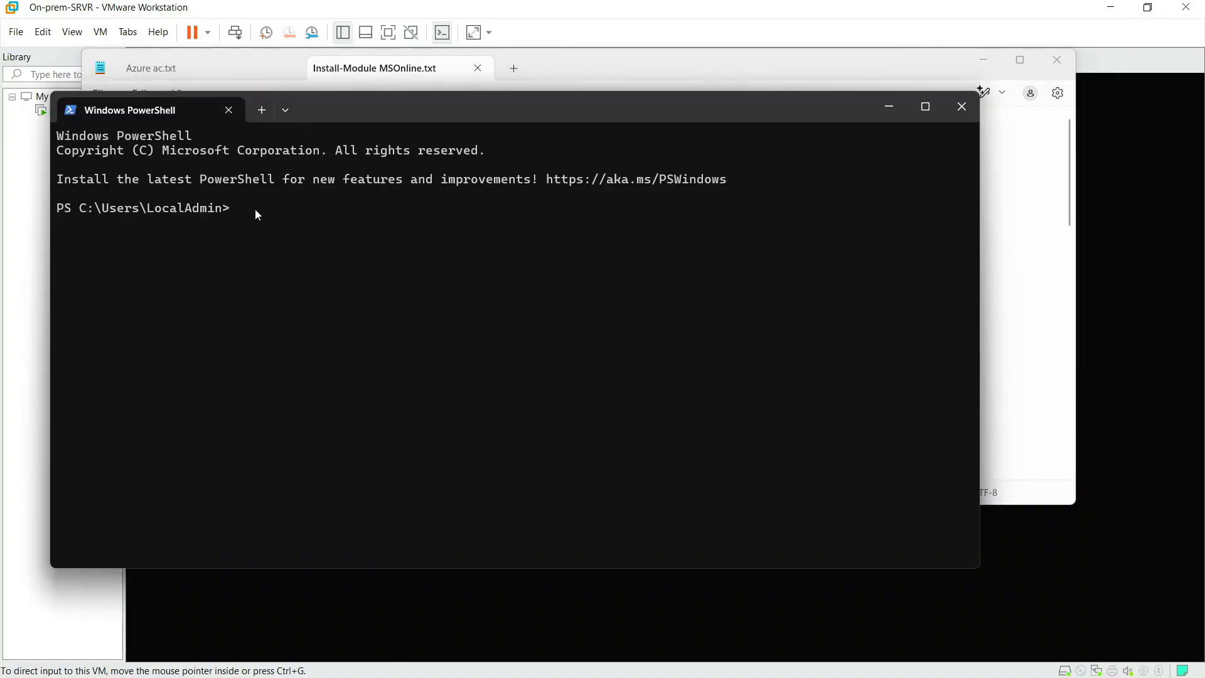
Step: Run Connect-MsolService and copy the admin account address from the Azure ac.txt notes
key("ctrl+v")
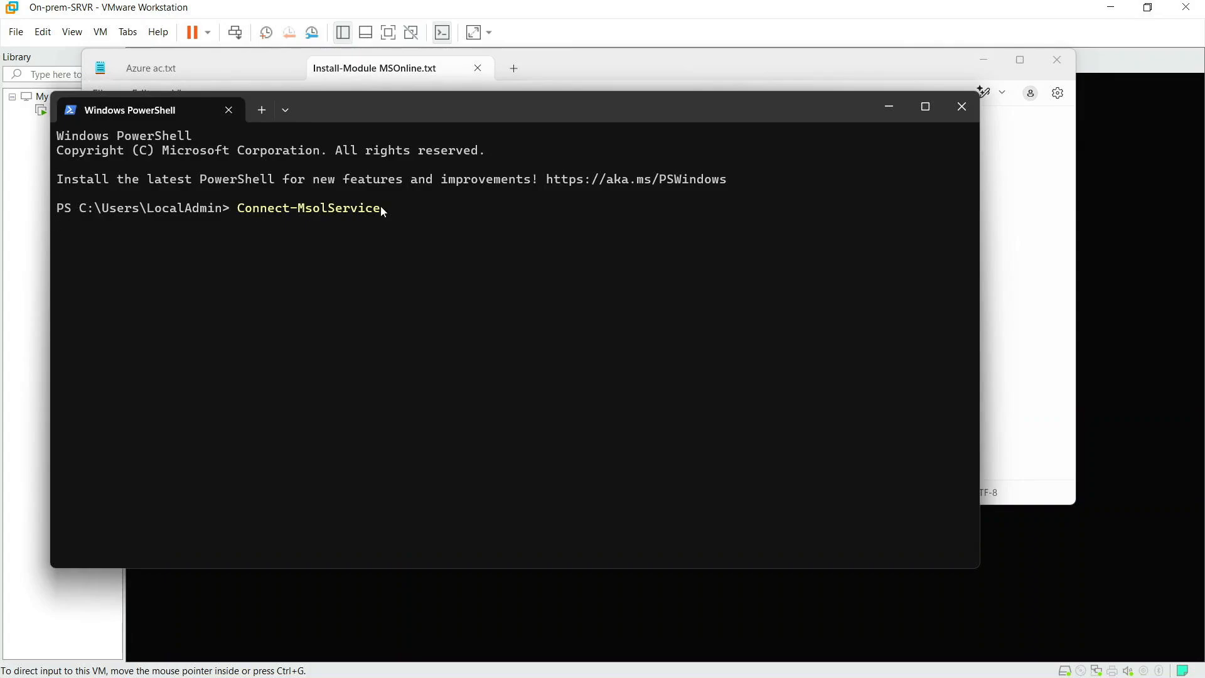
key("Return")
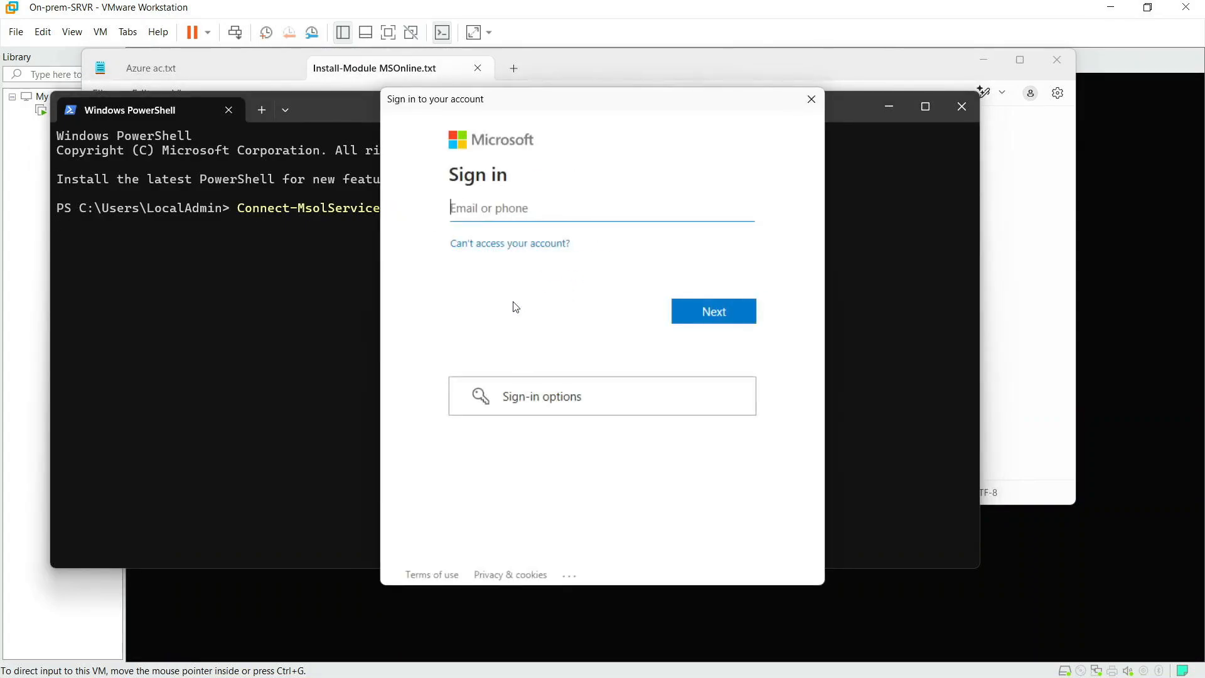
key("super+Tab")
left_click(810, 139)
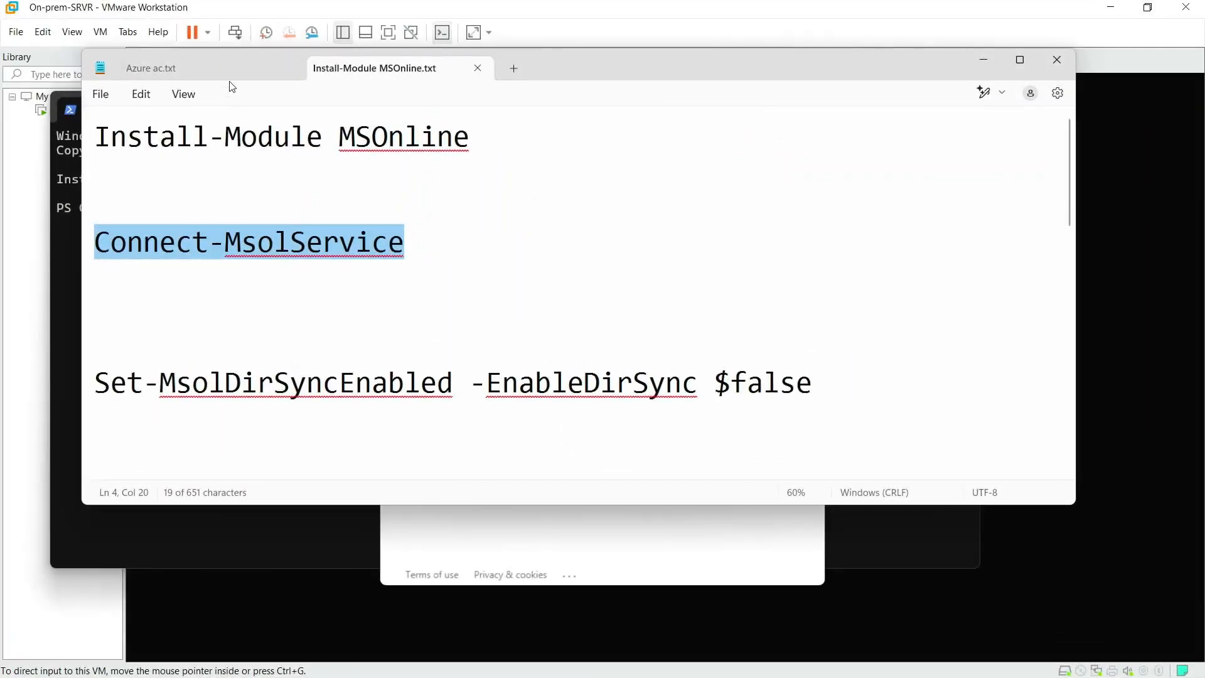
left_click(228, 72)
right_click(249, 137)
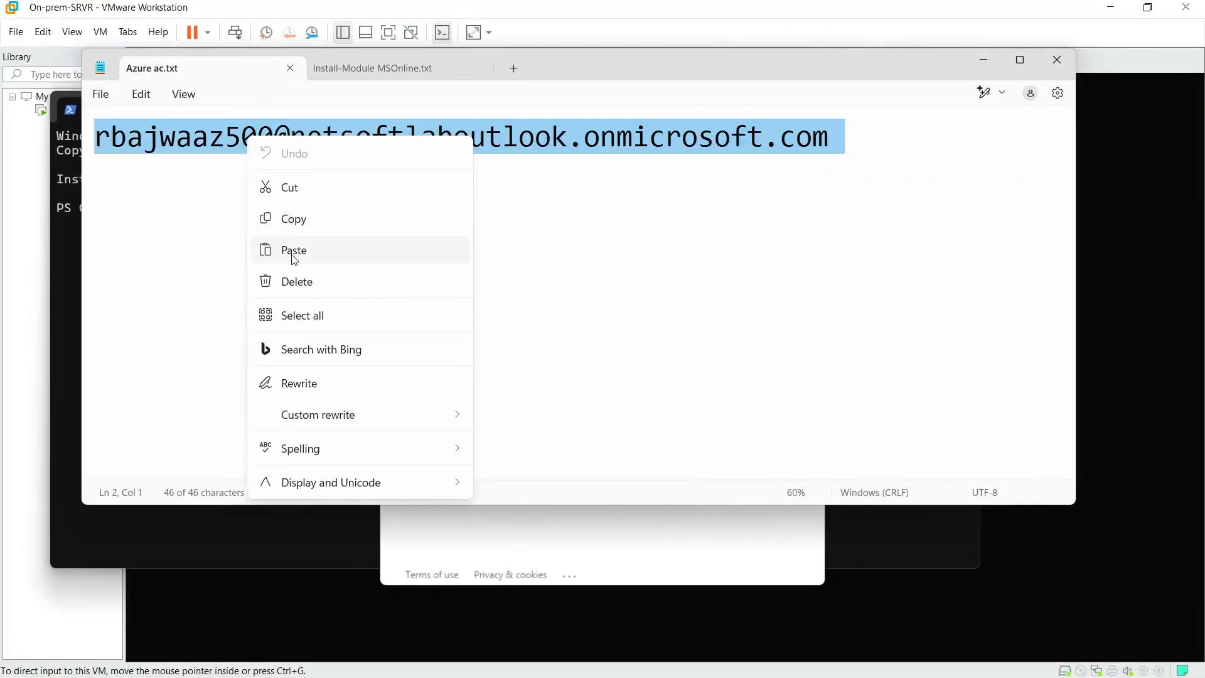
left_click(311, 221)
Step: Sign in with the tenant admin account address and password, then return to the MSOnline notes
key("super+Tab")
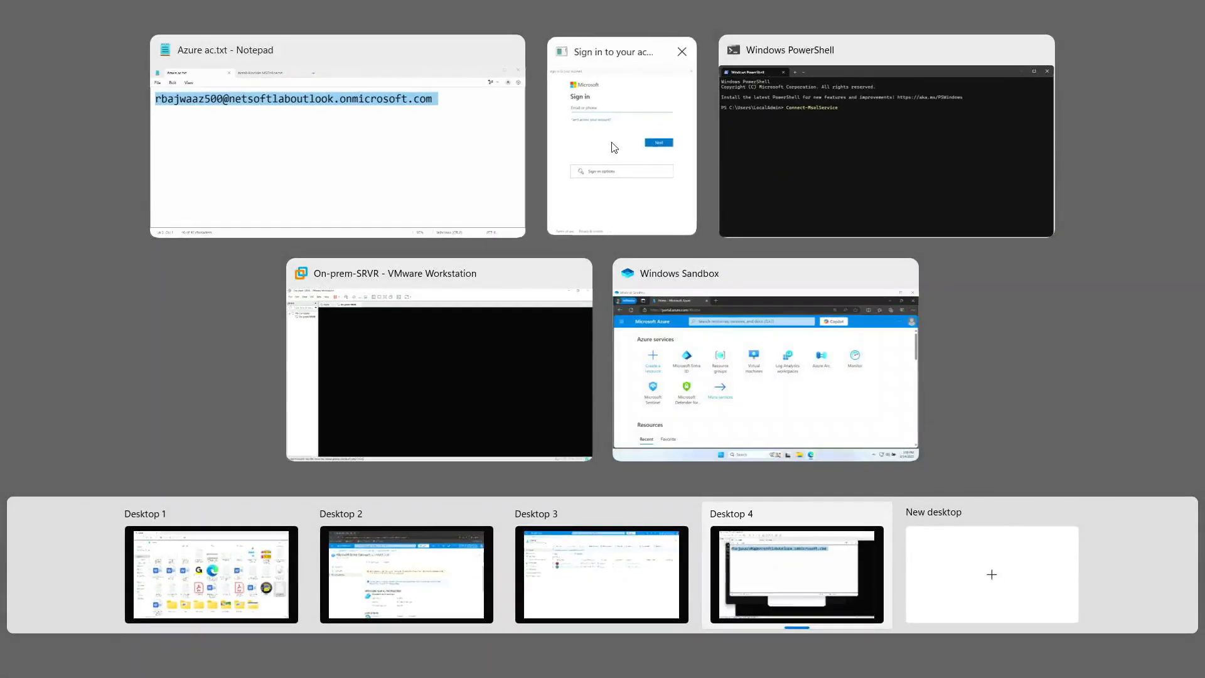
left_click(614, 148)
left_click(486, 205)
key("ctrl+v")
left_click(707, 312)
type("*********")
key("Return")
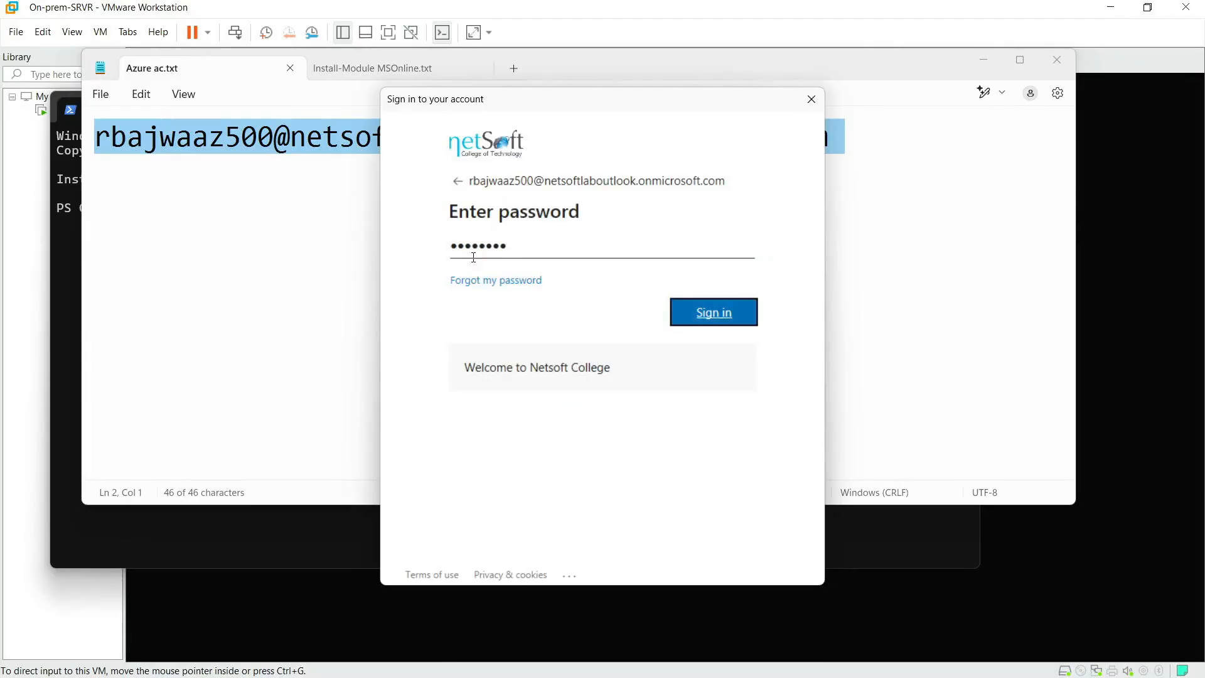
left_click(427, 67)
scroll(152, 360, "down", 5)
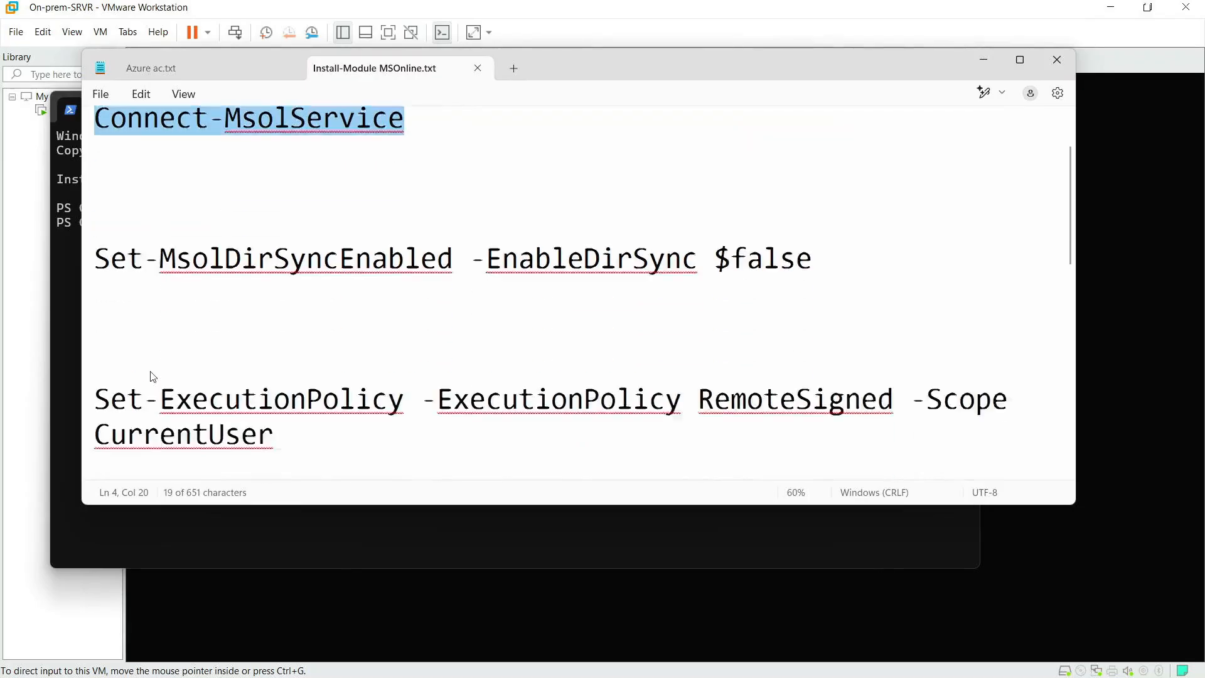
scroll(135, 207, "up", 5)
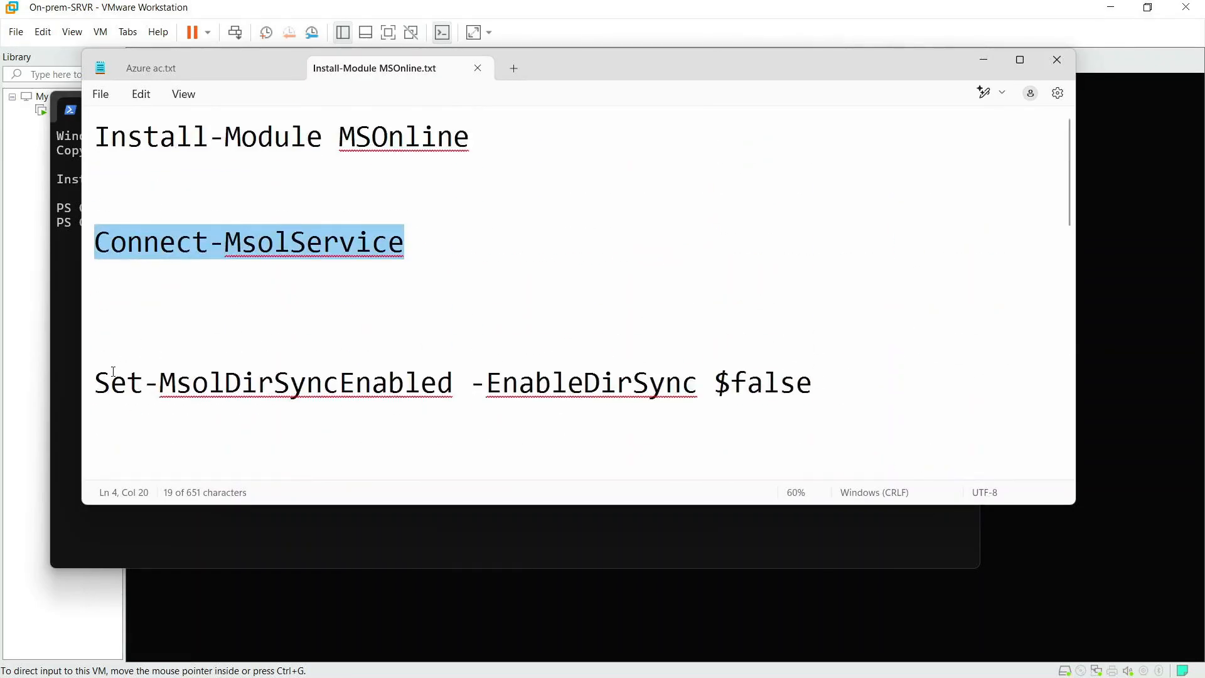
Step: Run Set-MsolDirSyncEnabled -EnableDirSync $false and confirm with Y, which errors out
left_click_drag(99, 380, 815, 390)
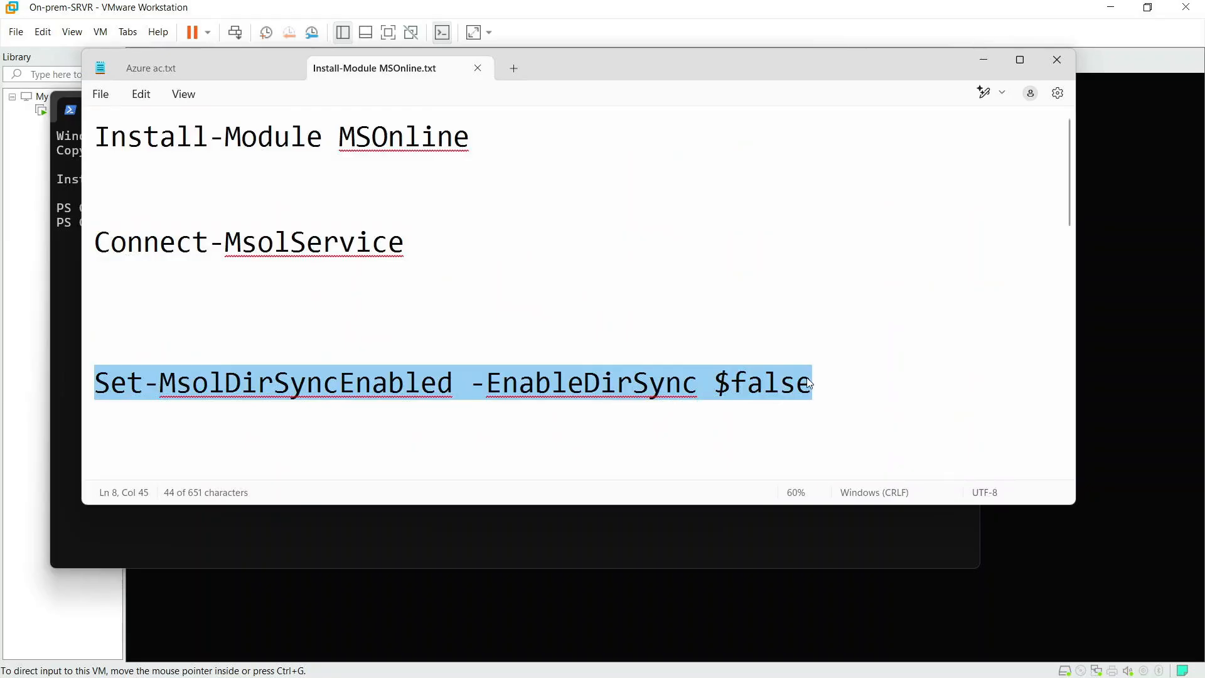
left_click(77, 280)
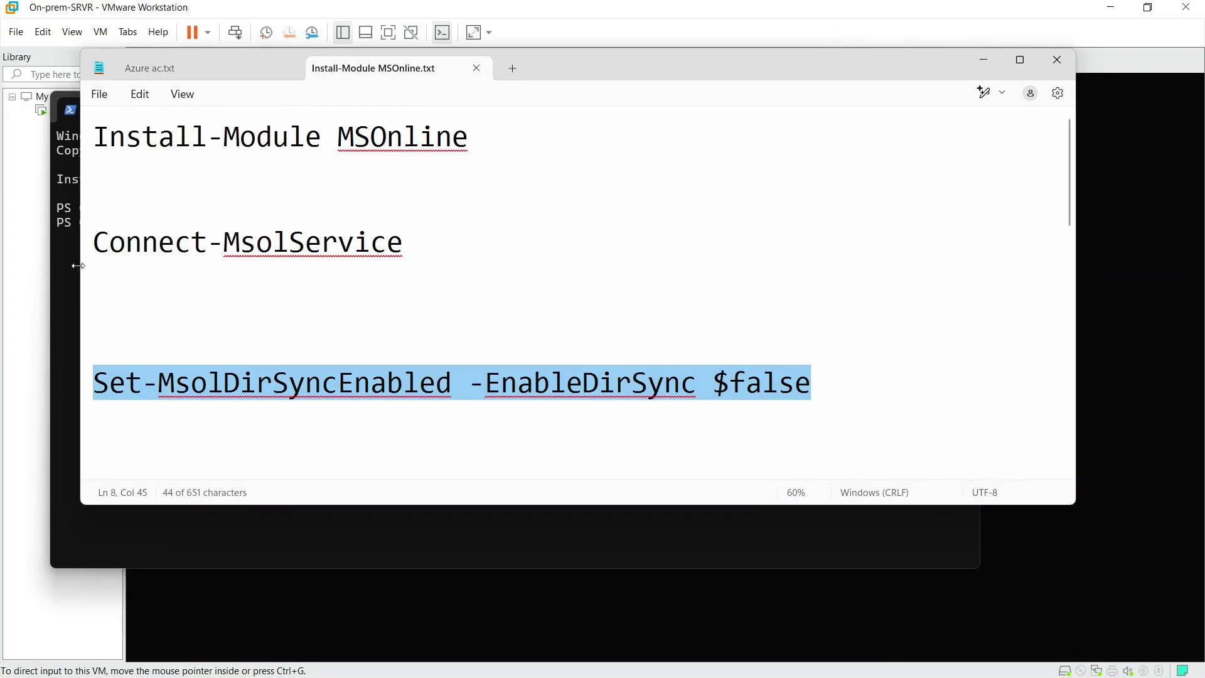
key("ctrl+v")
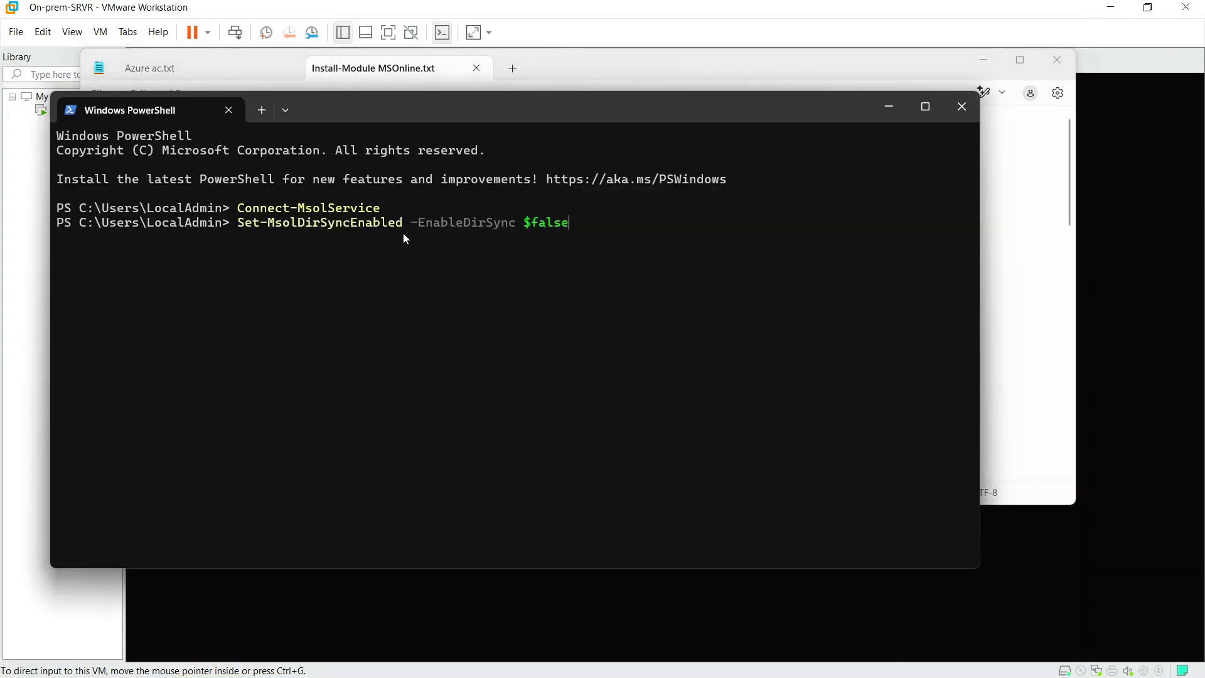
key("Return")
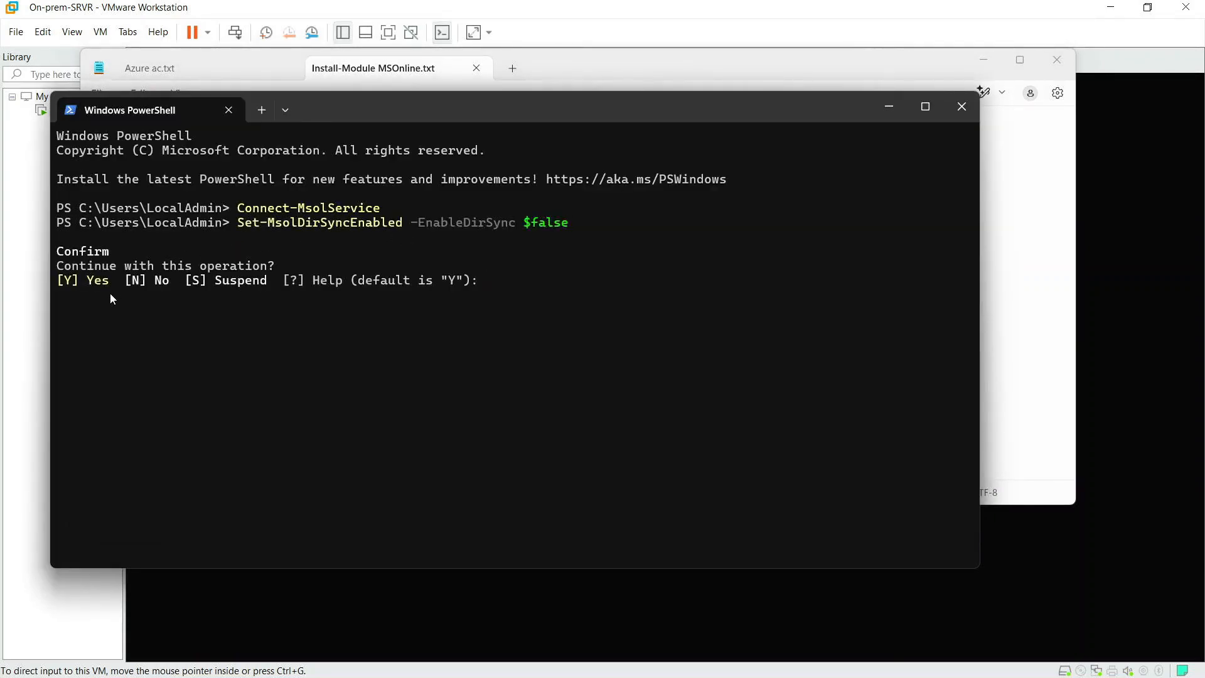
type("Y")
key("Return")
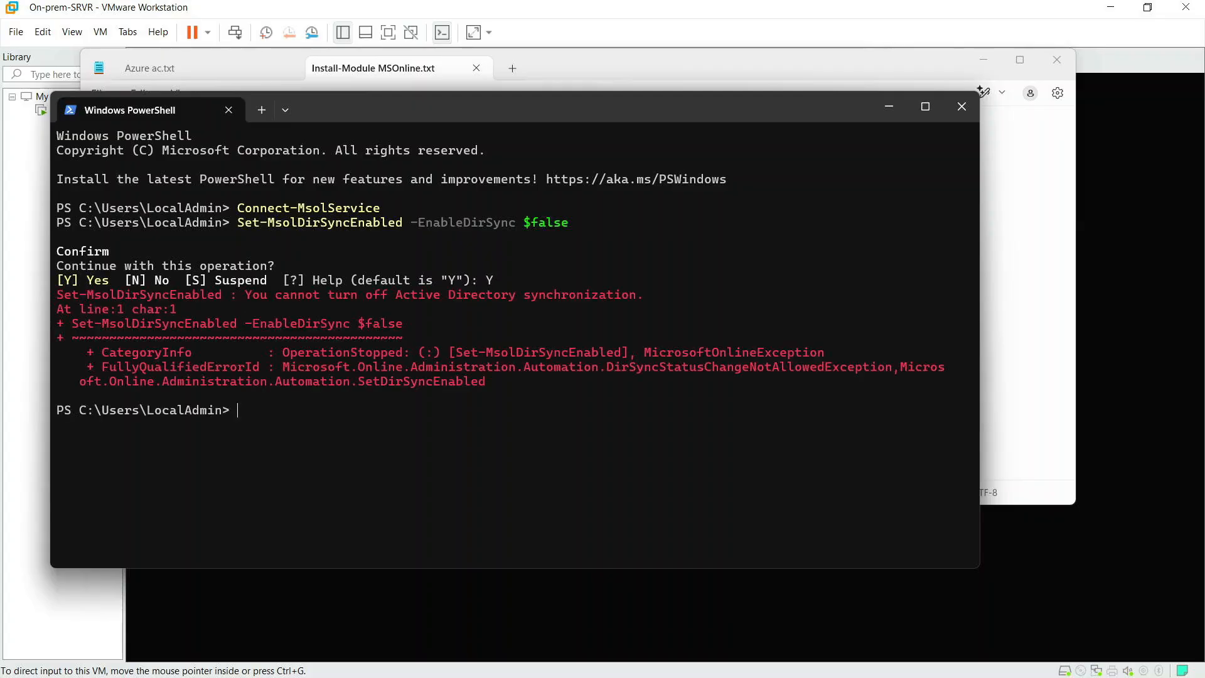